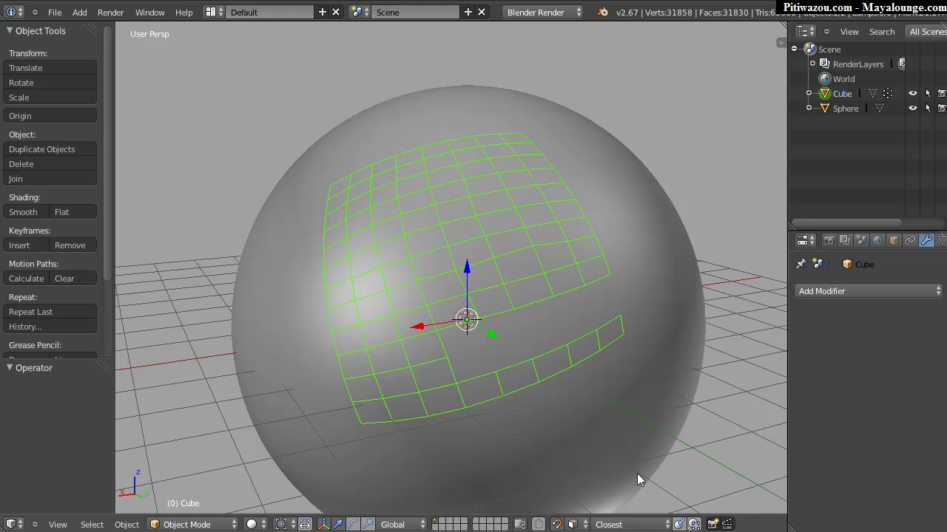
Toggle snapping on and off
key("shift+Tab")
key("shift+Tab")
key("shift+Tab")
key("shift+Tab")
Switch the snap element to Vertex and back to Face
left_click(573, 524)
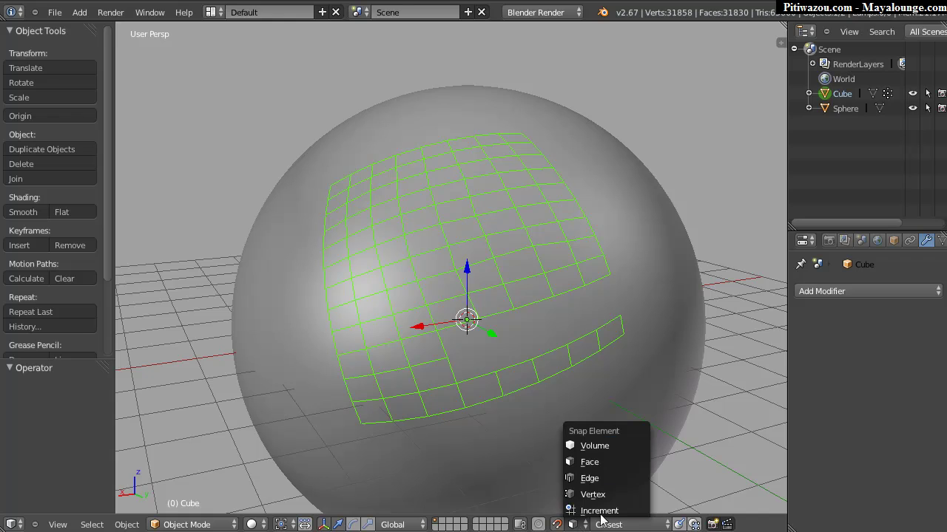
left_click(589, 462)
left_click(571, 526)
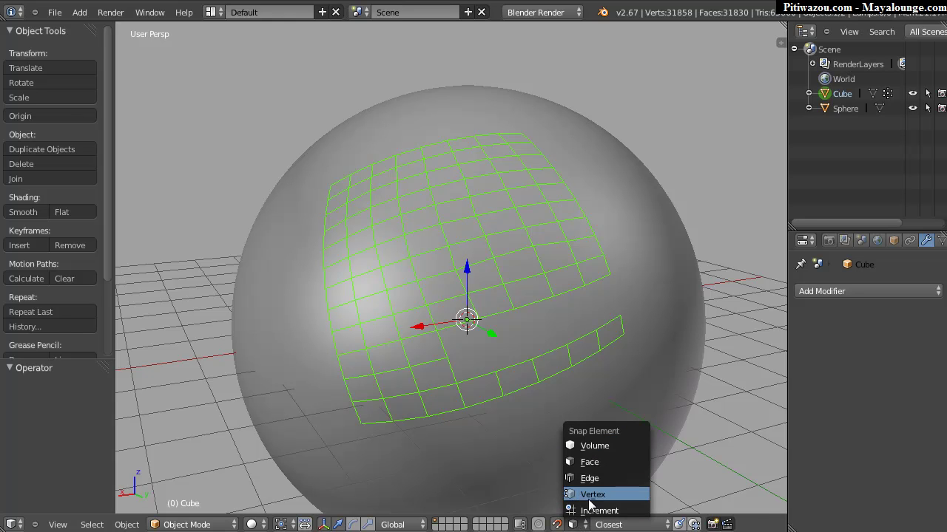
left_click(593, 471)
left_click(573, 524)
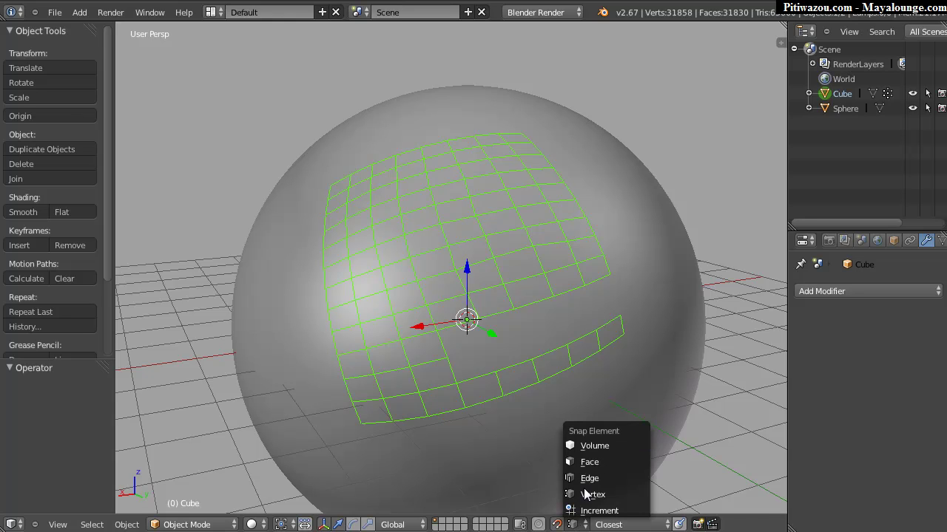
left_click(590, 459)
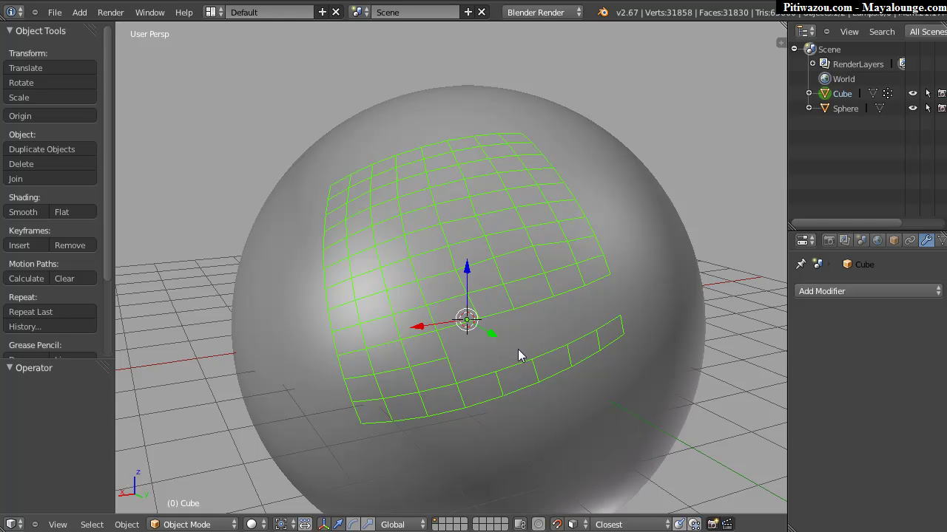
Cycle through the snap element types several times with the quick snap element list
key("ctrl+shift+Tab")
left_click(482, 327)
key("ctrl+shift+Tab")
left_click(465, 360)
key("ctrl+shift+Tab")
left_click(446, 372)
key("ctrl+shift+Tab")
left_click(433, 346)
Enter Edit Mode on the green grid mesh and circle-select all its border vertices, including the strip below the opening
middle_click_drag(549, 321, 531, 304)
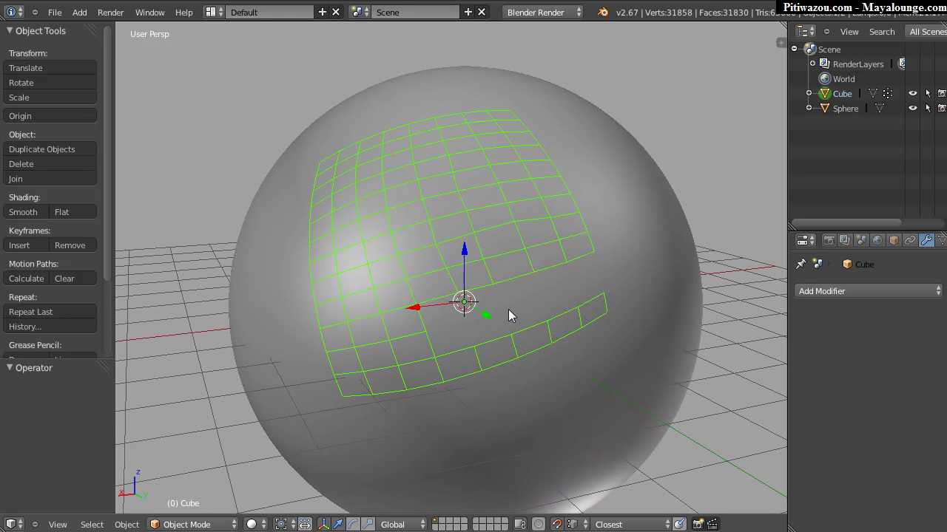
middle_click_drag(504, 306, 464, 151)
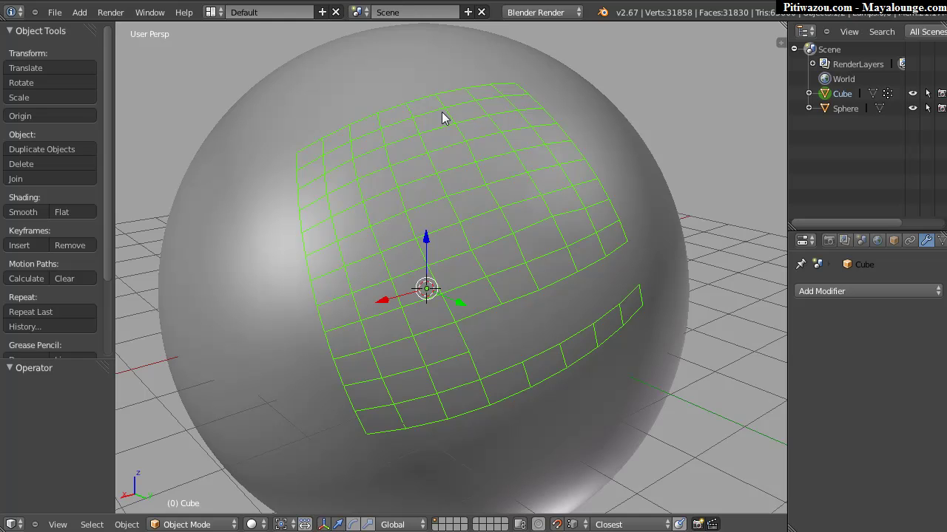
middle_click_drag(494, 225, 392, 194)
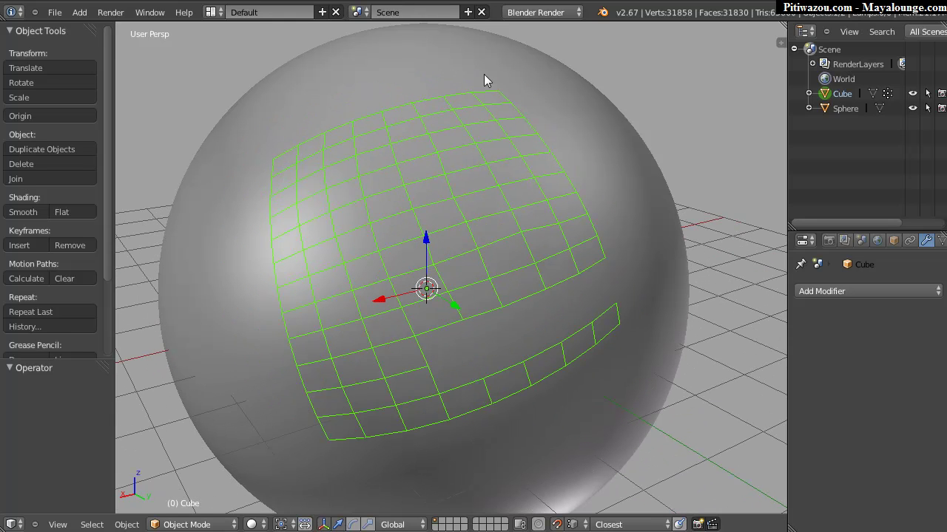
middle_click_drag(448, 233, 457, 203)
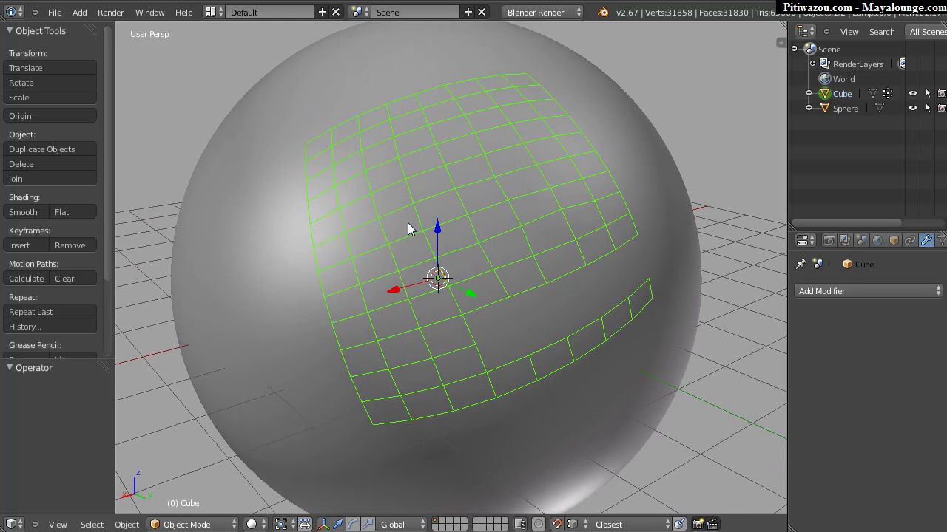
left_click(191, 525)
left_click(185, 498)
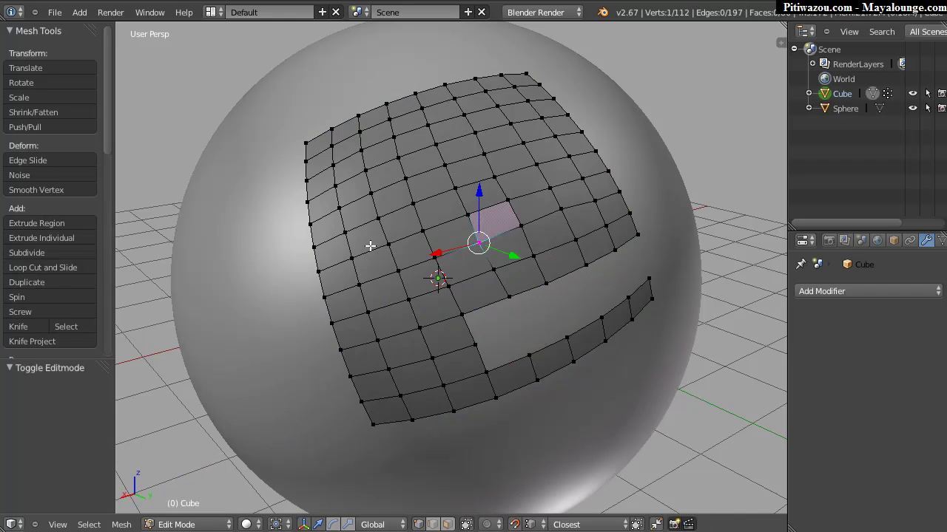
key("c")
mouse_move(300, 137)
left_mouse_down()
mouse_move(366, 428)
mouse_move(467, 406)
mouse_move(597, 355)
mouse_move(672, 281)
mouse_move(560, 333)
mouse_move(484, 353)
mouse_move(525, 296)
mouse_move(641, 185)
mouse_move(599, 120)
mouse_move(519, 59)
mouse_move(336, 111)
mouse_move(526, 58)
left_mouse_up()
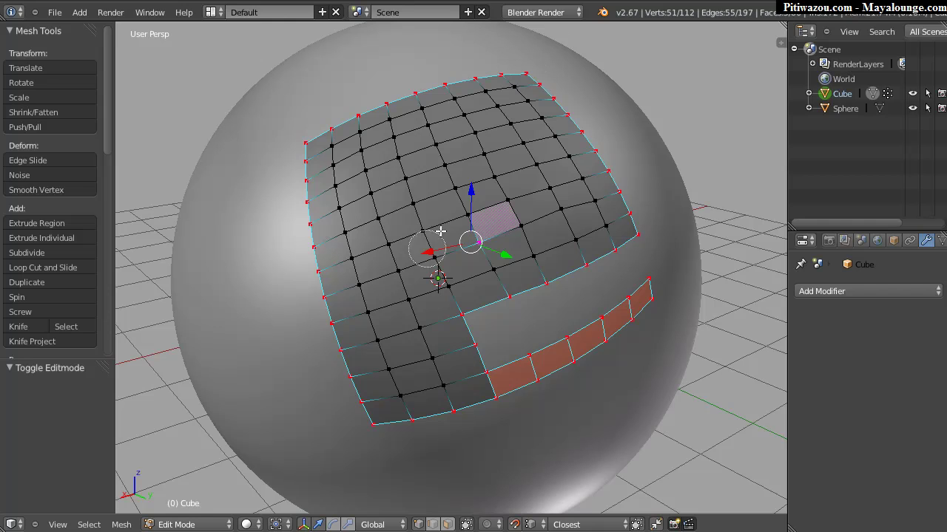
middle_click(481, 243)
right_click(393, 208)
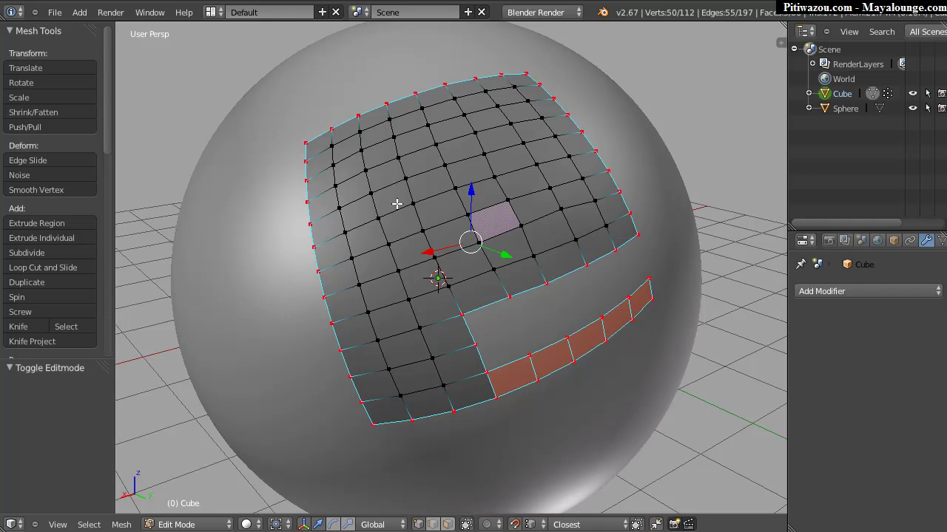
Select the border vertices through the existing vertex group "Group"
left_click(942, 241)
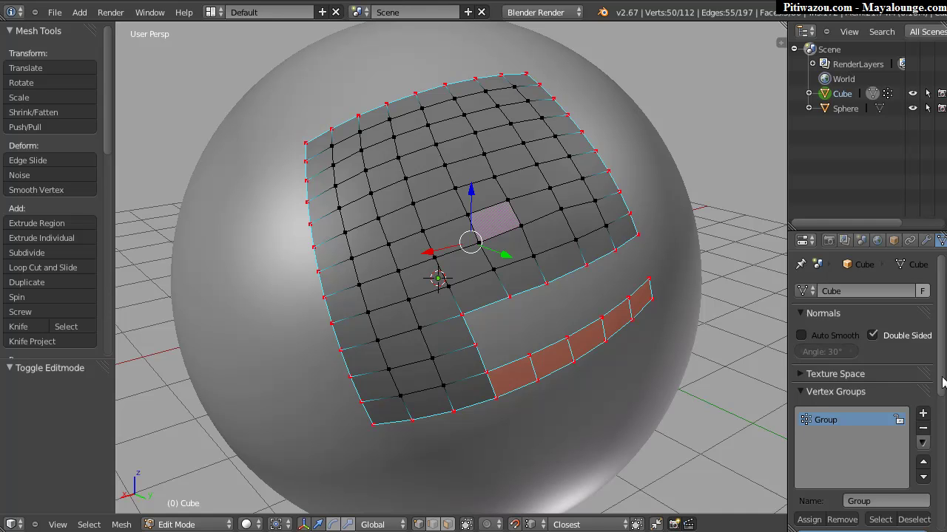
scroll(938, 381, "down", 3)
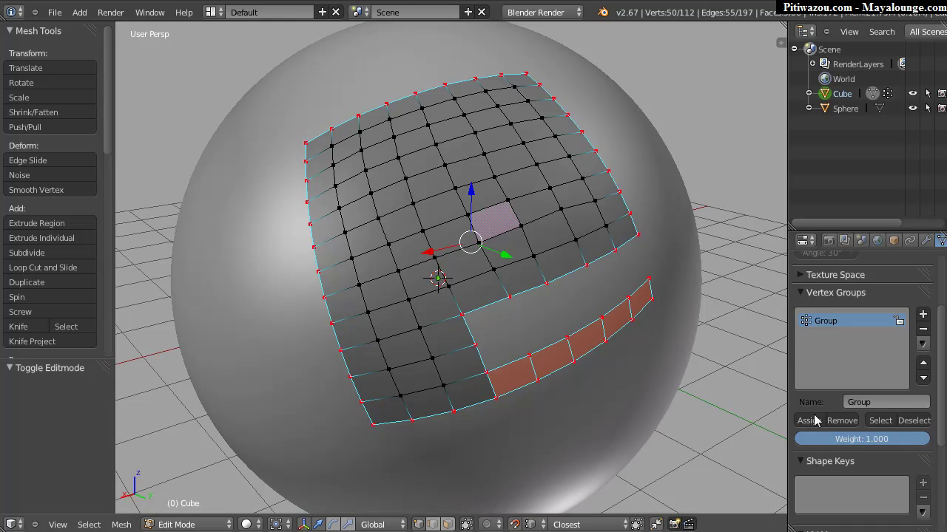
left_click(898, 421)
left_click(882, 422)
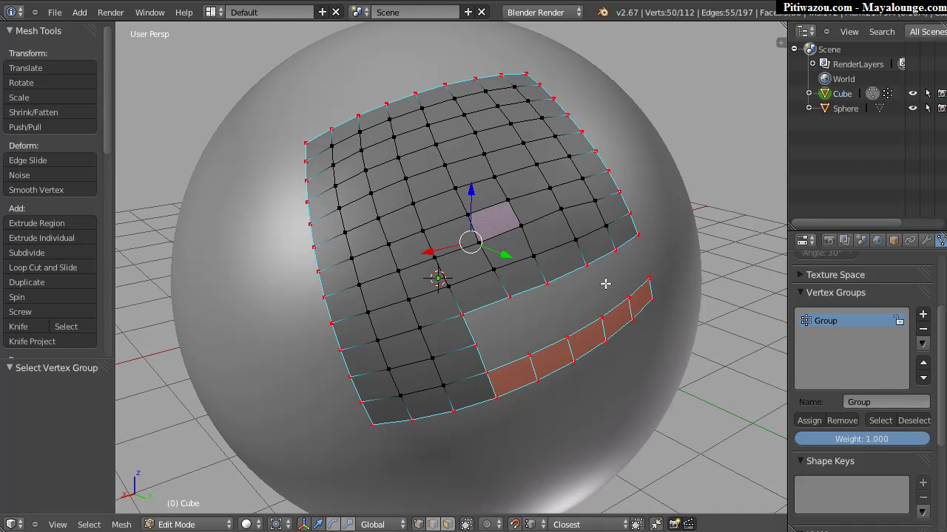
Hide the selected border vertices and select all the remaining visible geometry
key("h")
middle_click_drag(599, 294, 493, 196)
right_click(482, 191)
key("a")
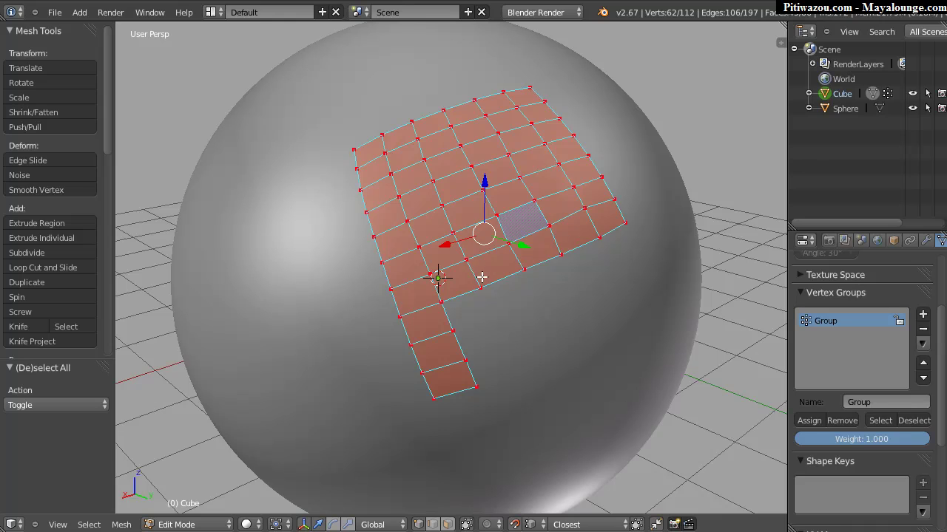
Relax the selected inner faces with the Relax iterations set to 10
key("w")
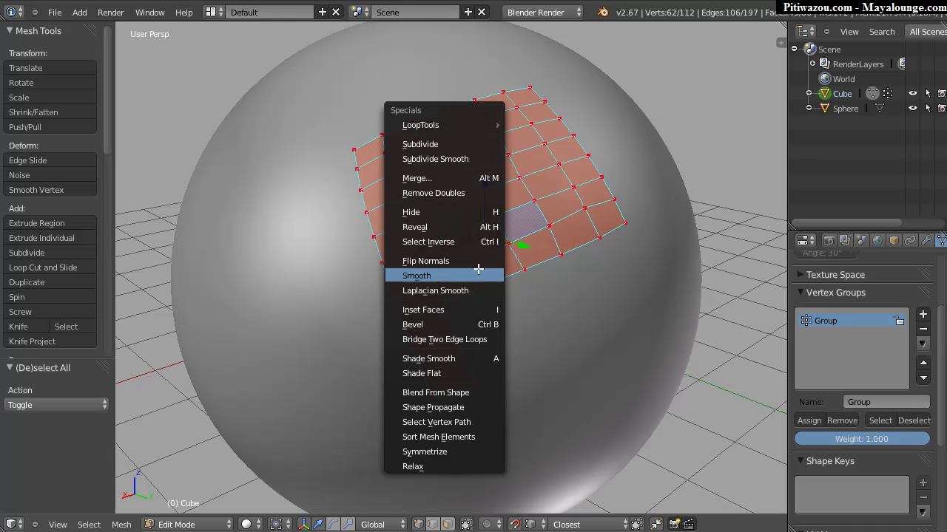
left_click(425, 466)
key("w")
left_click(432, 372)
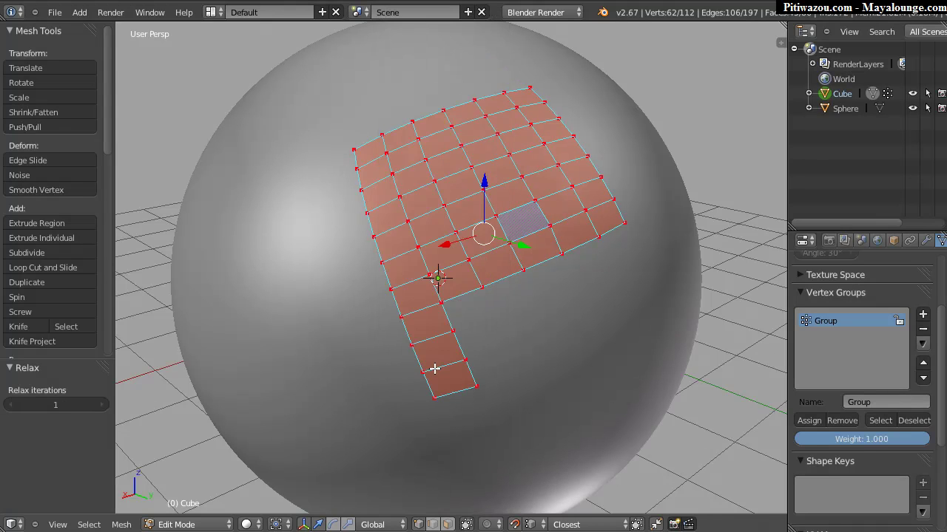
left_click_drag(44, 401, 155, 399)
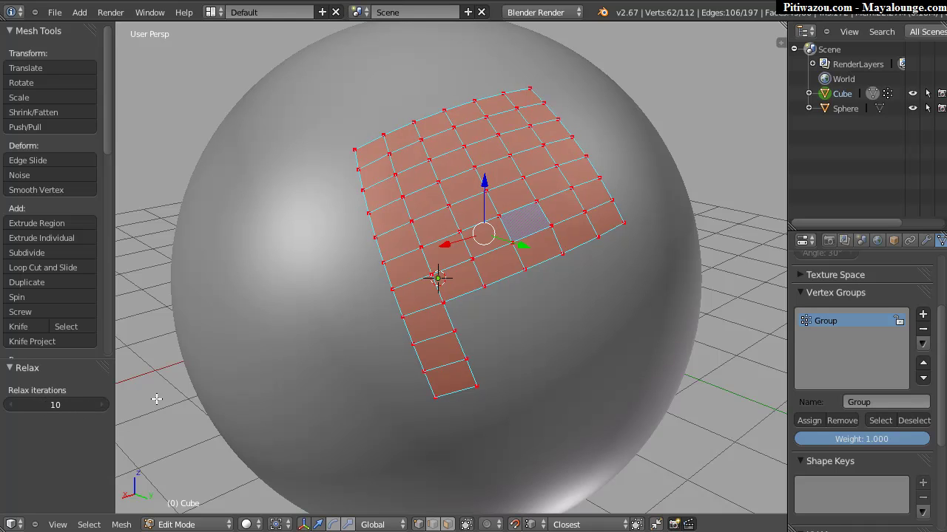
Reveal the hidden border geometry, deselect everything and return to Object Mode
mouse_move(500, 182)
middle_mouse_down()
mouse_move(446, 210)
mouse_move(303, 167)
mouse_move(451, 193)
mouse_move(476, 220)
middle_mouse_up()
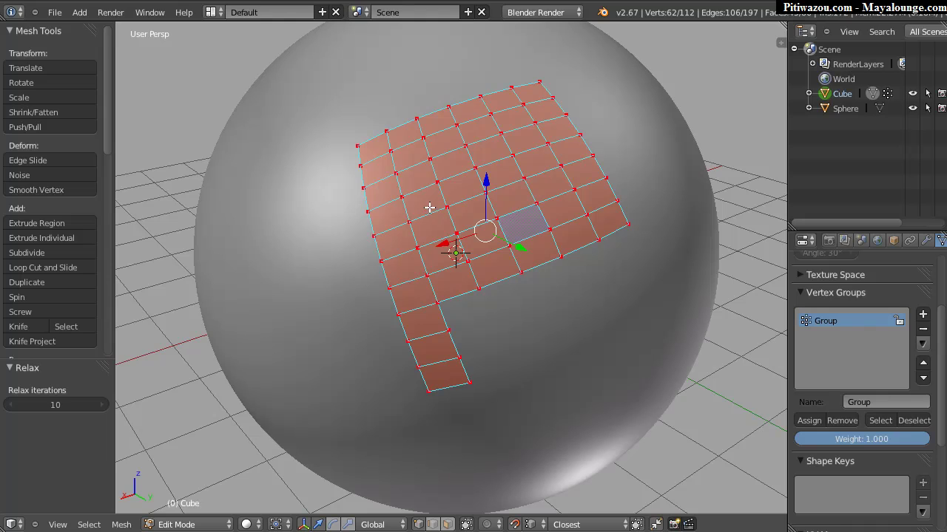
key("alt+h")
key("a")
key("Tab")
left_click(386, 259)
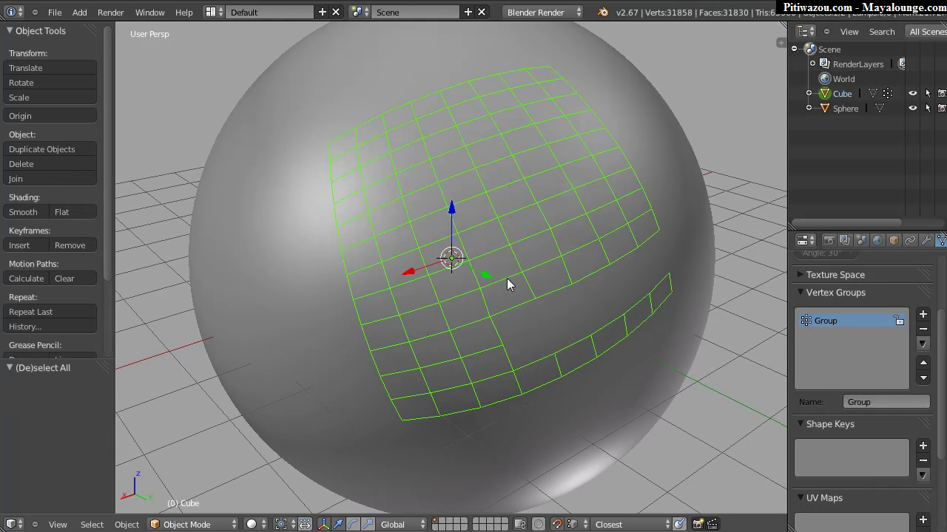
Add a Shrinkwrap modifier to the grid mesh with Sphere as its target
left_click(926, 241)
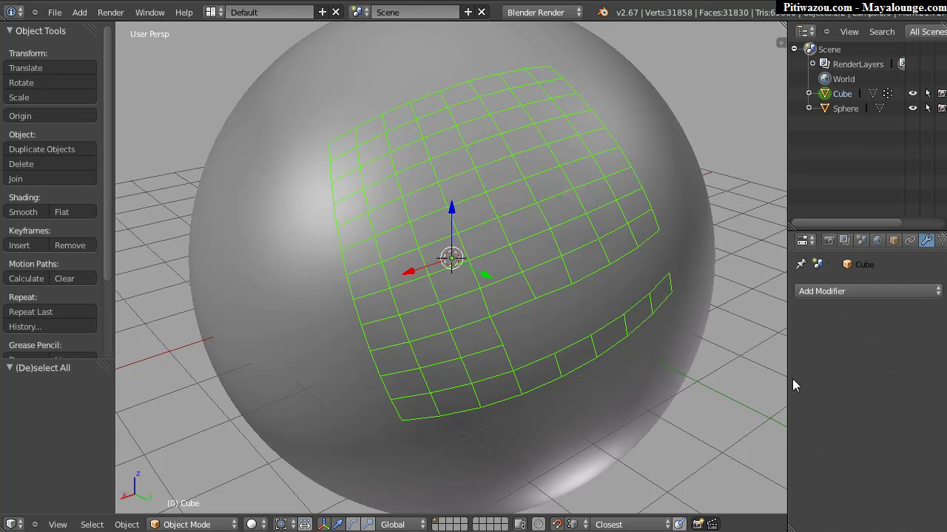
left_click(866, 290)
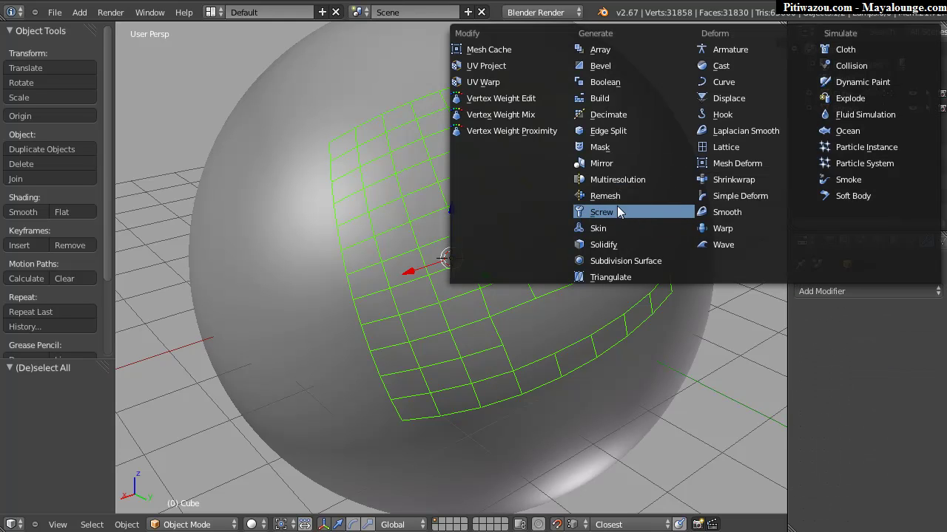
left_click(733, 179)
left_click(832, 376)
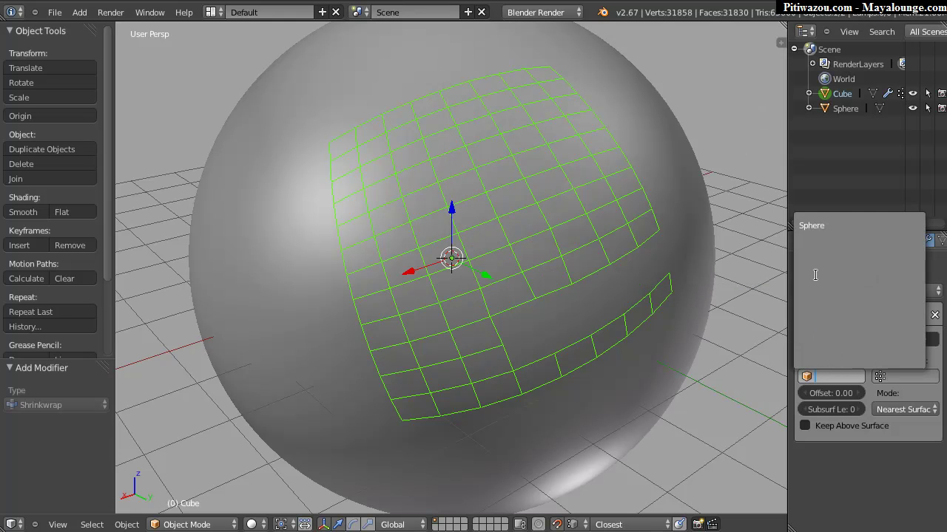
left_click(812, 227)
middle_click_drag(494, 233, 502, 212)
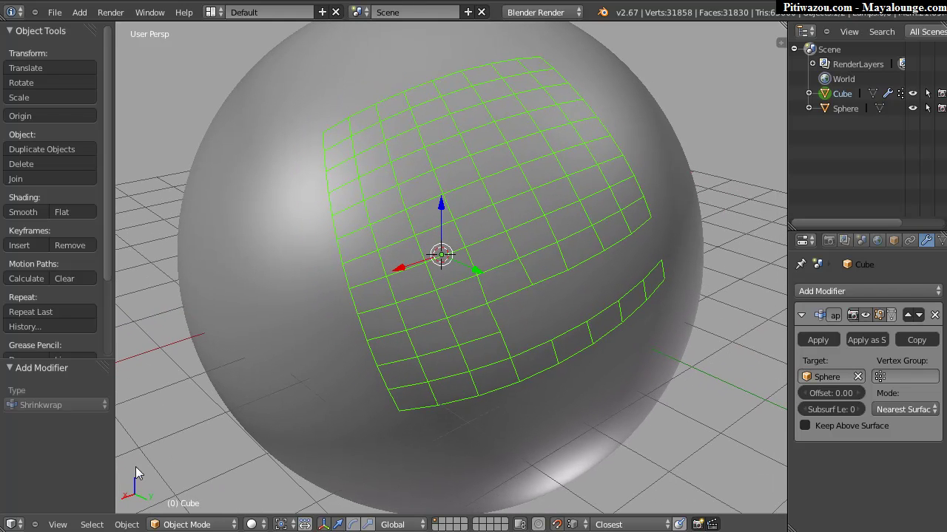
Switch the grid mesh to Sculpt Mode
left_click(189, 524)
middle_click_drag(531, 214, 488, 190)
left_click(187, 524)
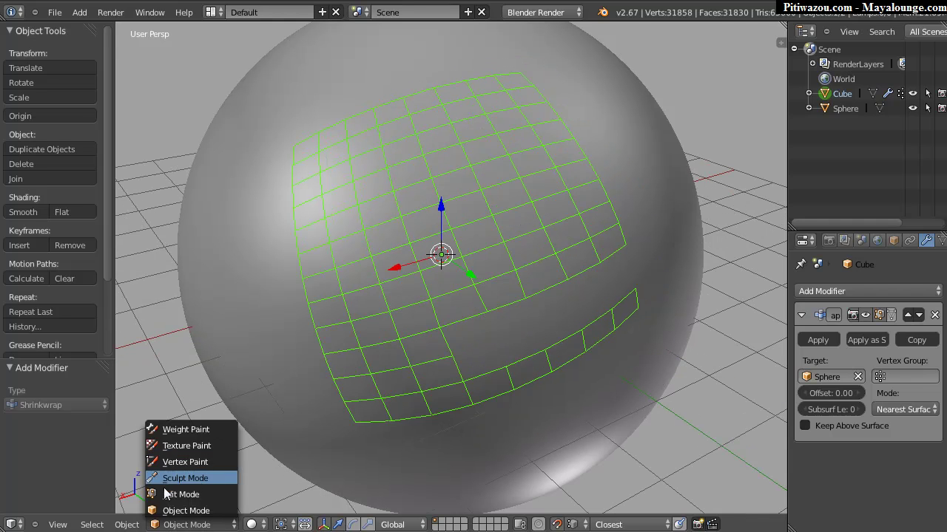
left_click(180, 478)
Pull the middle of the grid in several places with the Grab brush and smooth the distorted area
middle_click_drag(567, 212, 508, 232)
left_click_drag(423, 235, 418, 236)
left_click_drag(490, 217, 505, 201)
left_click_drag(497, 151, 511, 146)
left_click_drag(535, 243, 549, 239)
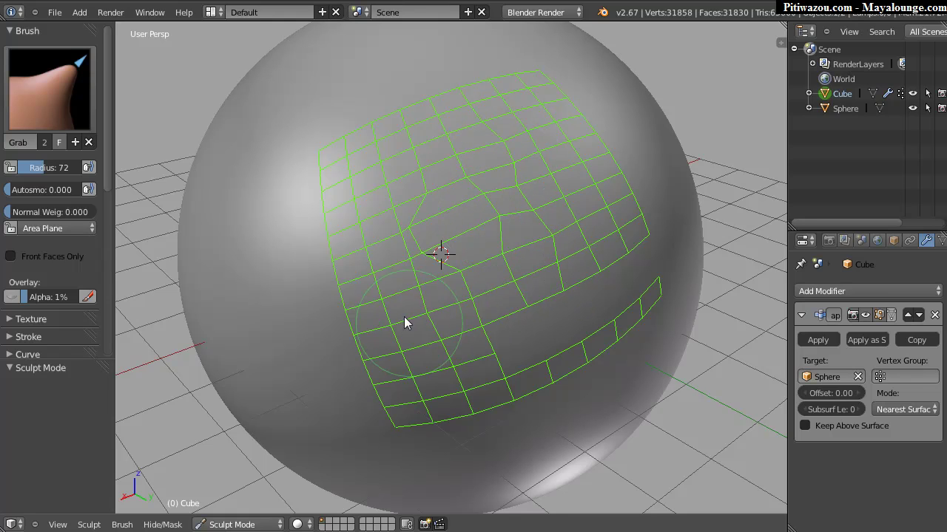
left_click_drag(415, 253, 447, 239)
mouse_move(469, 192)
left_mouse_down("shift")
mouse_move(485, 145)
mouse_move(510, 259)
mouse_move(376, 265)
left_mouse_up("shift")
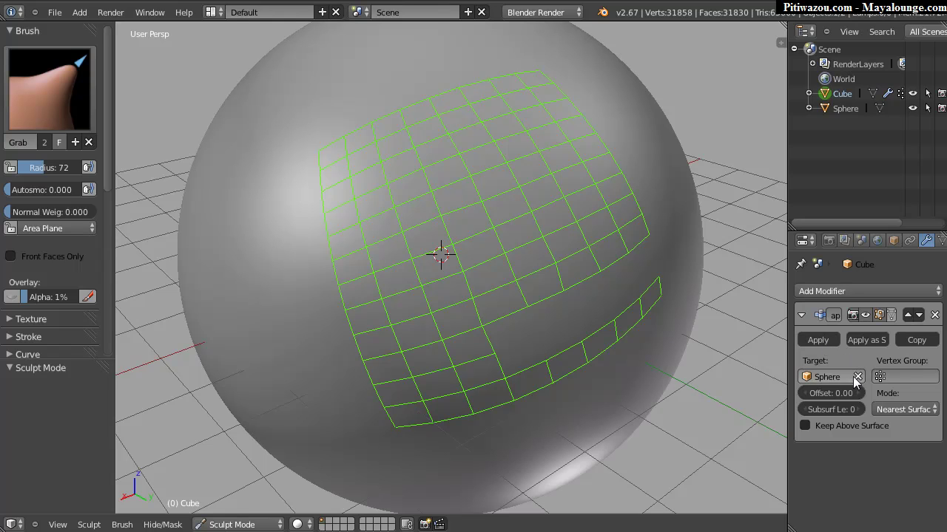
Turn the Shrinkwrap modifier's viewport display off and on to compare the mesh against the sphere
middle_click_drag(621, 292, 610, 279)
left_click(868, 316)
middle_click_drag(563, 242, 473, 220)
left_click(865, 317)
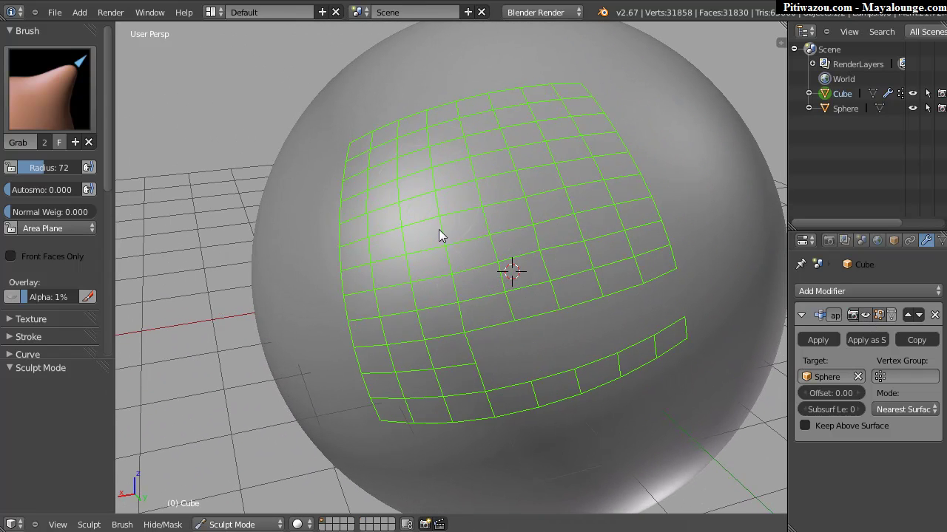
Pull the grid vertices at the inner corner of the opening slightly with the Grab brush
mouse_move(534, 245)
middle_mouse_down()
mouse_move(577, 261)
mouse_move(557, 259)
mouse_move(630, 255)
middle_mouse_up()
scroll(532, 221, "up", 2)
left_click_drag(486, 379, 469, 376)
scroll(497, 373, "down", 5)
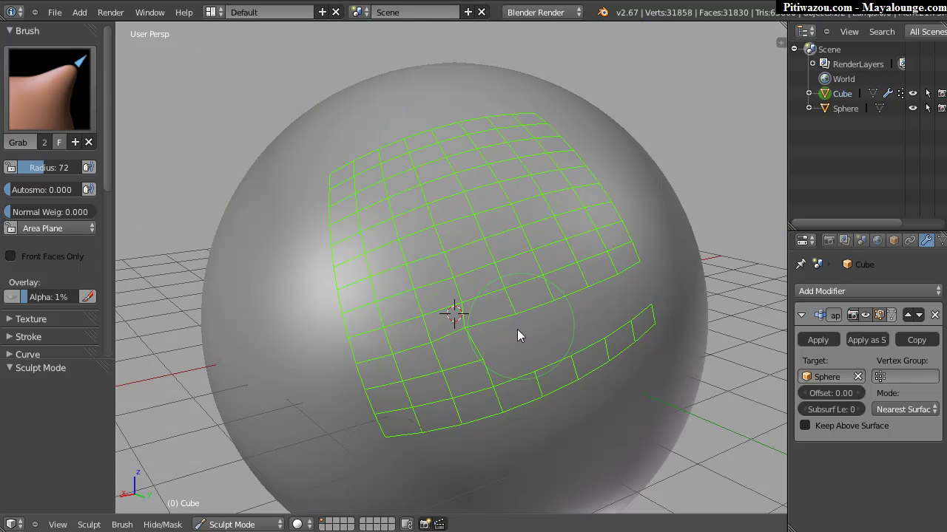
scroll(473, 314, "up", 2)
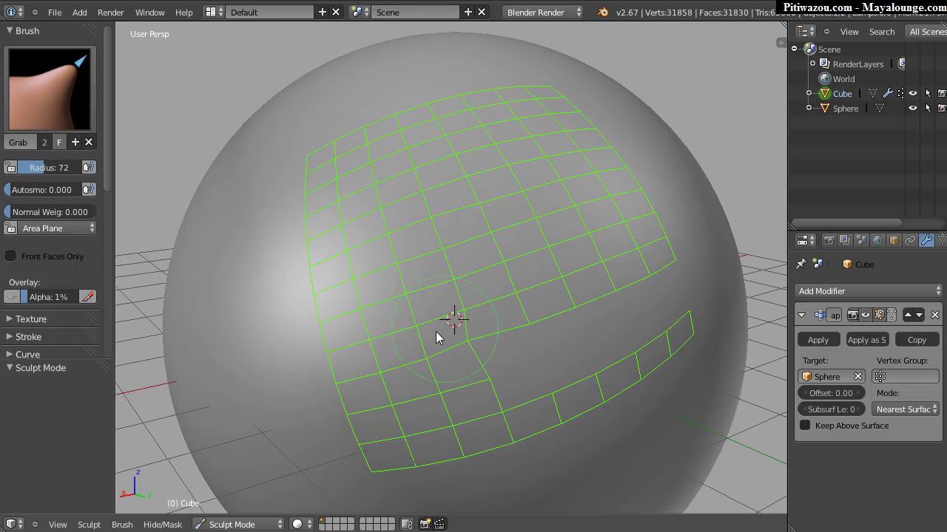
Apply the Shrinkwrap modifier to the grid mesh
middle_click_drag(475, 389, 454, 318)
middle_click_drag(569, 203, 422, 176)
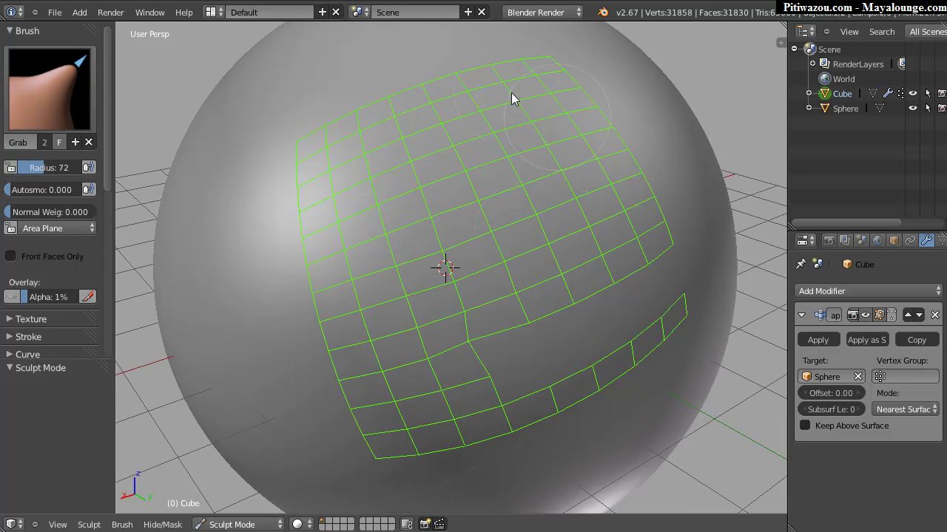
mouse_move(560, 176)
middle_mouse_down()
mouse_move(442, 185)
mouse_move(546, 178)
middle_mouse_up()
scroll(510, 178, "down", 3)
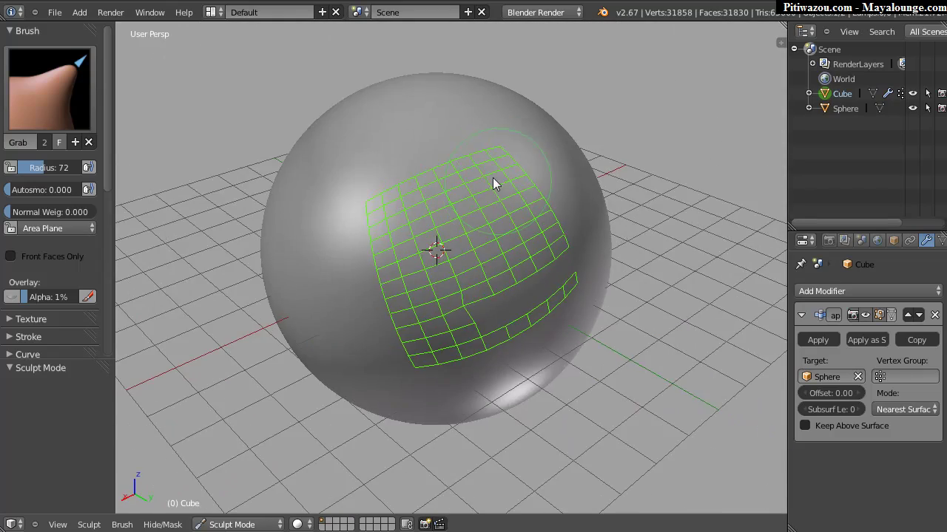
middle_click_drag(490, 259, 472, 215)
scroll(470, 217, "up", 4)
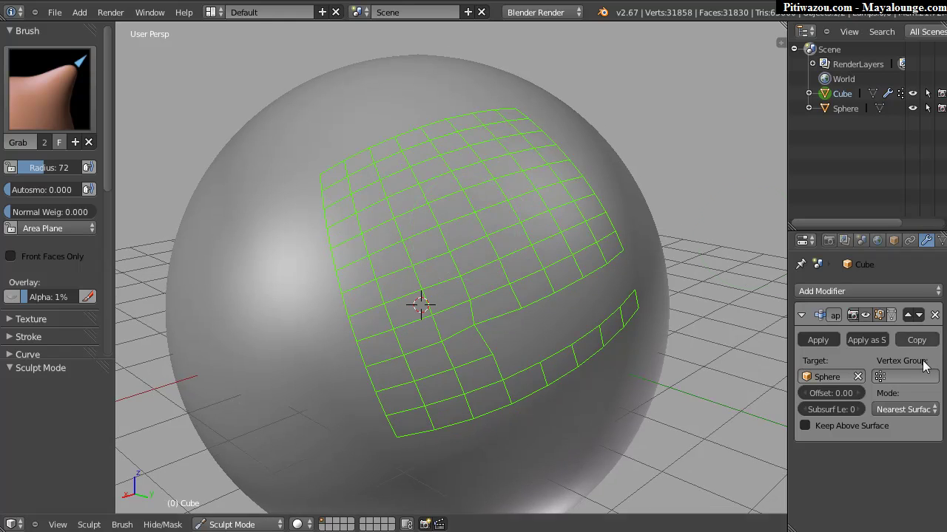
left_click(818, 340)
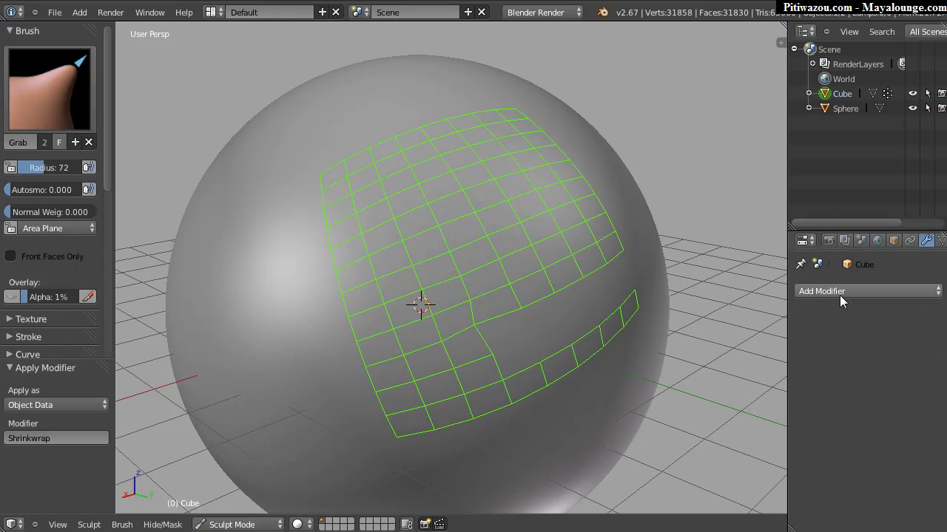
Add a Shrinkwrap modifier to the grid mesh with the Sphere as its target
left_click(841, 293)
left_click(743, 182)
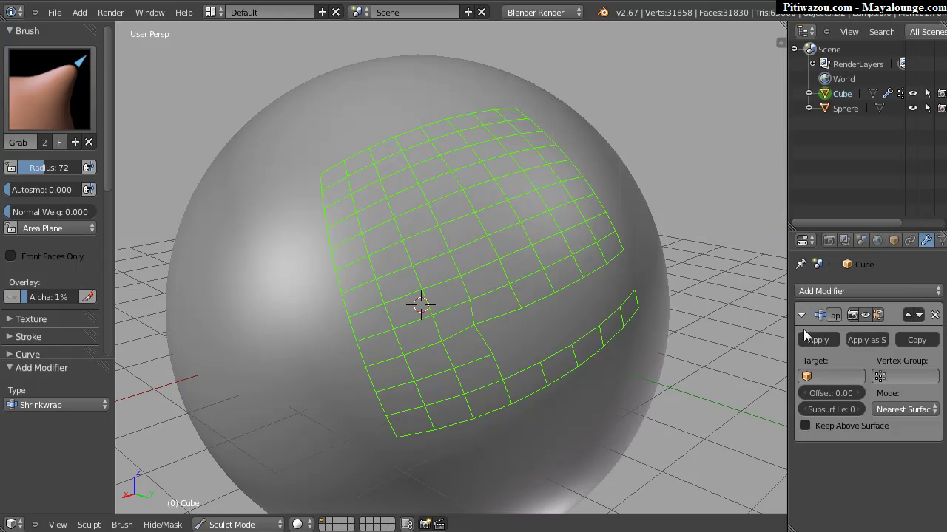
left_click(817, 374)
left_click(810, 226)
Set the Grab brush radius to 40 and straighten the grid lines around the opening's inner corner
middle_click_drag(622, 222, 505, 278)
scroll(481, 272, "up", 2)
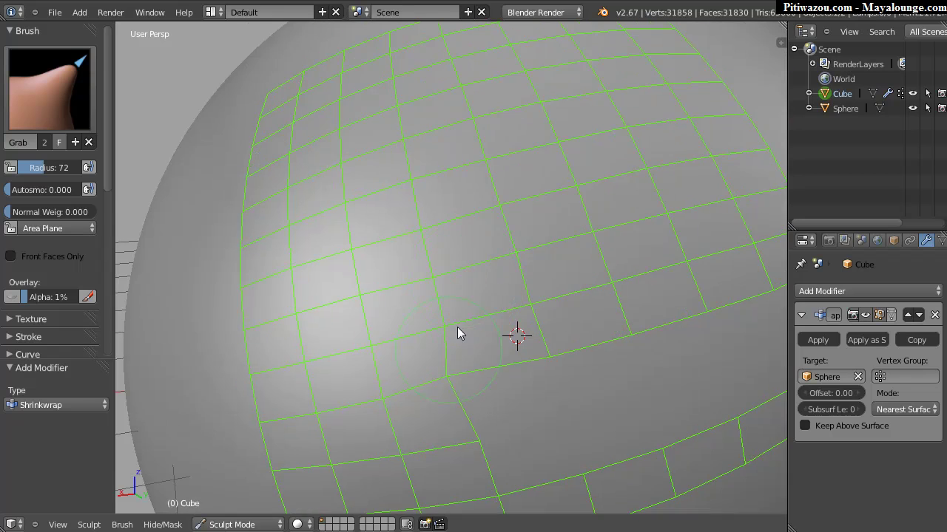
middle_click_drag(472, 343, 501, 295, "shift")
key("f")
left_click(503, 293)
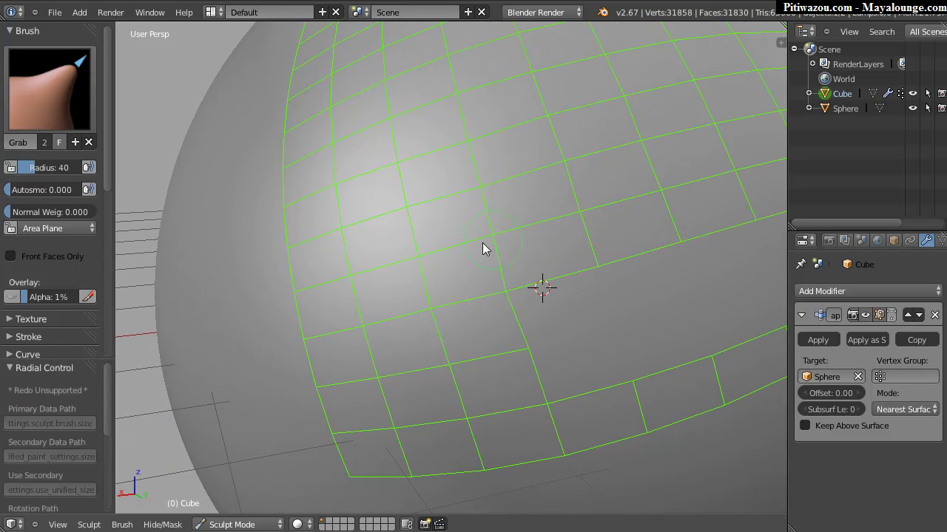
middle_click_drag(439, 199, 481, 173)
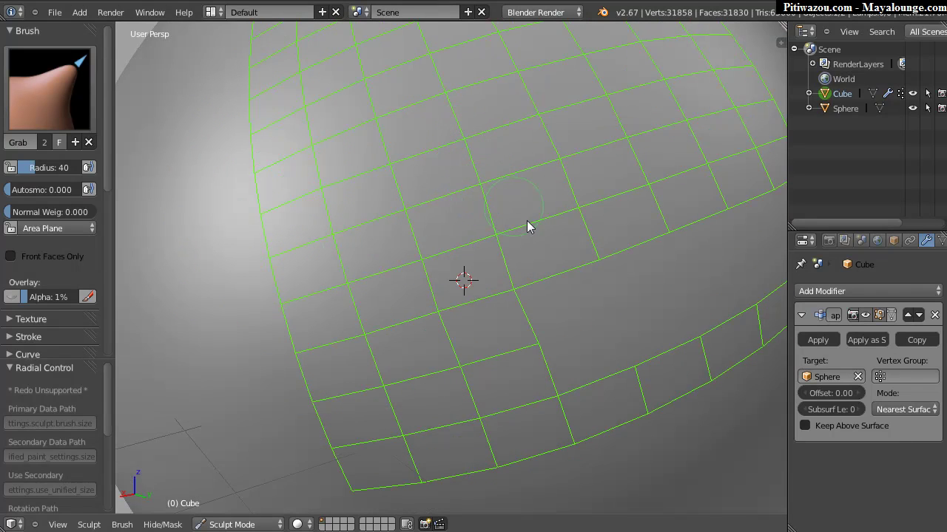
Pull single interior vertices of the grid with the Grab brush and move them back into line with their neighbours
scroll(509, 195, "down", 2)
middle_click_drag(513, 200, 590, 186)
middle_click_drag(584, 167, 572, 167)
mouse_move(440, 198)
left_mouse_down()
mouse_move(420, 187)
mouse_move(534, 167)
mouse_move(520, 120)
mouse_move(673, 84)
mouse_move(634, 167)
left_mouse_up()
mouse_move(634, 167)
middle_mouse_down()
mouse_move(646, 148)
mouse_move(517, 192)
mouse_move(500, 170)
middle_mouse_up()
left_click_drag(500, 170, 428, 215)
left_click_drag(461, 158, 437, 262)
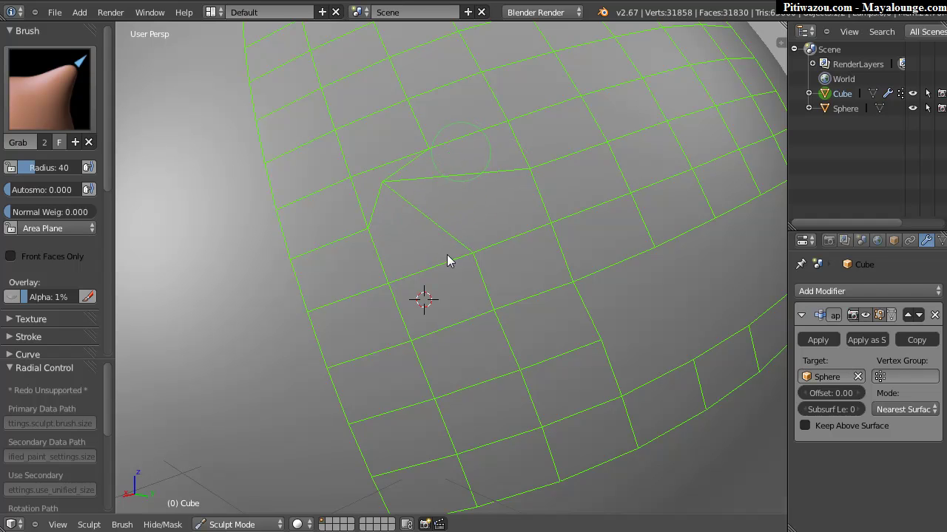
mouse_move(405, 187)
left_mouse_down()
mouse_move(461, 226)
mouse_move(431, 229)
left_mouse_up()
mouse_move(431, 224)
middle_mouse_down()
mouse_move(549, 195)
mouse_move(443, 210)
middle_mouse_up()
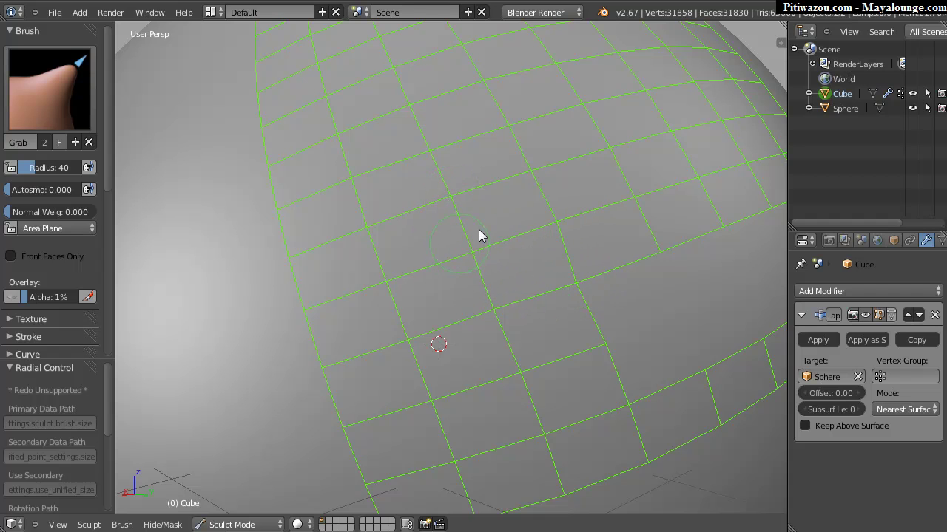
Set the Grab brush radius to 90 and pull the grid slightly near the opening's inner corner
scroll(587, 243, "down", 6)
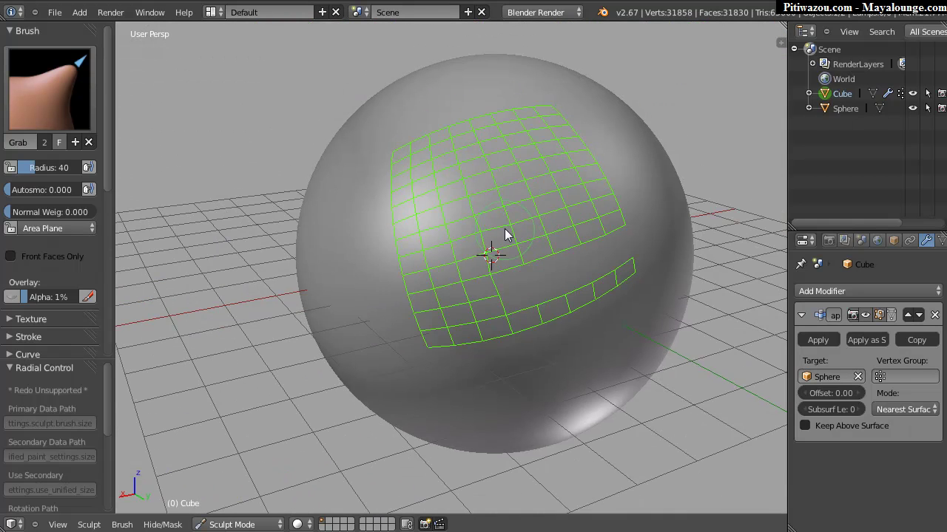
scroll(505, 229, "up", 4)
key("f")
left_click(521, 246)
left_click_drag(500, 197, 510, 210)
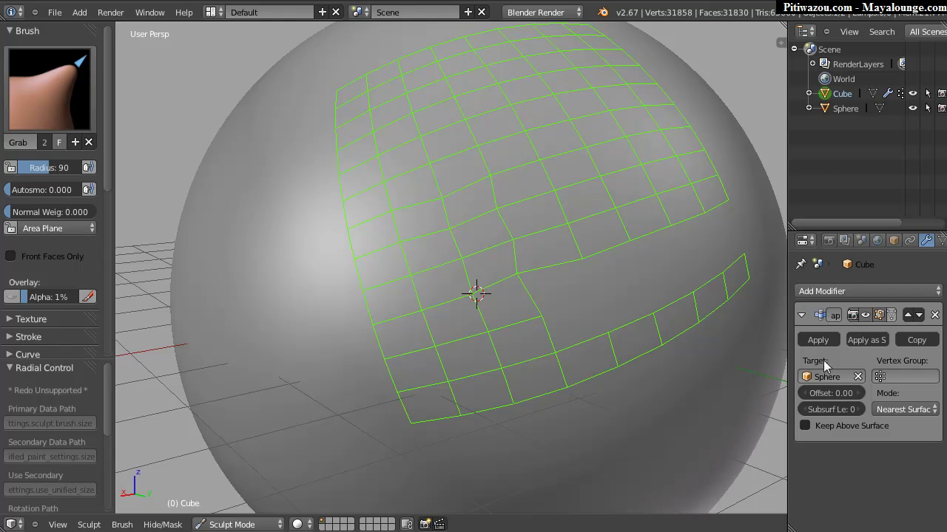
Switch the grid mesh to Object Mode and apply its Shrinkwrap modifier
middle_click_drag(439, 241, 468, 179)
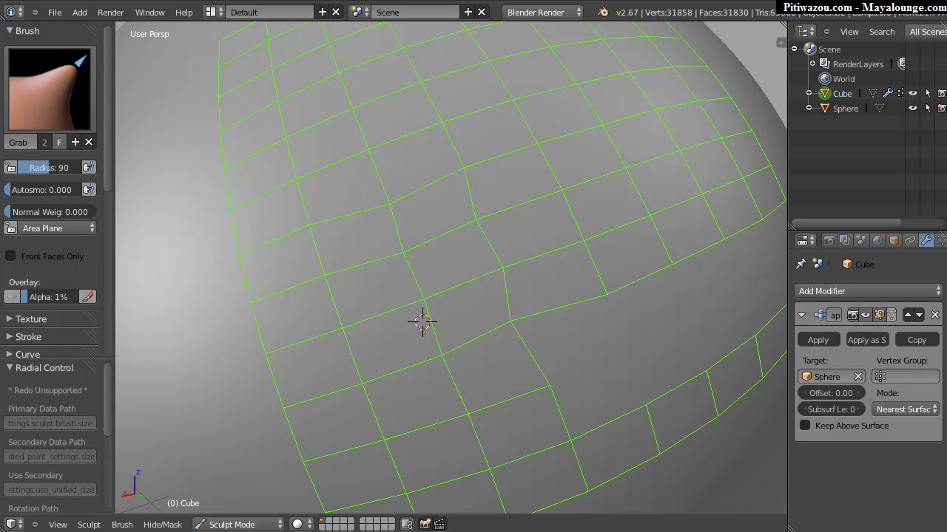
middle_click_drag(492, 288, 535, 279)
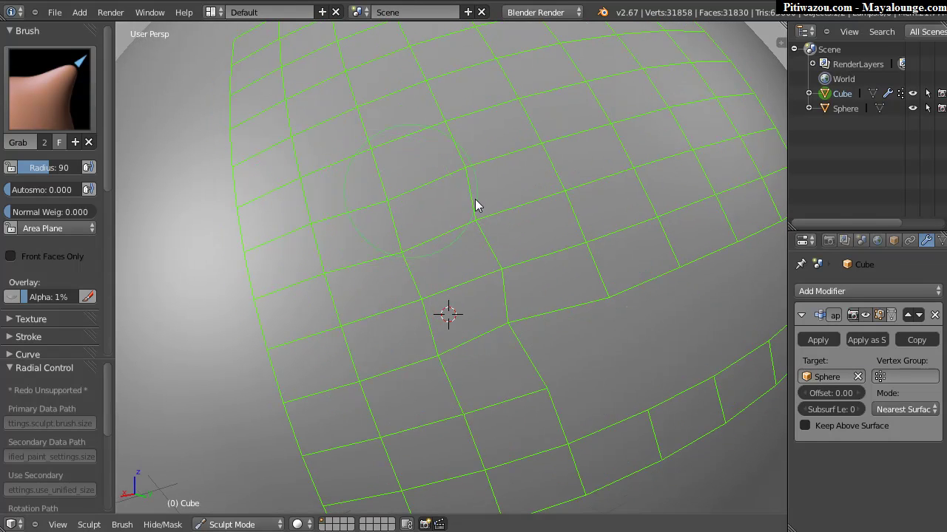
scroll(406, 191, "down", 6)
middle_click_drag(489, 231, 615, 169)
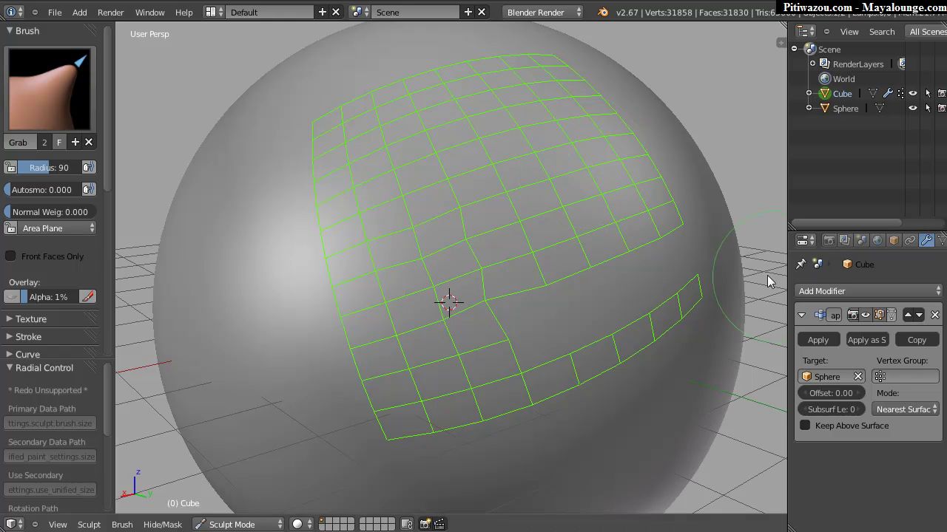
left_click(225, 524)
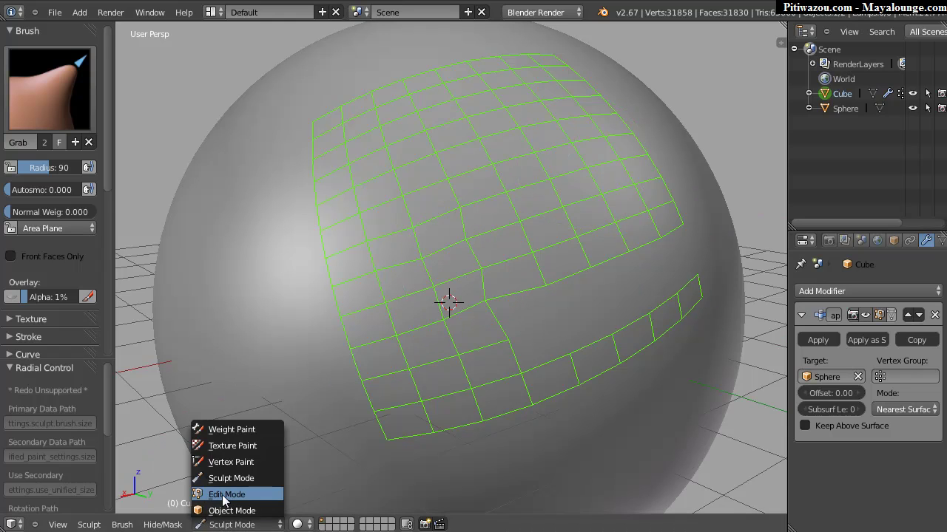
left_click(225, 495)
middle_click_drag(401, 301, 414, 184)
left_click(177, 525)
left_click(172, 510)
middle_click_drag(379, 313, 442, 228)
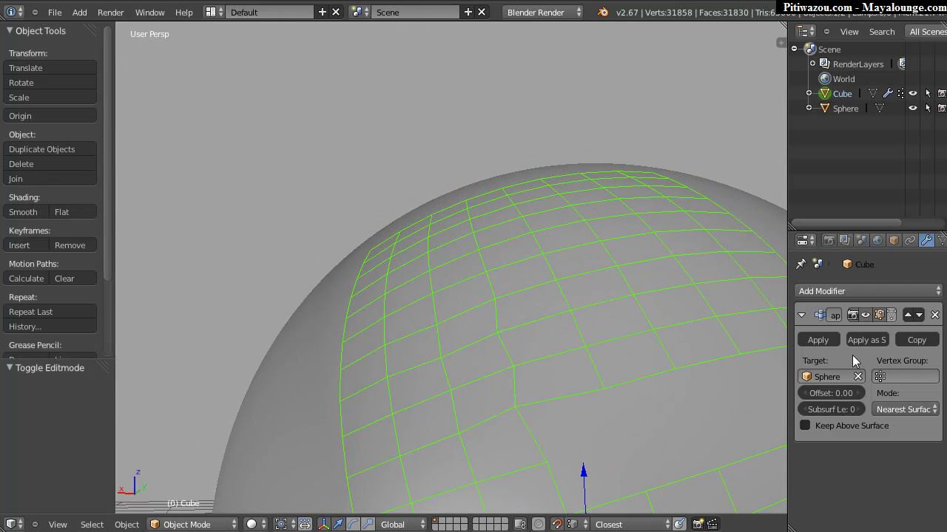
left_click(817, 339)
In Edit Mode, select the border vertices stored in the vertex group "Group" and hide them
middle_click_drag(475, 266, 300, 398)
left_click(189, 524)
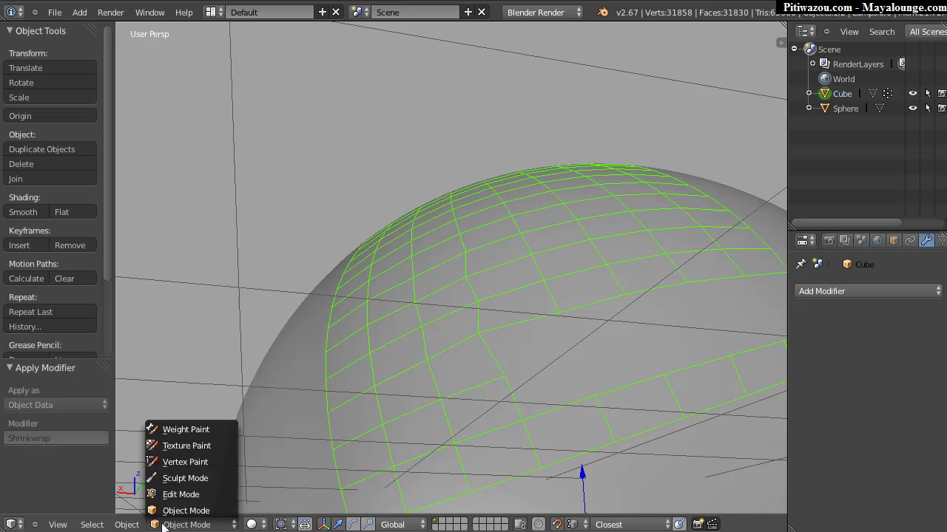
left_click(185, 493)
middle_click_drag(438, 340, 685, 219)
left_click(941, 240)
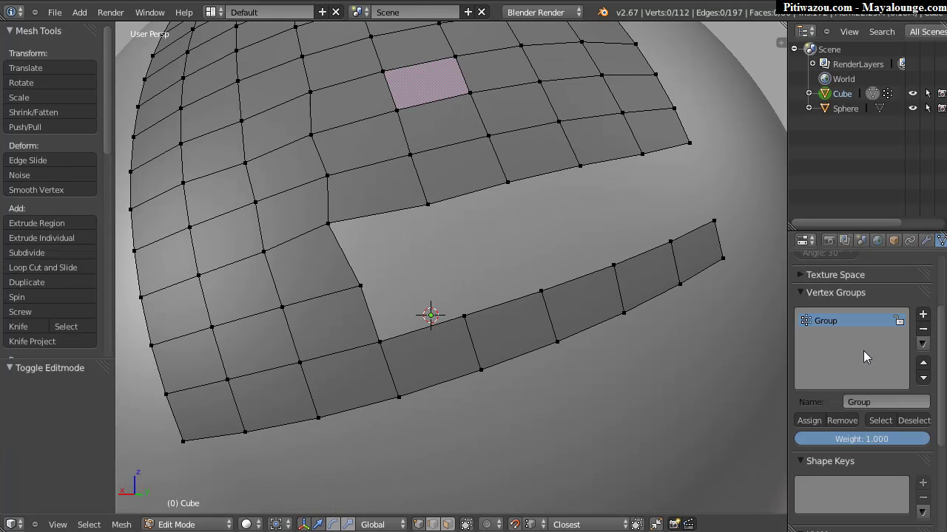
left_click(879, 421)
key("h")
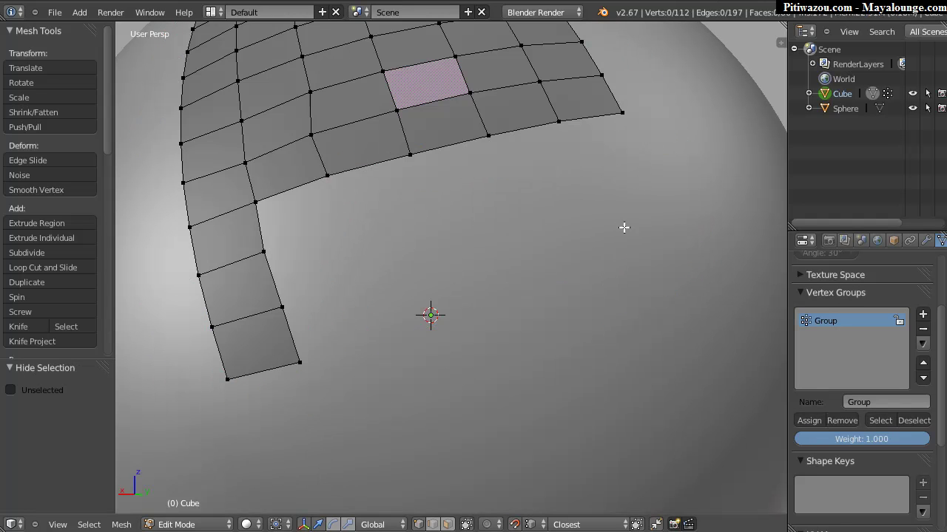
Select all remaining visible vertices and relax them twice, first with 10 and then with 4 iterations
middle_click_drag(652, 248, 606, 228)
key("a")
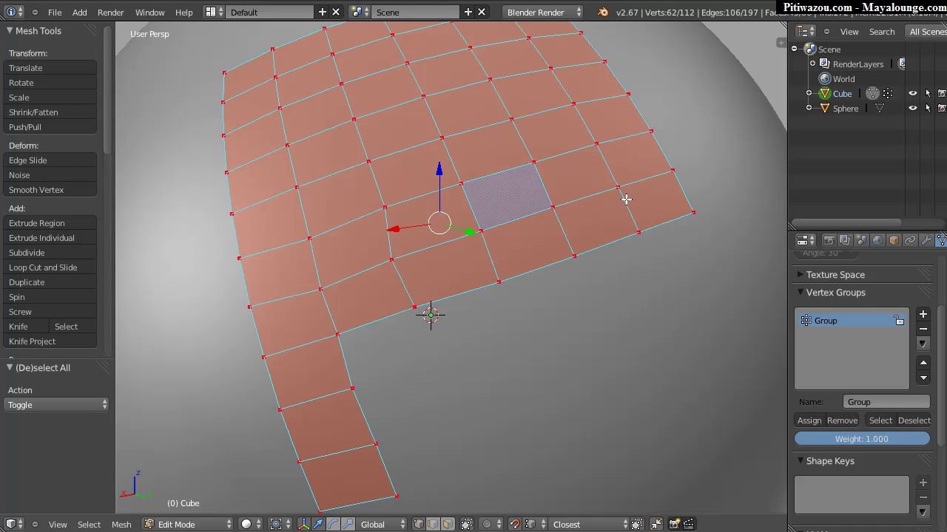
key("w")
left_click(437, 374)
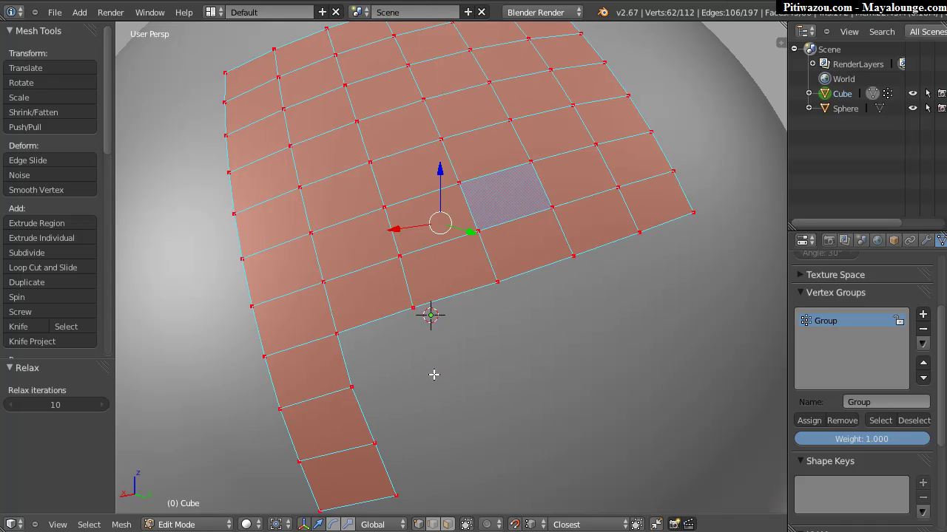
key("w")
left_click(423, 377)
left_click_drag(73, 408, 54, 408)
scroll(349, 264, "down", 4)
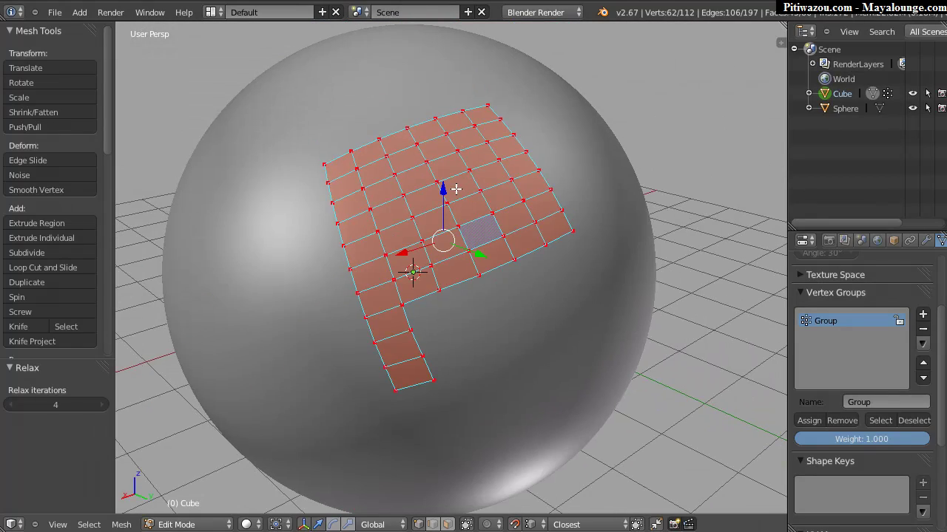
Reveal the hidden border and move the opening's inner corner vertex by about X -0.086, Y 0.084, Z -0.090
key("alt+h")
scroll(423, 407, "up", 5)
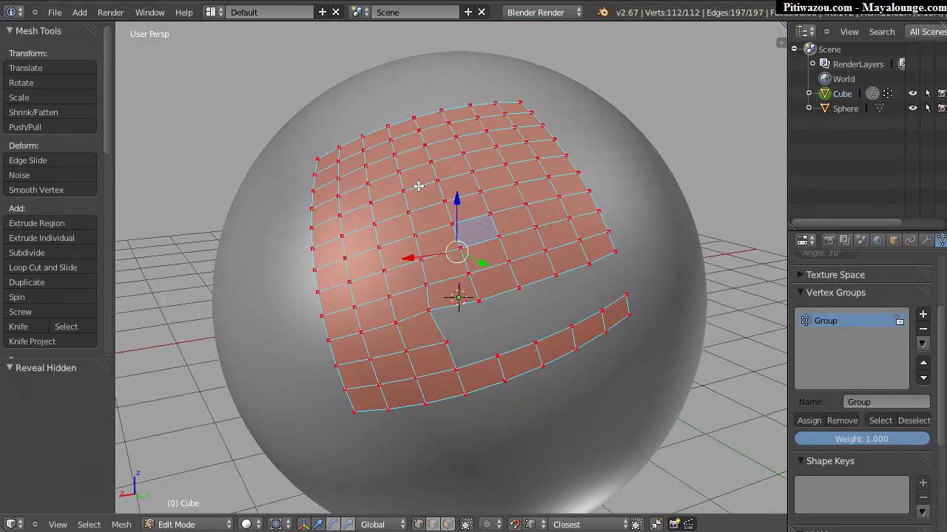
right_click(407, 369)
key("g")
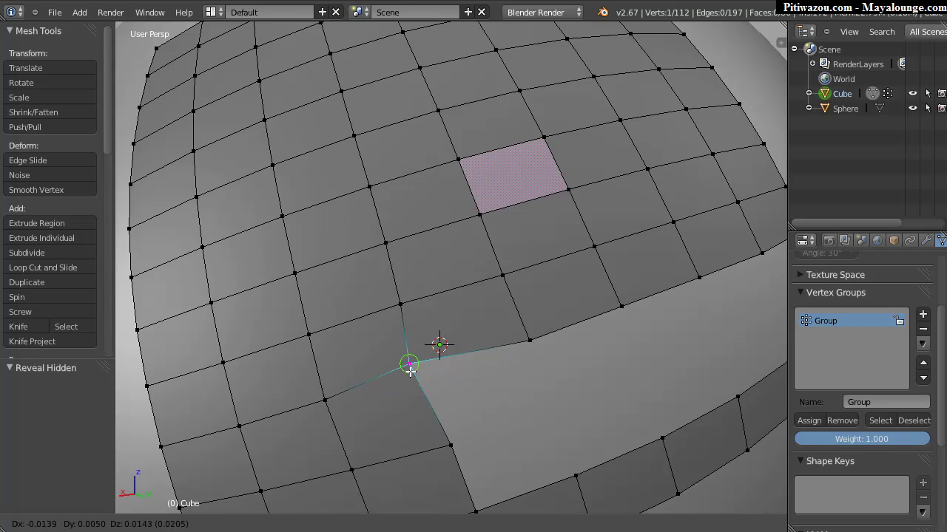
left_click(419, 377)
middle_click_drag(492, 341, 420, 351)
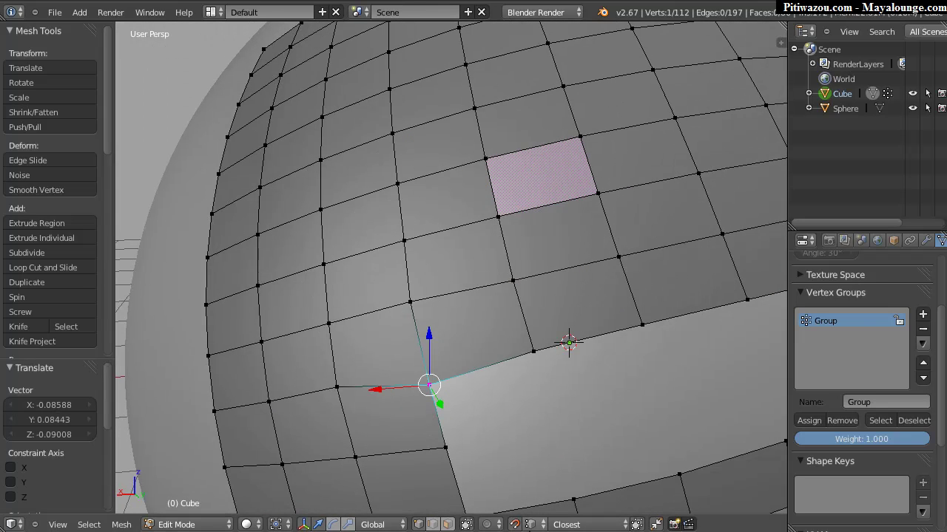
Set the snap element to Face and reposition the inner corner vertex several times on the sphere's surface
left_click(530, 524)
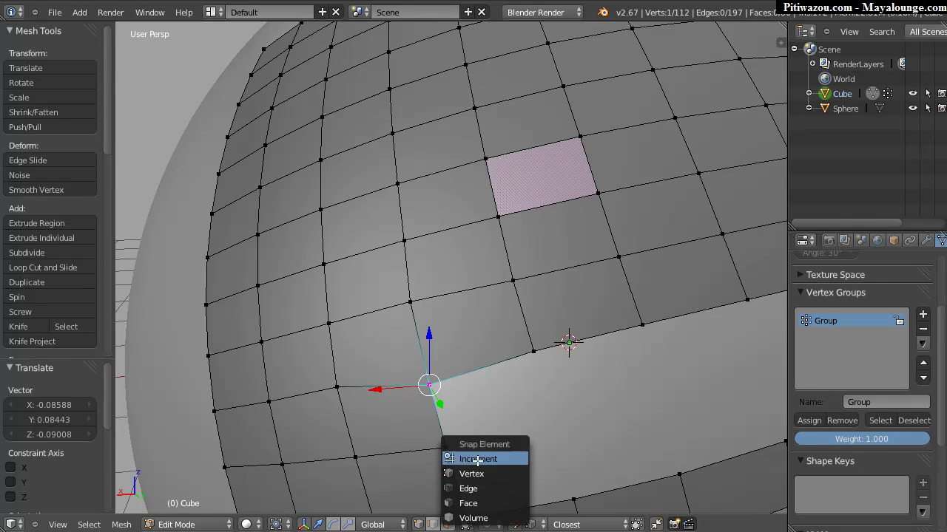
left_click(477, 501)
key("g")
left_click(430, 376)
mouse_move(430, 376)
middle_mouse_down()
mouse_move(463, 338)
mouse_move(427, 376)
middle_mouse_up()
key("g")
left_click(426, 376)
key("g")
left_click(428, 372)
scroll(482, 303, "down", 5)
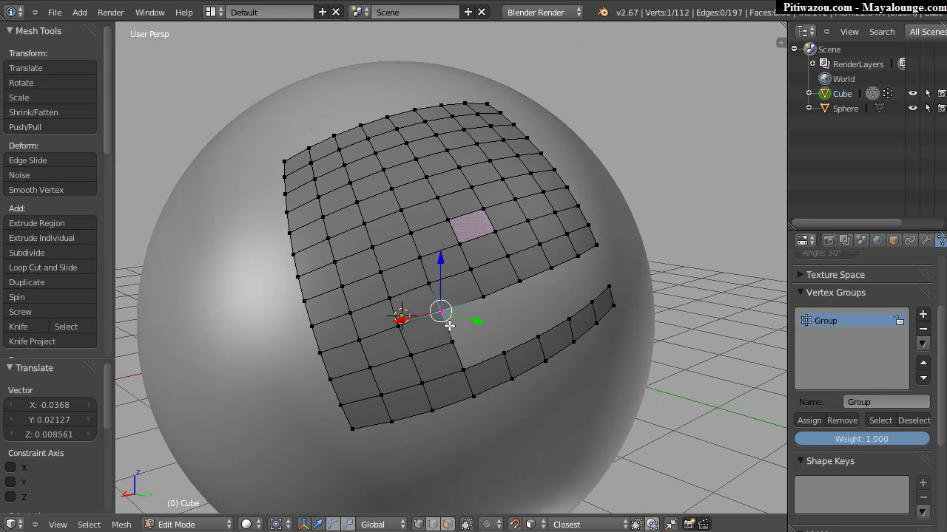
Check the corrected grid from several angles and switch it to Sculpt Mode
middle_click_drag(541, 240, 480, 206)
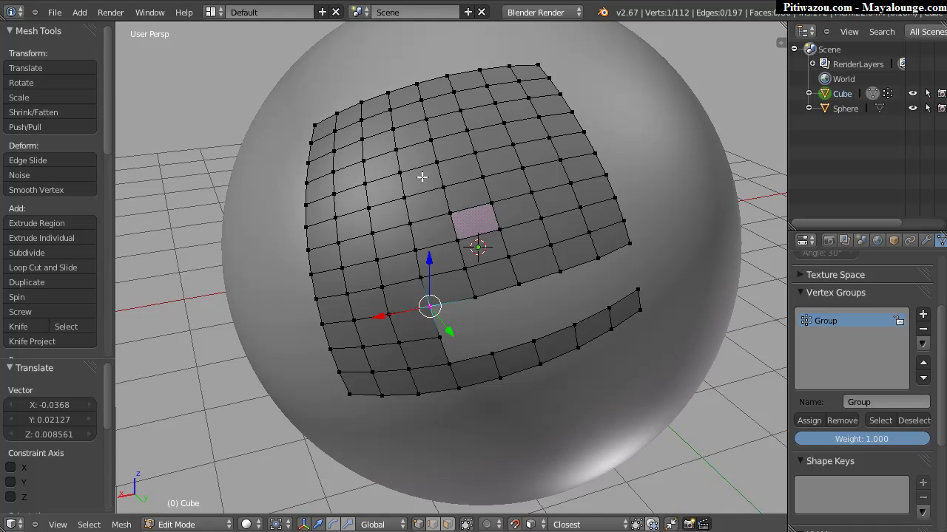
middle_click_drag(397, 300, 428, 275)
left_click(927, 243)
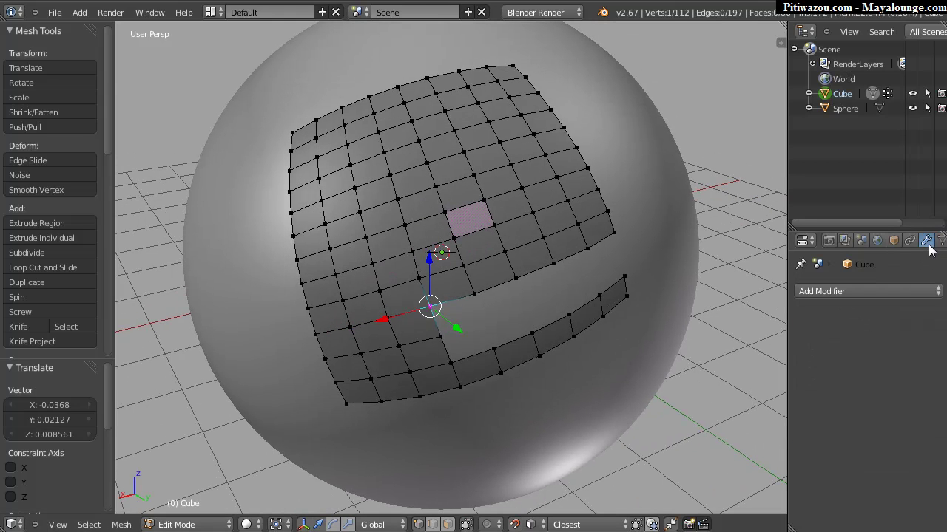
mouse_move(444, 222)
middle_mouse_down()
mouse_move(399, 228)
mouse_move(403, 244)
middle_mouse_up()
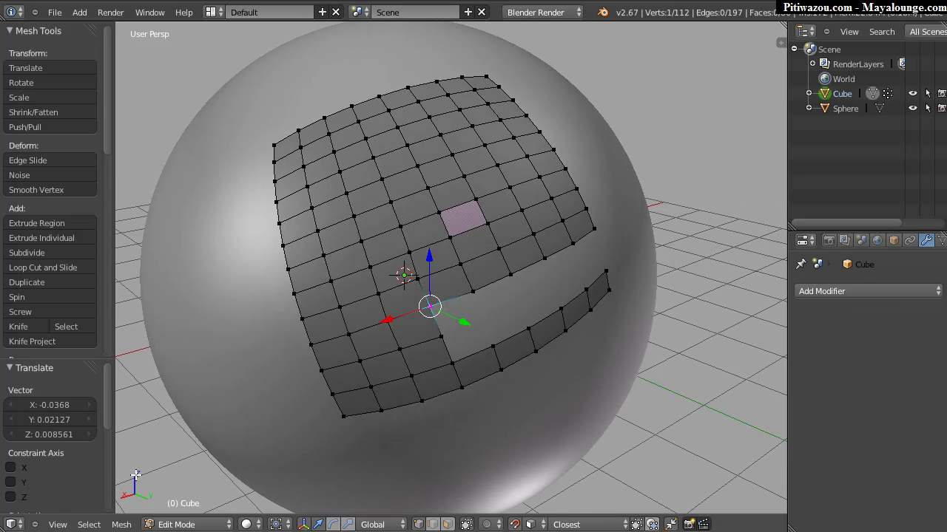
left_click(186, 524)
left_click(174, 478)
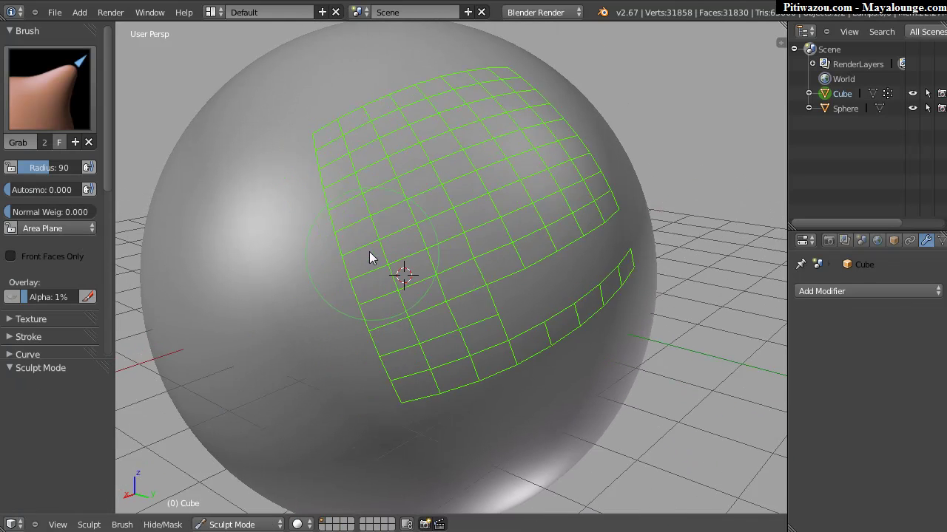
Add a new Shrinkwrap modifier to the grid mesh in Sculpt Mode and target it at the Sphere
scroll(371, 196, "up", 2)
scroll(446, 178, "down", 4)
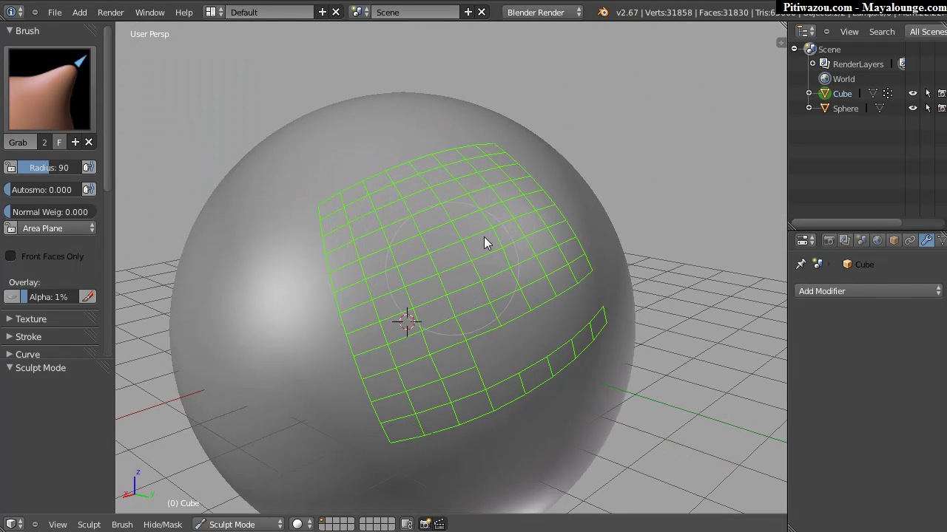
middle_click_drag(458, 235, 493, 200)
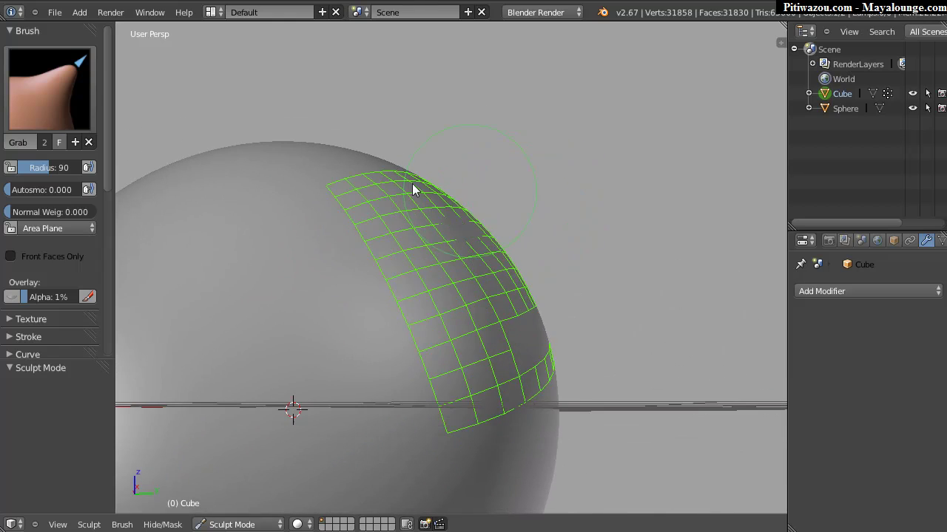
middle_click_drag(496, 261, 456, 198)
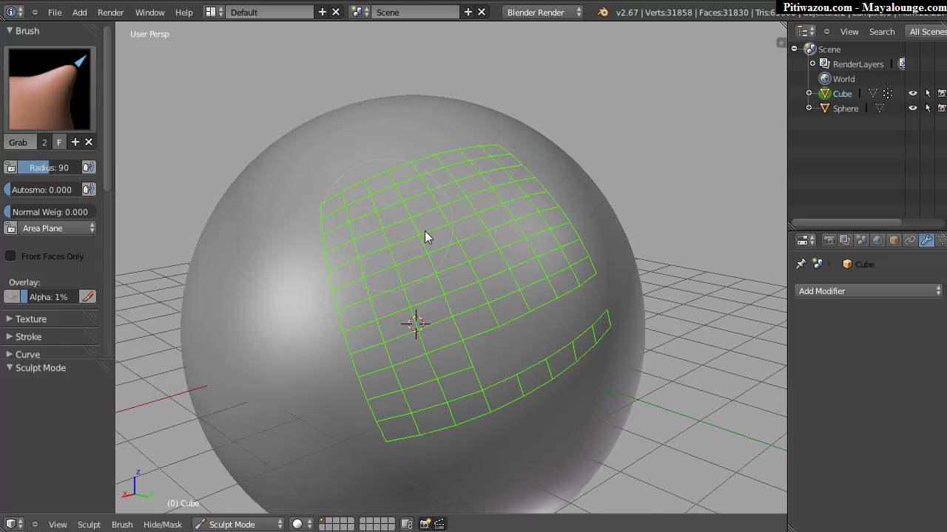
middle_click_drag(481, 240, 625, 245)
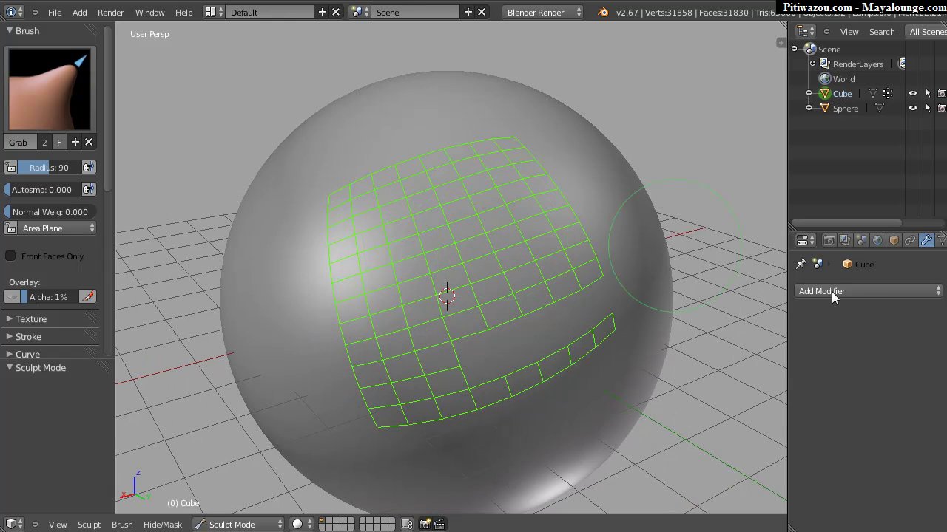
left_click(858, 292)
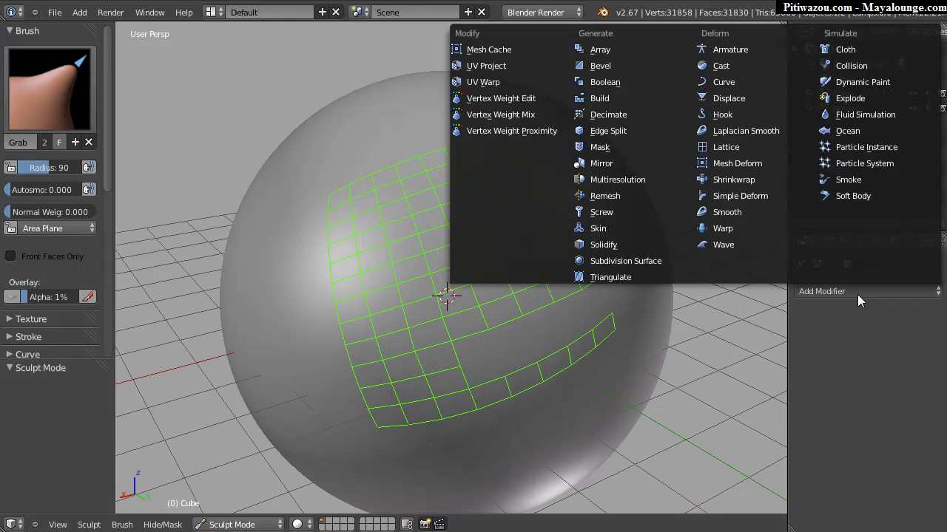
left_click(733, 180)
left_click(813, 375)
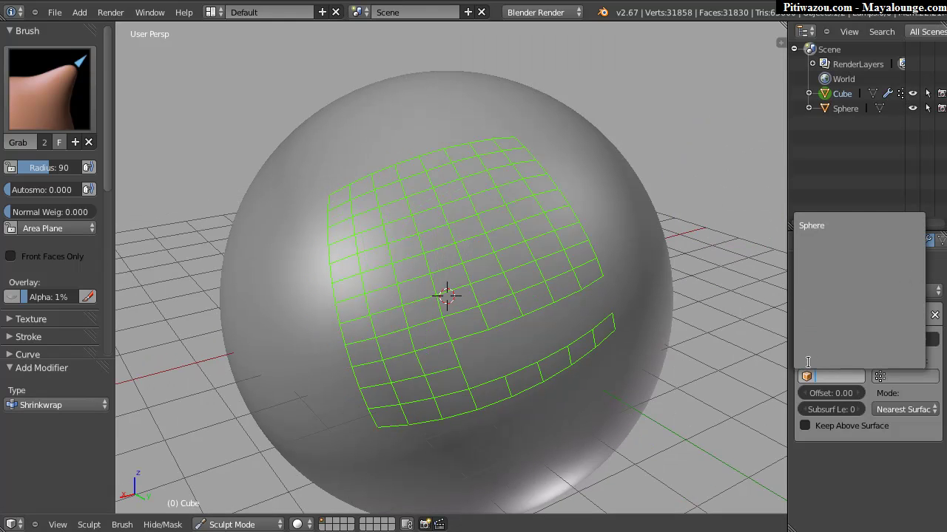
left_click(813, 226)
middle_click_drag(400, 248, 518, 188)
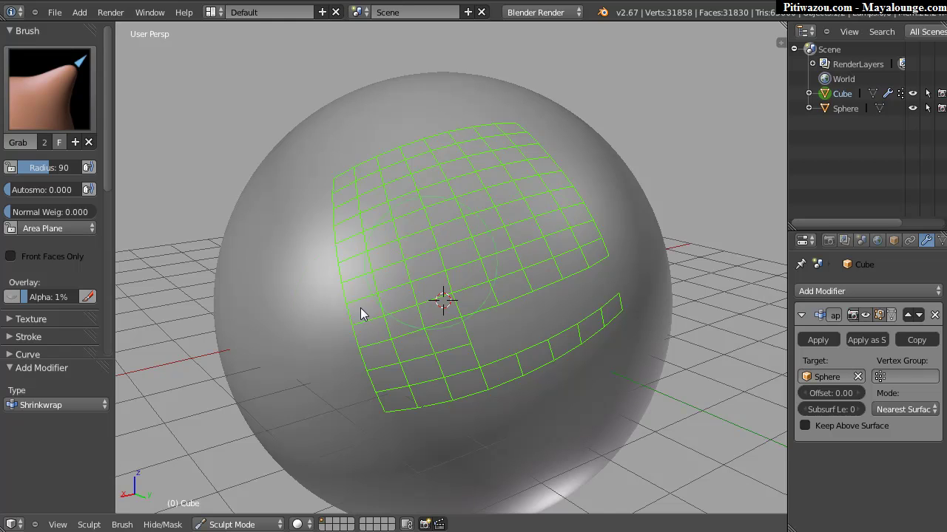
Apply the Shrinkwrap modifier to the grid mesh
middle_click_drag(456, 238, 457, 211)
scroll(390, 403, "down", 4)
middle_click_drag(475, 271, 448, 281)
scroll(452, 247, "up", 5)
mouse_move(452, 247)
middle_mouse_down()
mouse_move(480, 232)
mouse_move(601, 244)
mouse_move(467, 262)
mouse_move(511, 234)
mouse_move(491, 226)
mouse_move(486, 190)
mouse_move(454, 231)
middle_mouse_up()
scroll(467, 262, "up", 3)
left_click(818, 340)
mouse_move(518, 222)
middle_mouse_down()
mouse_move(500, 198)
mouse_move(467, 201)
middle_mouse_up()
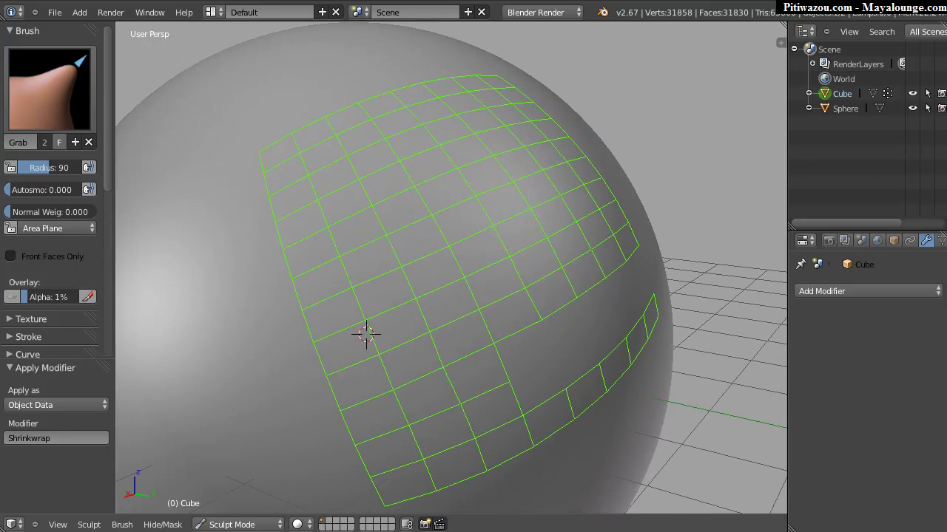
Switch the grid to Edit Mode and check the mesh topology on the sphere
left_click(248, 524)
left_click(226, 495)
middle_click_drag(517, 325, 481, 315)
scroll(481, 315, "down", 5)
scroll(425, 259, "up", 5)
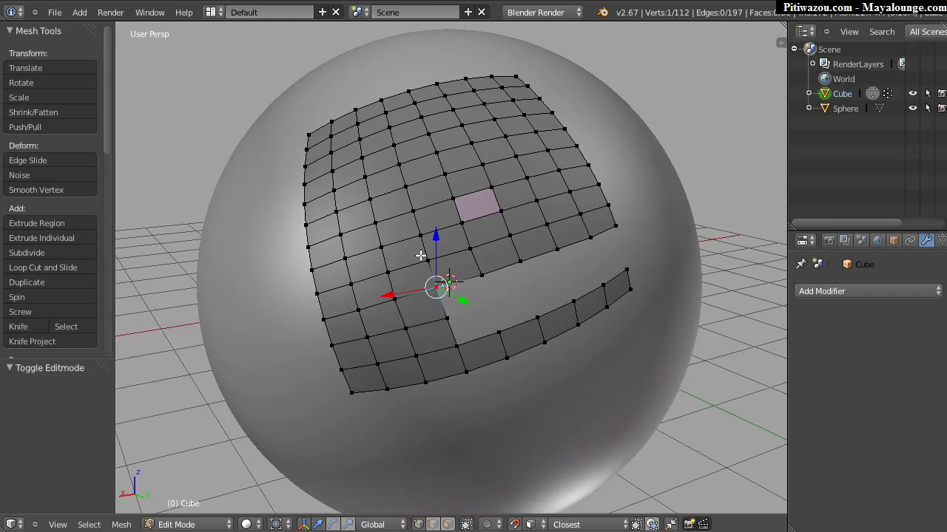
middle_click_drag(420, 253, 409, 252)
Return the grid to Sculpt Mode and pull its upper-left corner outward with the Grab brush
left_click(147, 525)
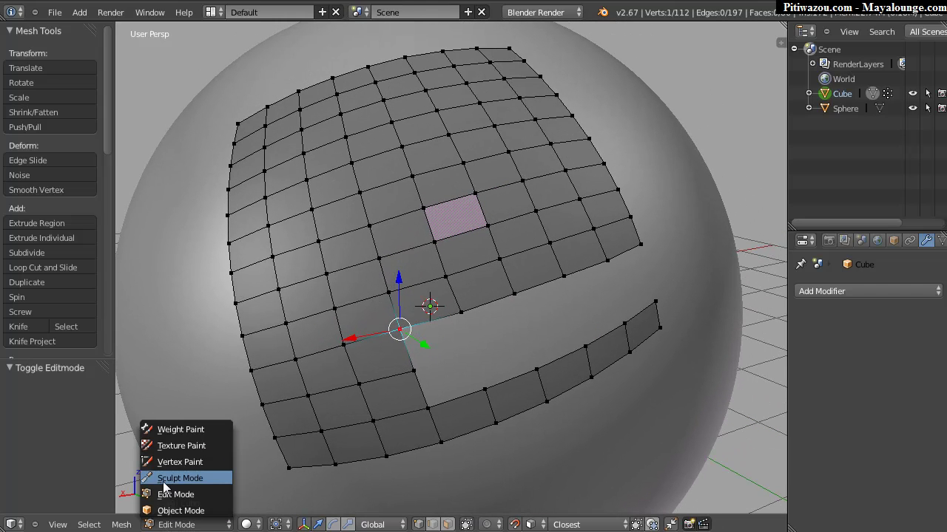
middle_click_drag(503, 303, 465, 383)
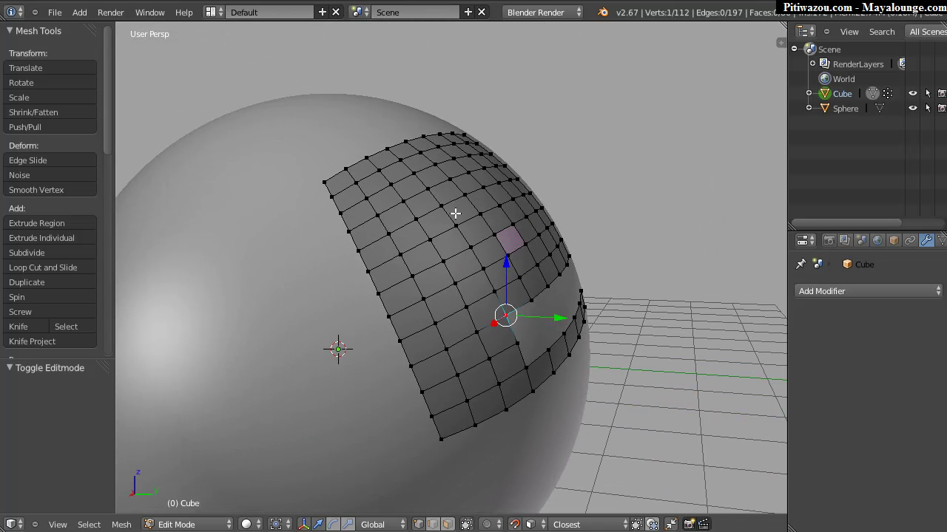
left_click(187, 524)
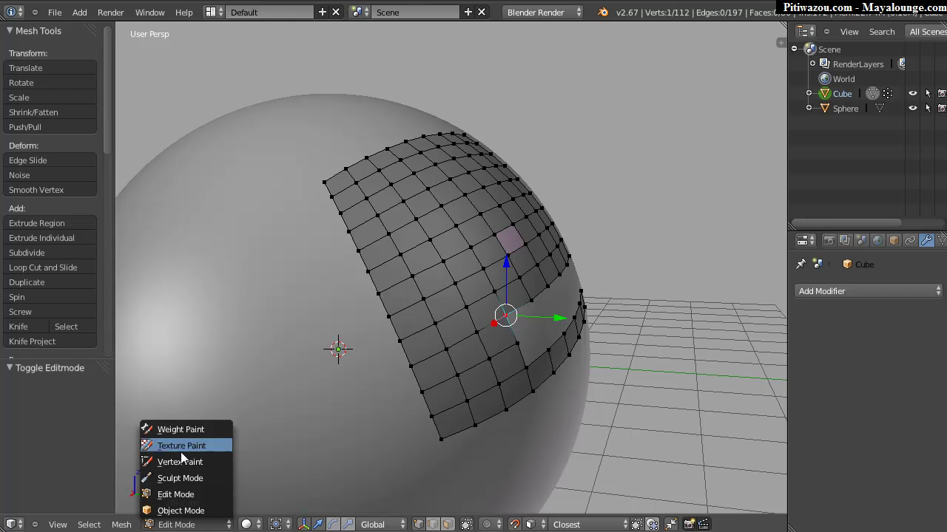
left_click(173, 481)
middle_click_drag(471, 216, 287, 128)
left_click_drag(230, 149, 217, 137)
Smooth the pulled upper-left area of the grid to even out its quads
mouse_move(338, 167)
middle_mouse_down()
mouse_move(268, 207)
mouse_move(236, 109)
mouse_move(279, 140)
middle_mouse_up()
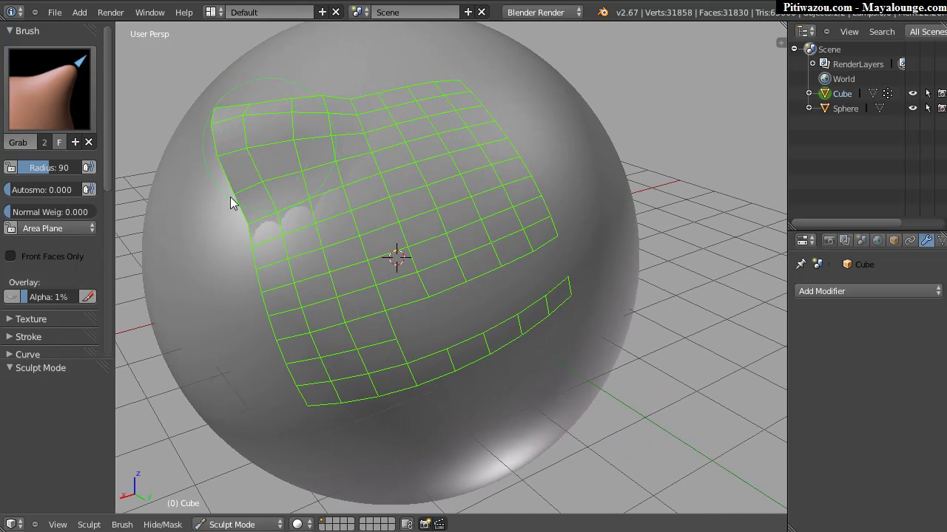
mouse_move(246, 139)
left_mouse_down("shift")
mouse_move(295, 138)
mouse_move(310, 102)
mouse_move(235, 128)
mouse_move(225, 152)
left_mouse_up("shift")
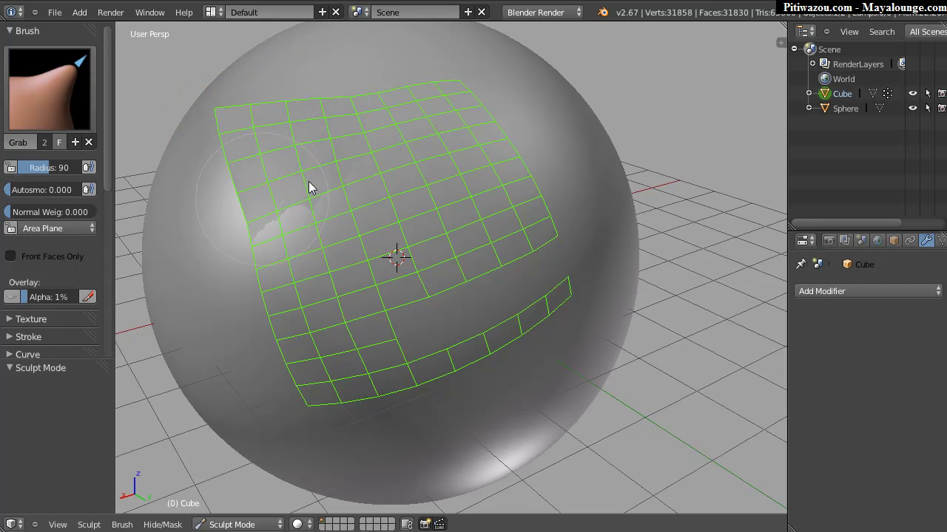
middle_click_drag(338, 179, 269, 126)
left_click_drag(252, 117, 296, 113, "shift")
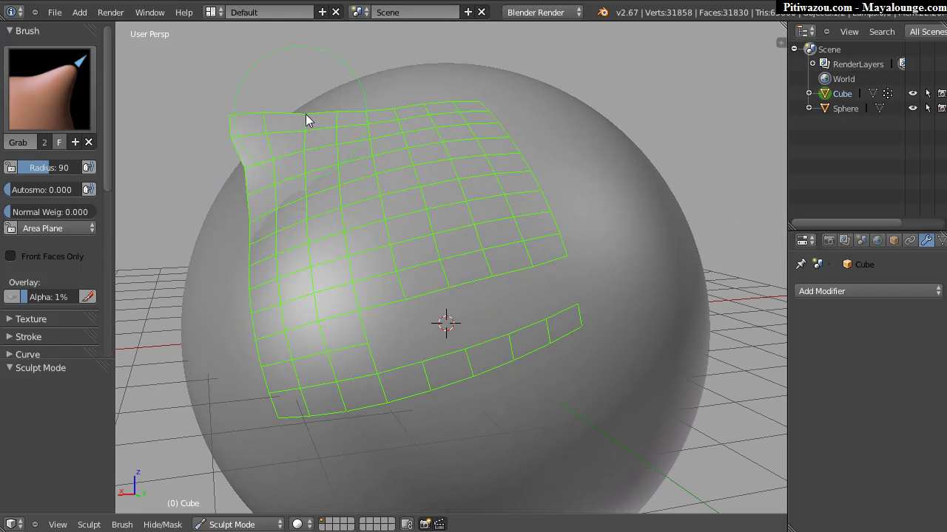
left_click_drag(272, 157, 250, 181, "shift")
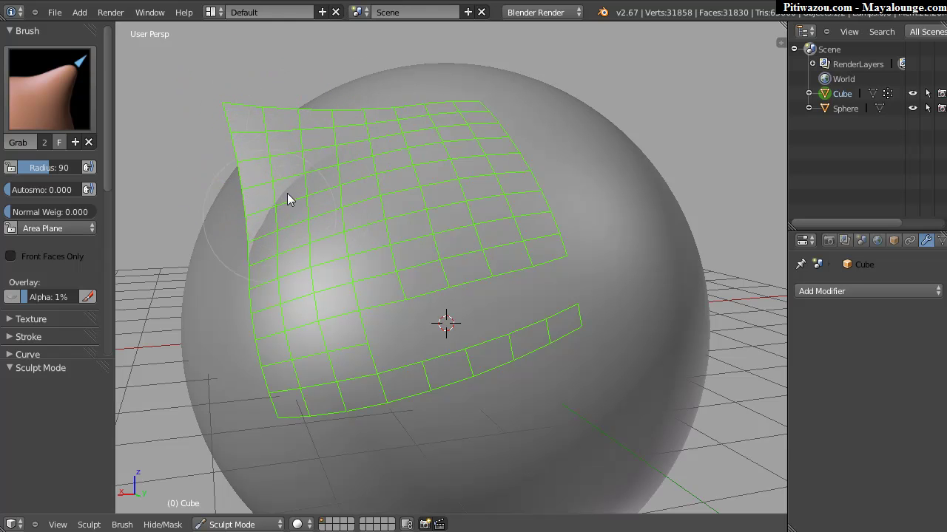
middle_click_drag(411, 146, 310, 131)
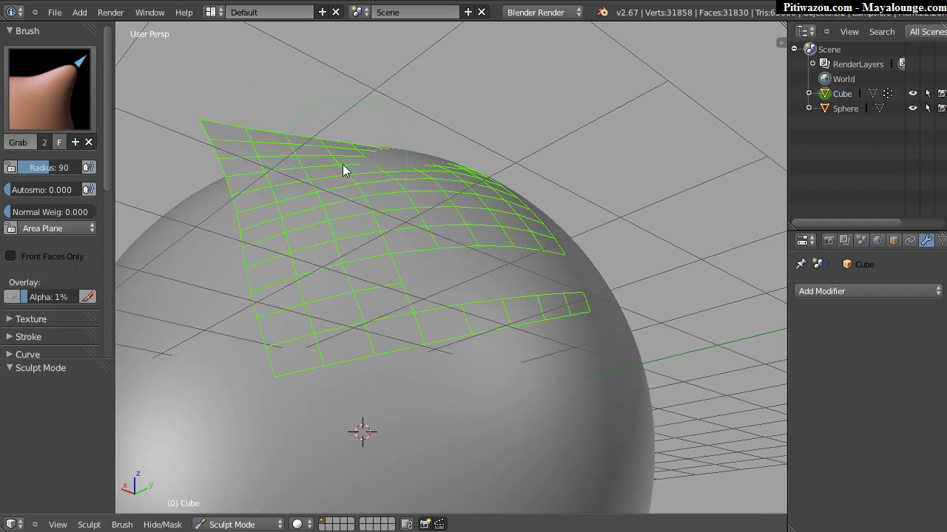
Enlarge the Grab brush radius to 165
key("f")
left_click(400, 168)
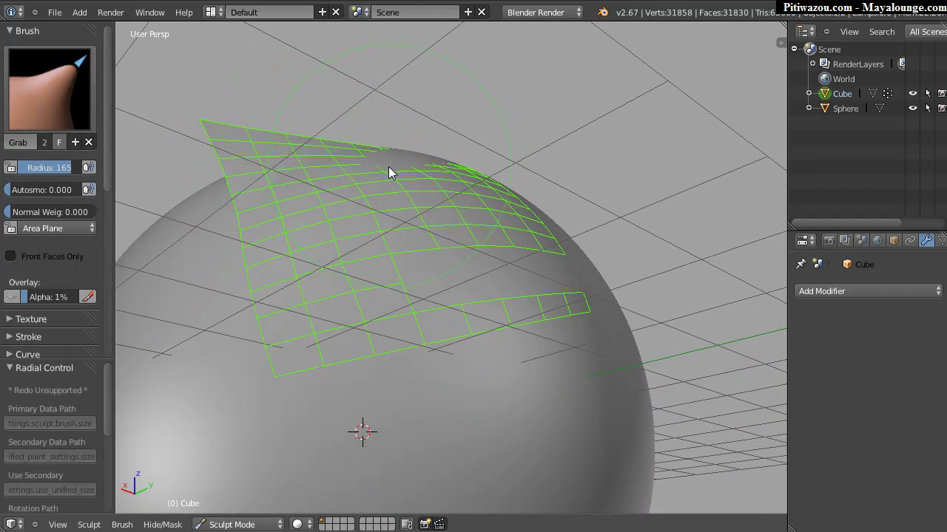
key("f")
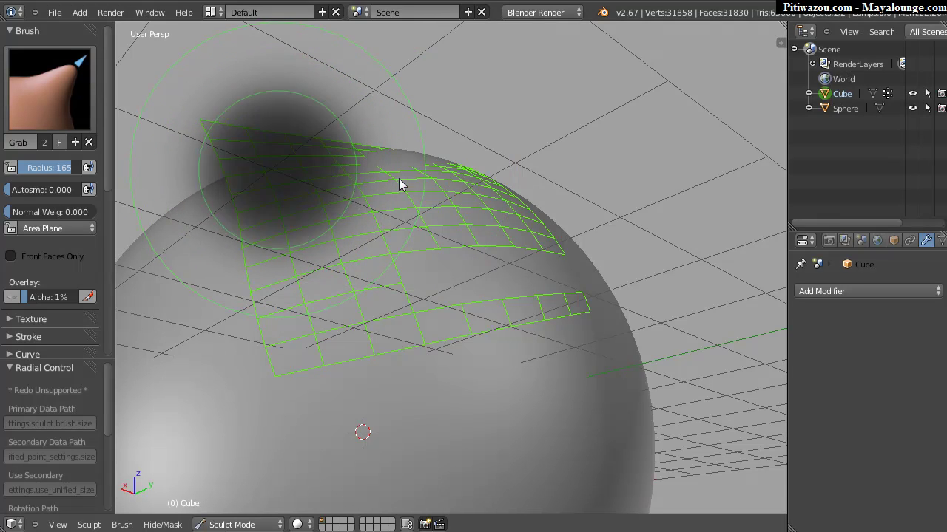
key("Escape")
Try a grab stroke on the grid's upper area with a changed brush strength and undo it
key("shift+f")
left_click(285, 174)
left_click_drag(288, 174, 331, 131)
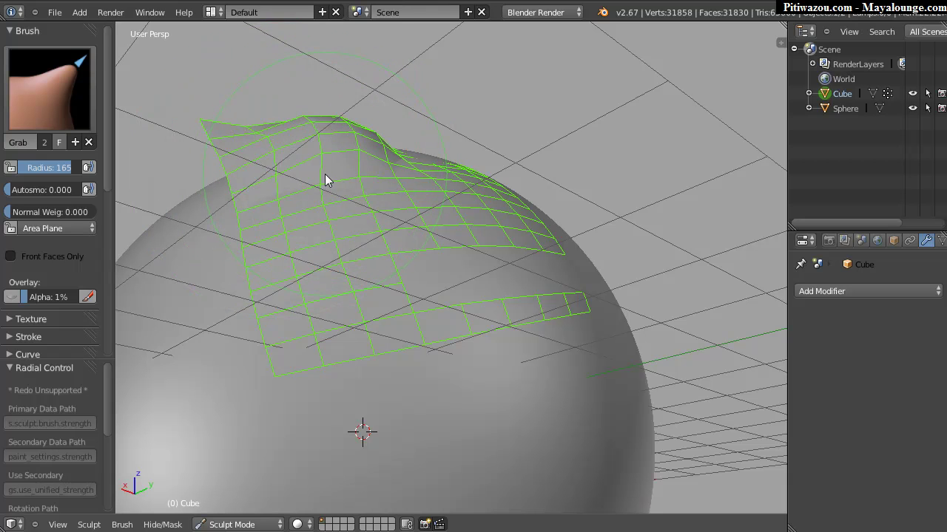
key("ctrl+z")
Readjust the brush strength and reshape the grid's upper area near the sphere's crown with grab strokes
key("shift+f")
left_click(384, 183)
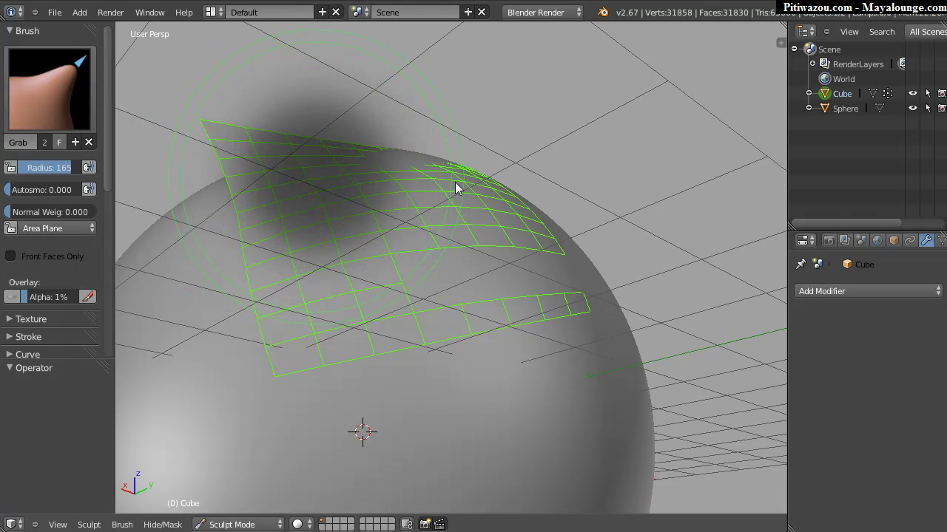
left_click_drag(395, 156, 399, 154)
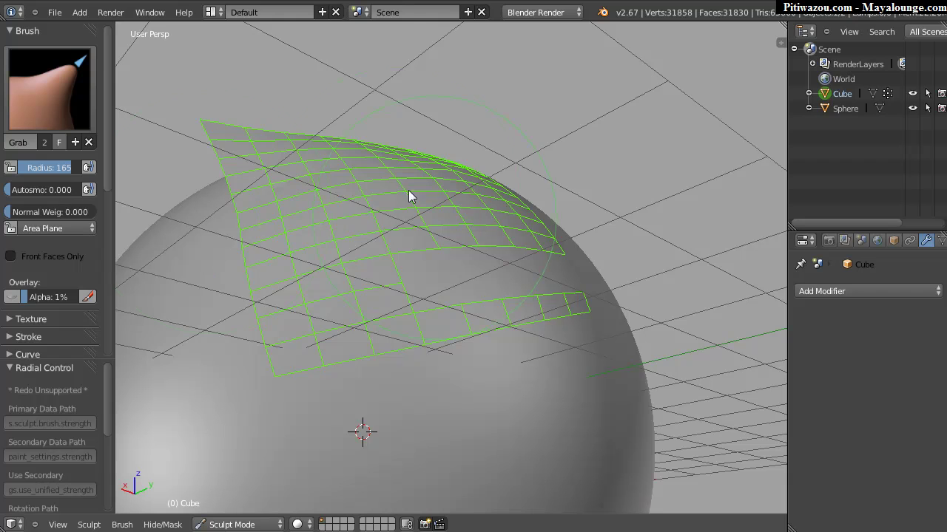
mouse_move(317, 143)
left_mouse_down()
mouse_move(352, 175)
mouse_move(381, 176)
left_mouse_up()
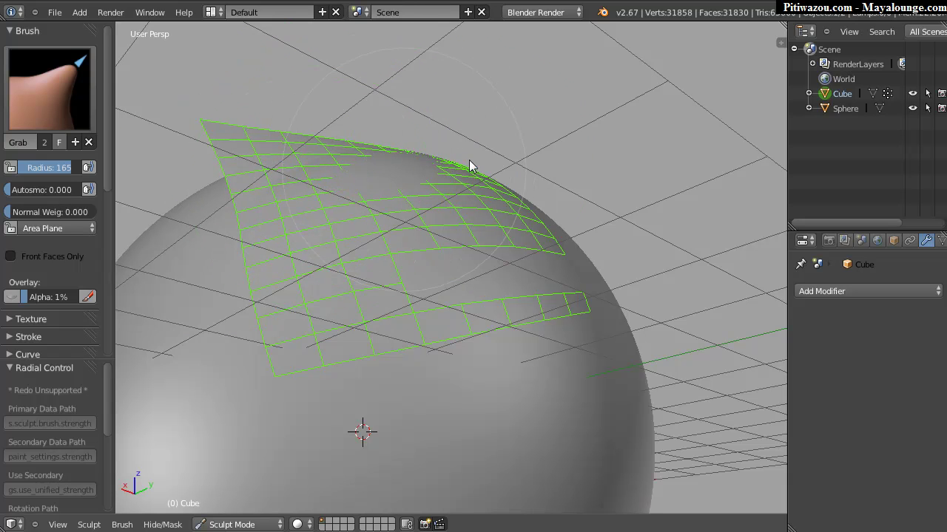
Pull the grid's lower-left corner slightly outward along the sphere with the Grab brush
middle_click_drag(459, 164, 358, 187)
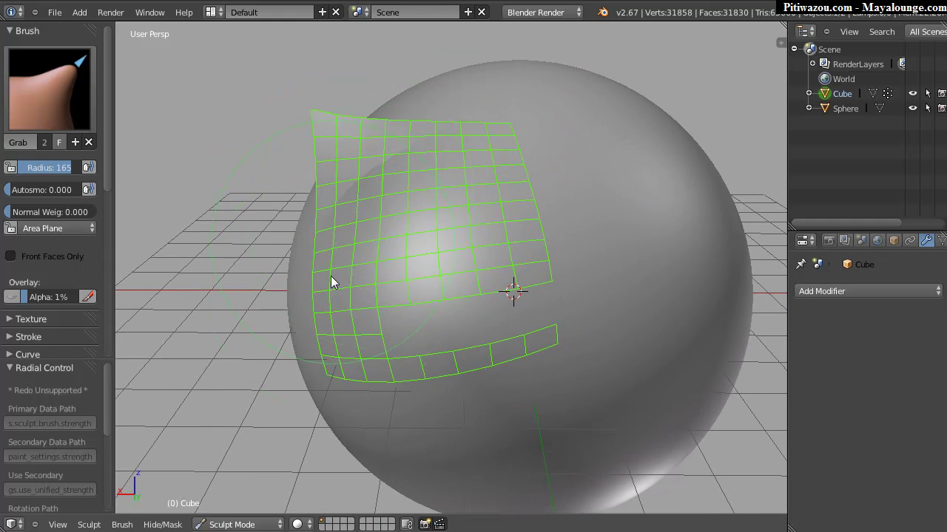
middle_click_drag(551, 313, 331, 158)
scroll(310, 123, "up", 6)
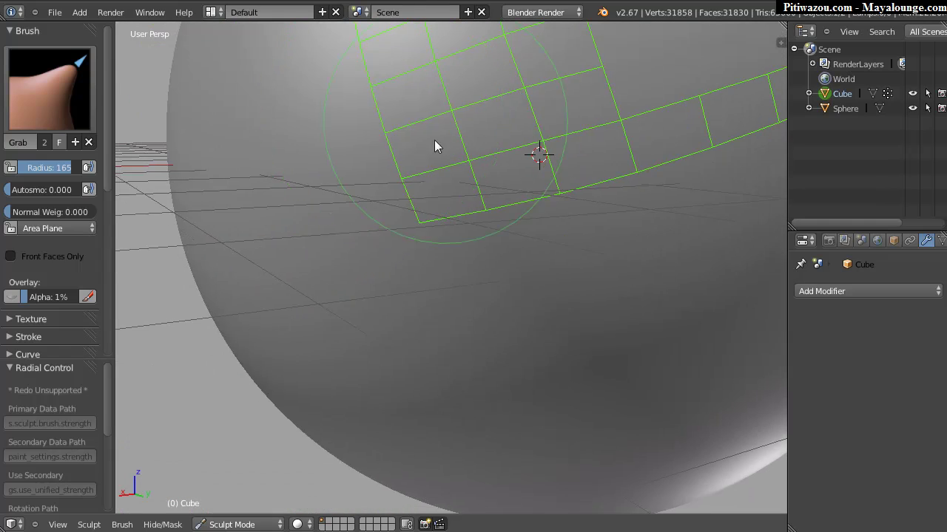
scroll(406, 162, "down", 3)
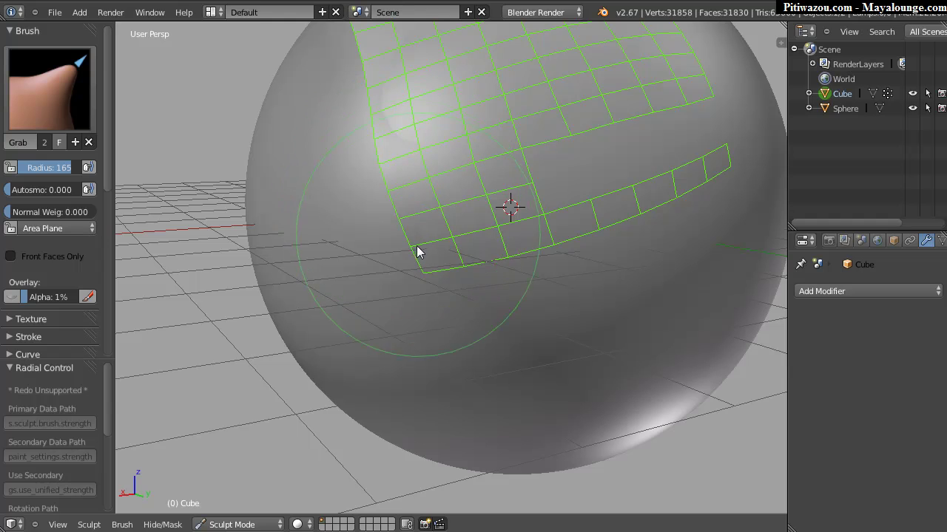
left_click_drag(420, 257, 421, 276)
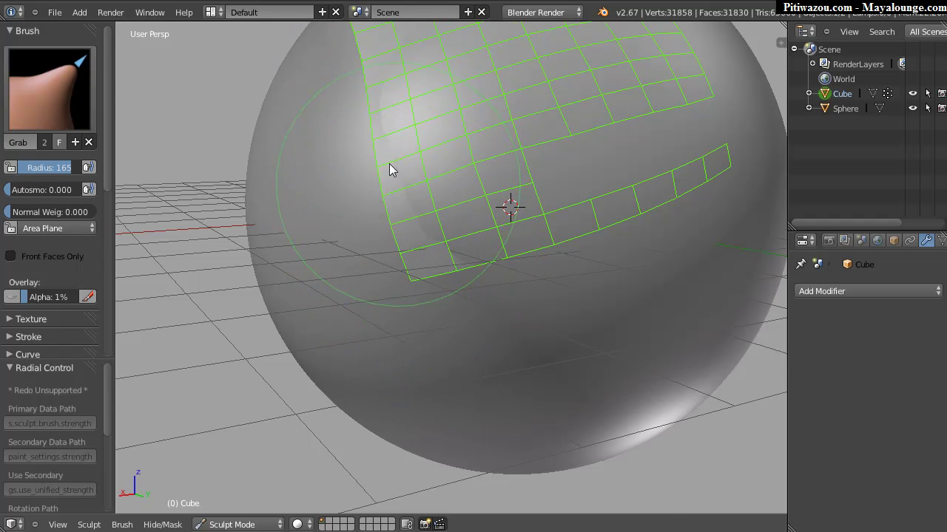
middle_click_drag(397, 185, 356, 90)
middle_click_drag(442, 110, 415, 160)
scroll(414, 160, "down", 3)
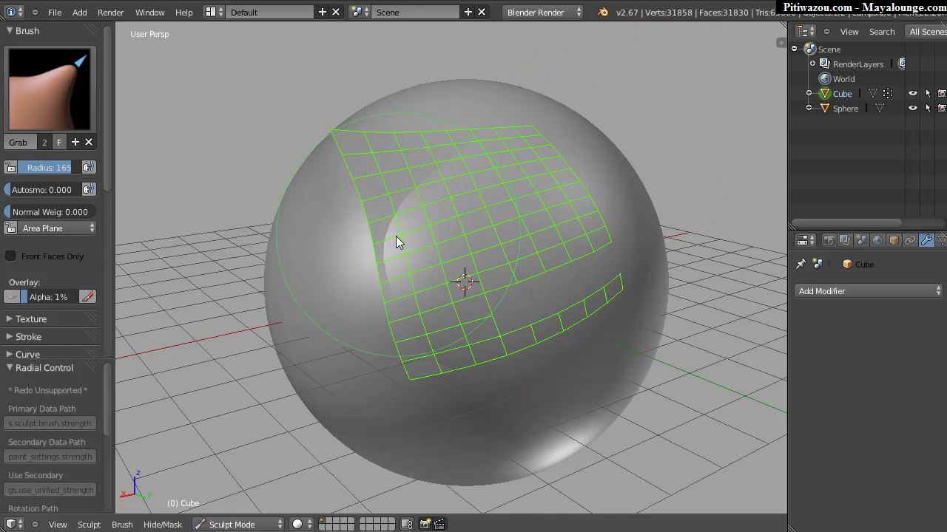
Cycle the grid through Object, Edit and Sculpt modes, finishing in Object Mode
key("Tab")
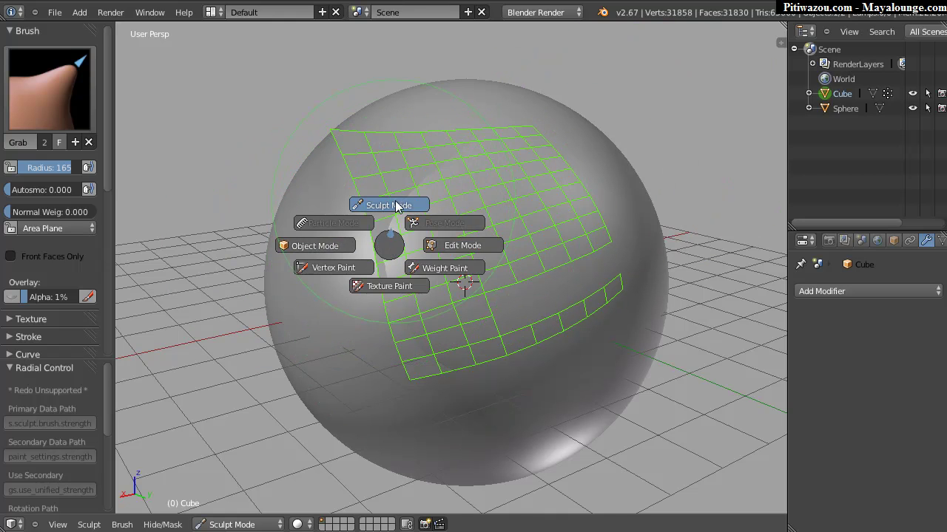
left_click(321, 248)
key("Tab")
left_click(477, 235)
key("Tab")
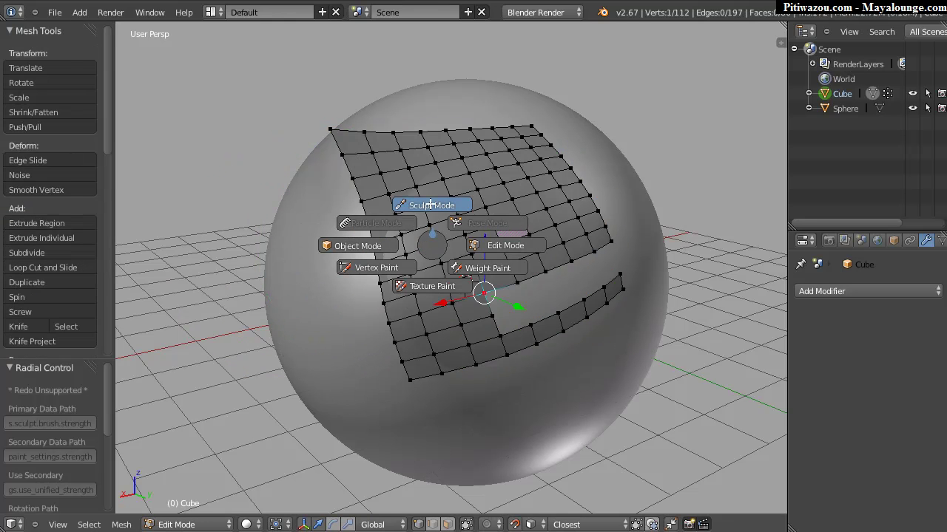
left_click(432, 204)
key("Tab")
left_click(370, 235)
middle_click_drag(407, 252, 371, 238)
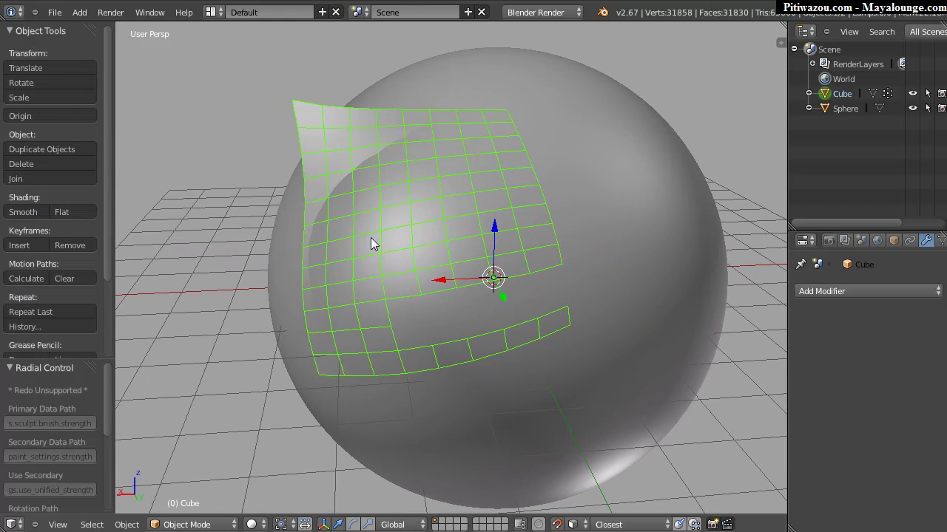
Open the user preferences window and switch the grid back to Edit Mode
key("ctrl+alt+u")
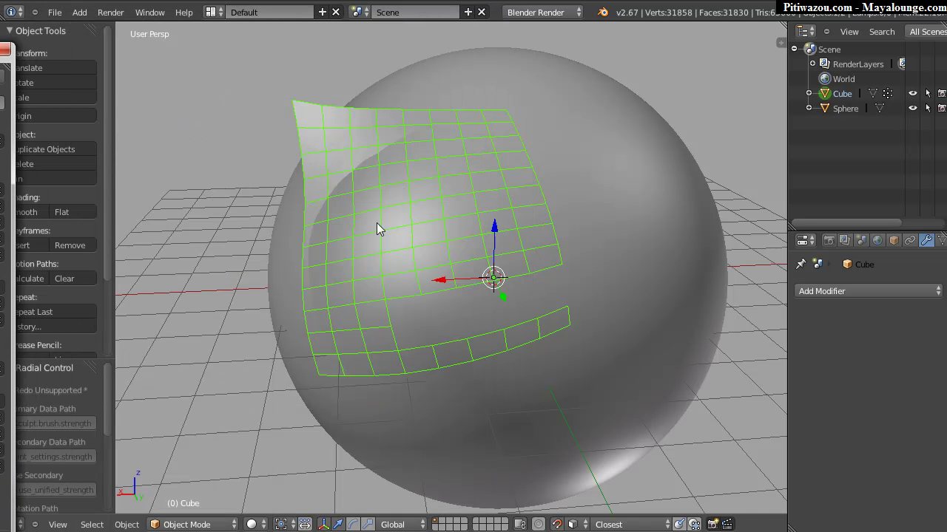
key("Tab")
left_click(327, 190)
key("Tab")
left_click(492, 199)
middle_click_drag(386, 197, 391, 191)
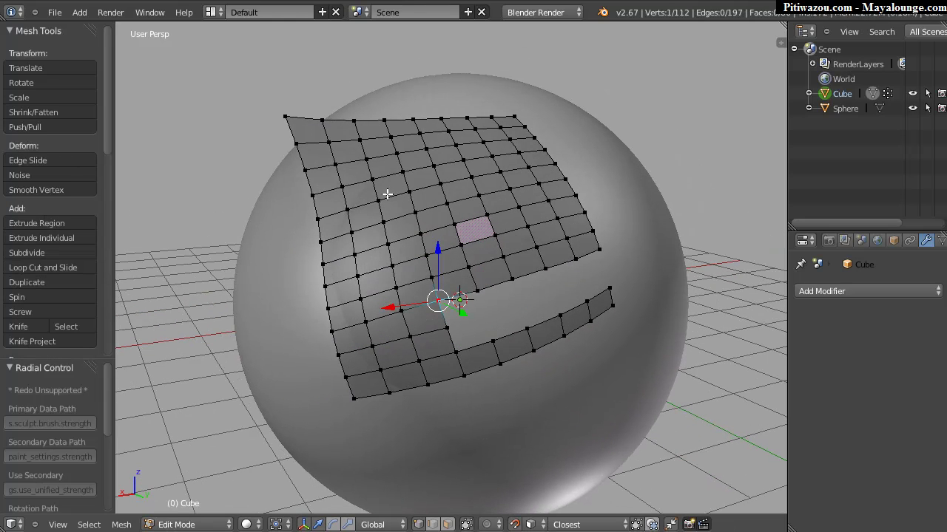
Cycle the grid through the vertex, edge and face selection modes and settle on Verts Edges Faces
key("ctrl+Tab")
left_click(309, 193)
key("ctrl+Tab")
left_click(437, 197)
key("ctrl+Tab")
left_click(392, 157)
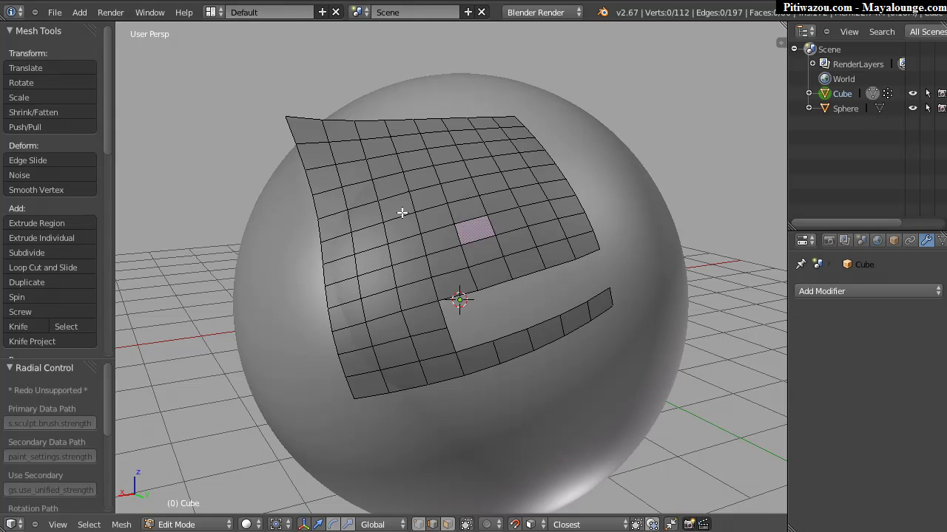
key("ctrl+Tab")
left_click(448, 192)
key("ctrl+Tab")
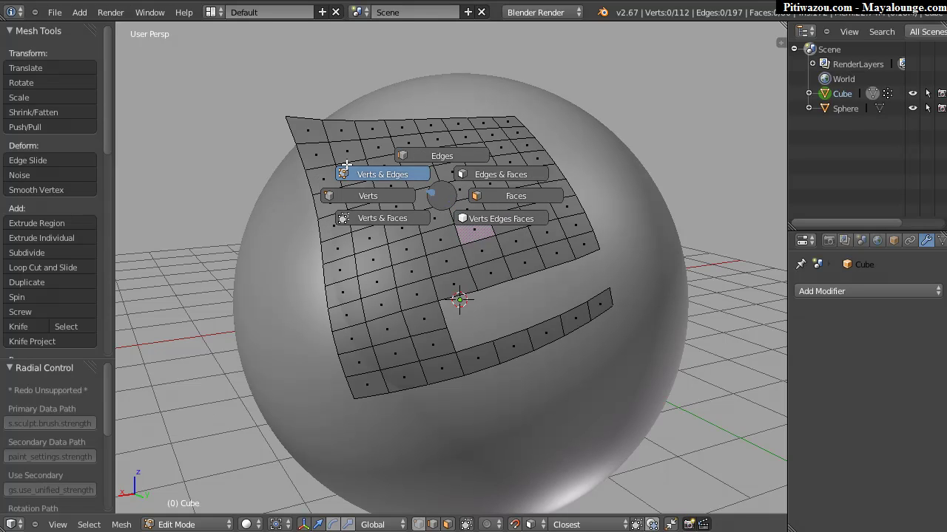
left_click(370, 174)
key("ctrl+Tab")
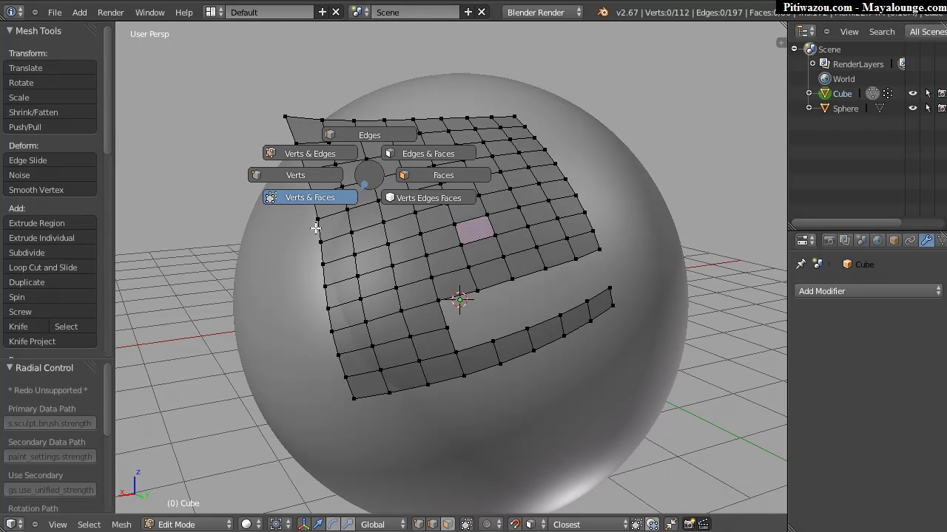
left_click(409, 200)
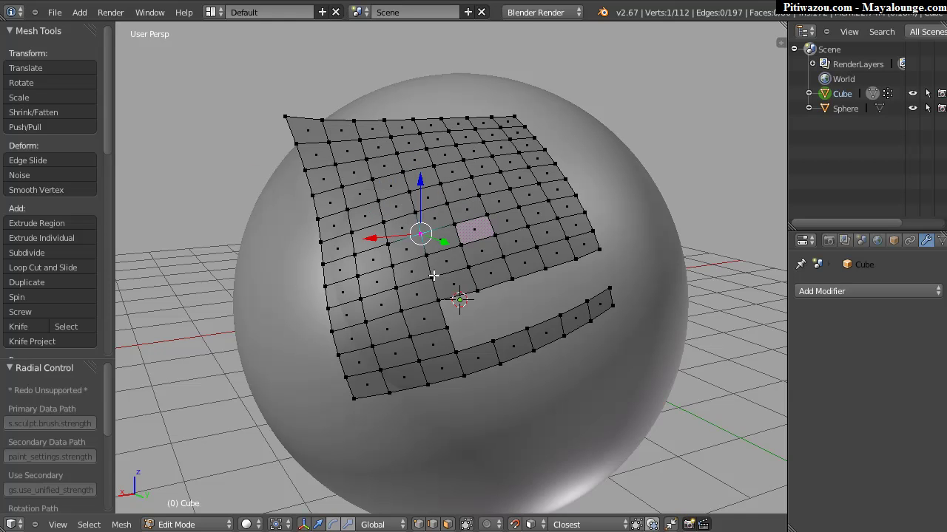
Select individual vertices and edges around the opening to try the combined selection mode
scroll(436, 244, "up", 6)
right_click(423, 208)
right_click(449, 284)
scroll(473, 266, "down", 4)
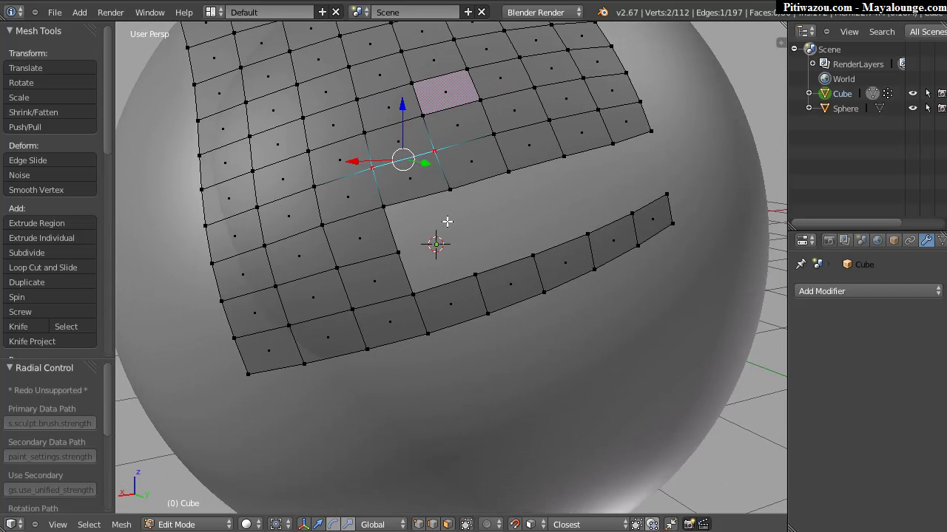
scroll(444, 213, "up", 4)
right_click(357, 177)
right_click(458, 151, "shift")
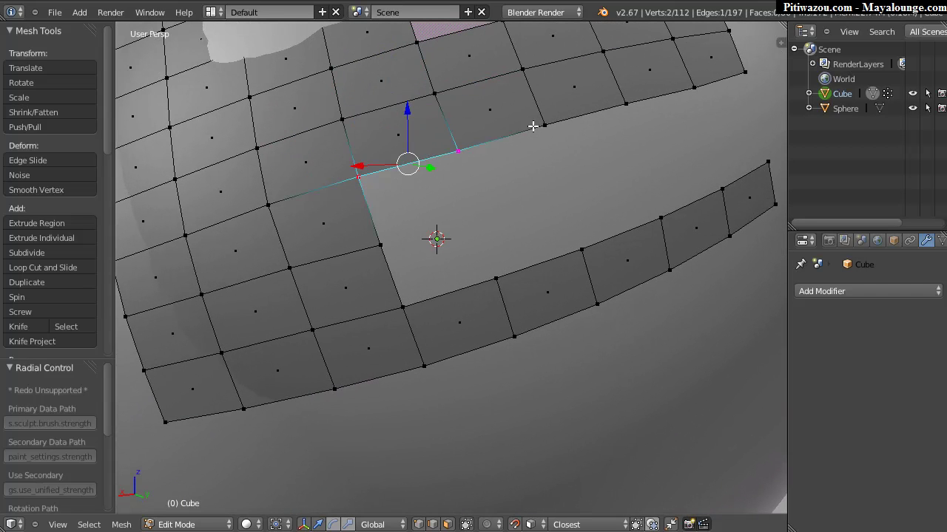
Extrude one upper border edge of the opening down into the gap by about 0.37 in Z and nudge the new edge into place
right_click(498, 139)
middle_click_drag(516, 187, 413, 175)
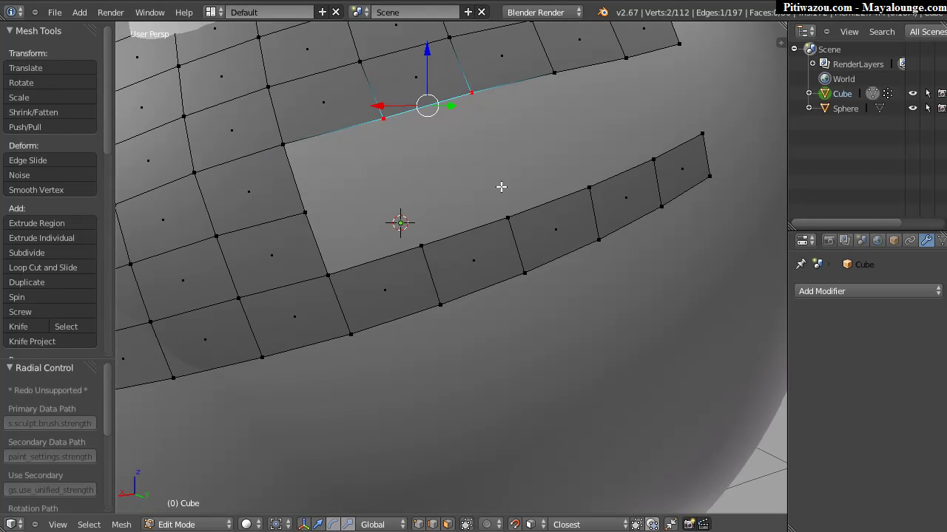
middle_click_drag(414, 129, 423, 165)
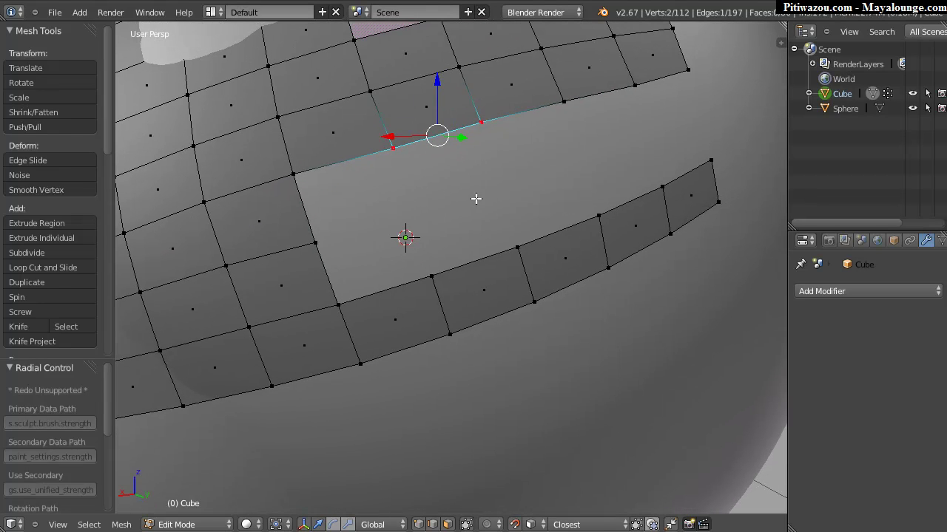
key("e")
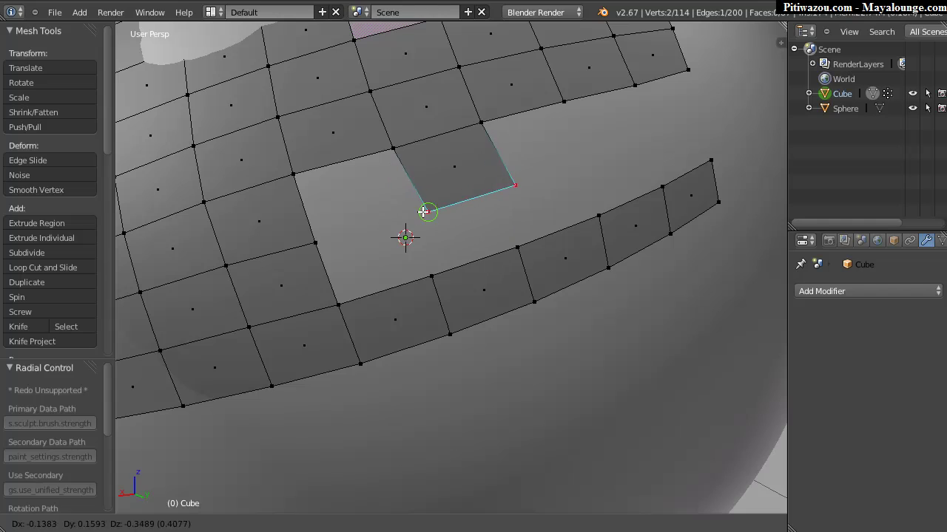
left_click(432, 213)
middle_click_drag(433, 213, 467, 164)
mouse_move(522, 173)
middle_mouse_down()
mouse_move(446, 180)
mouse_move(528, 166)
middle_mouse_up()
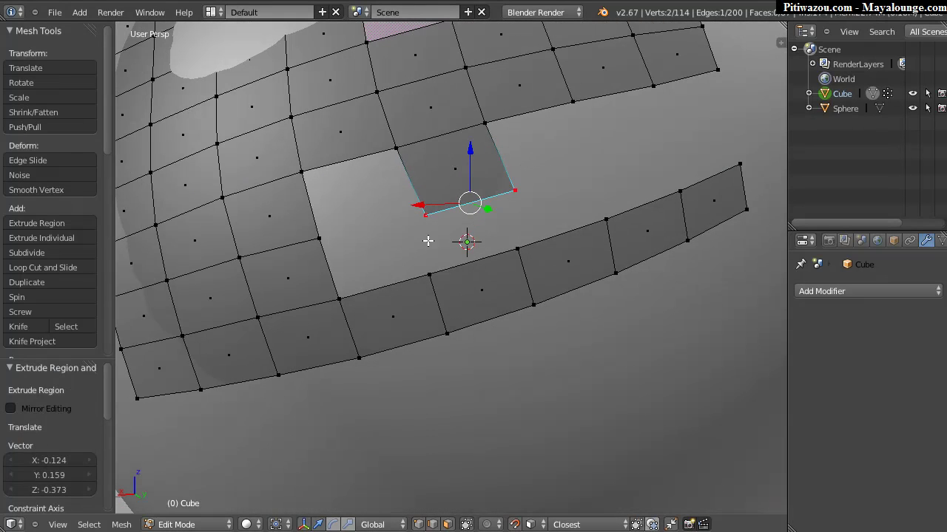
key("g")
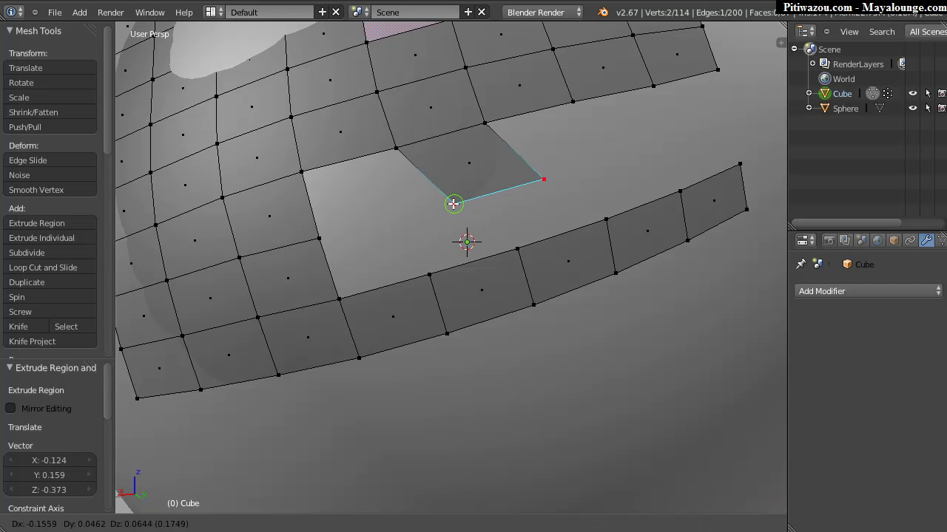
left_click(443, 206)
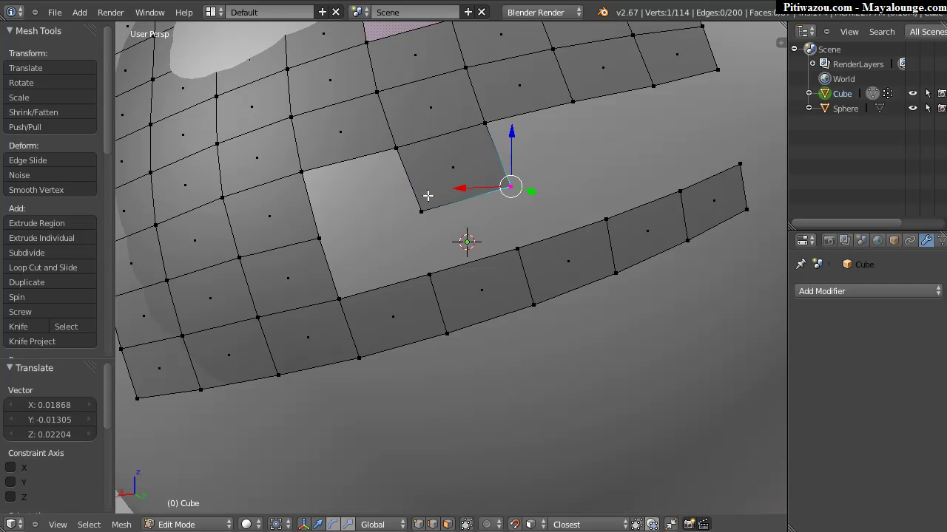
Select single vertices, edges and faces around the extruded quad, the opening and the lower strip using the combined selection mode
right_click(504, 121)
middle_click_drag(564, 188, 496, 180)
right_click(503, 183)
right_click(418, 208)
right_click(397, 151)
right_click(306, 174, "shift")
right_click(307, 203)
right_click(322, 241)
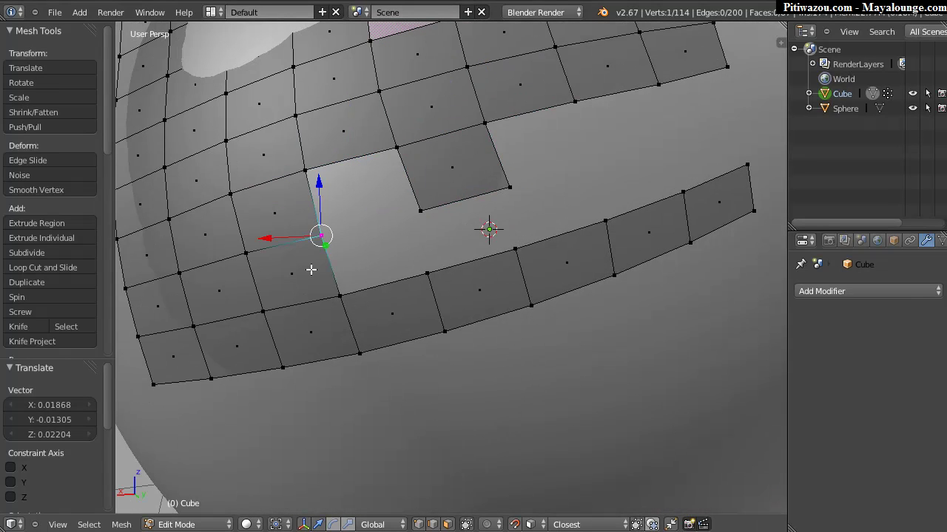
right_click(295, 275)
right_click(274, 315)
right_click(318, 341)
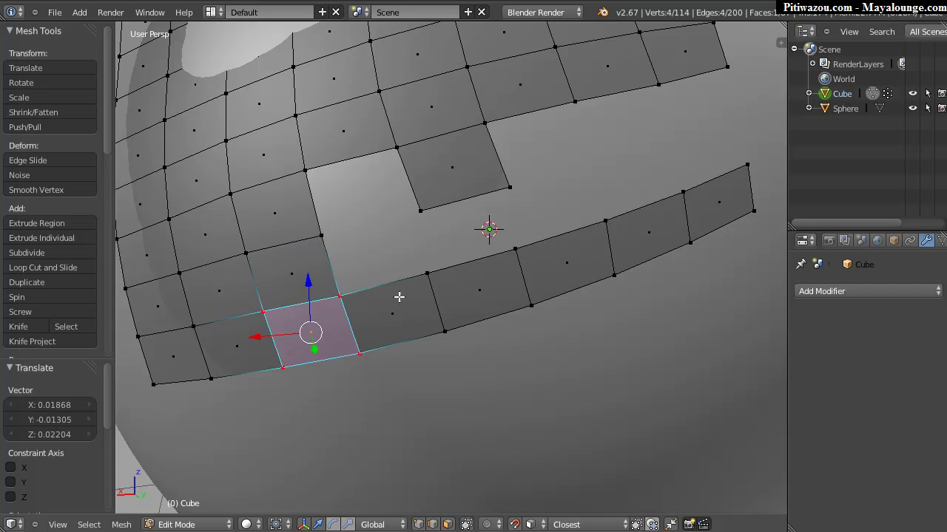
Try to pick the grid's lower border edges one by one in the combined selection mode and deselect everything
middle_click_drag(399, 298, 489, 241, "shift")
right_click(351, 280)
right_click(437, 264, "shift")
right_click(499, 250, "shift")
key("a")
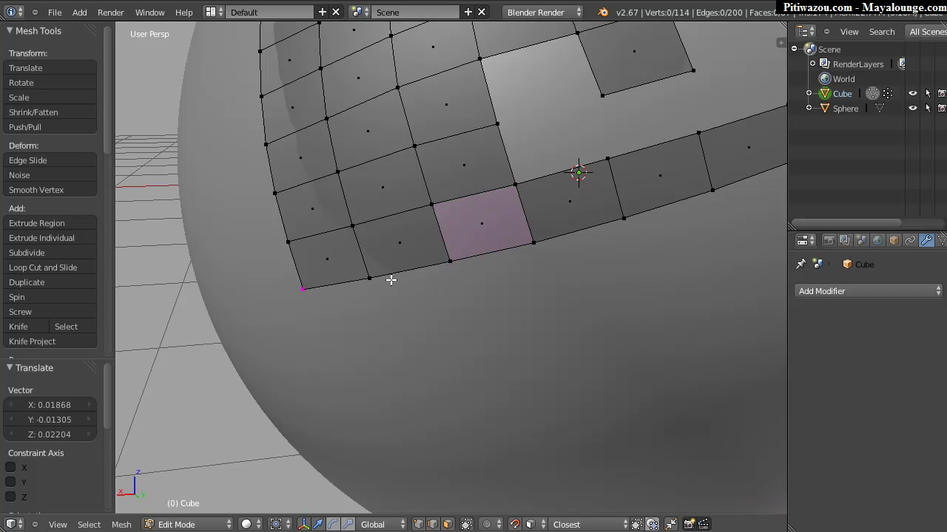
Switch to edge selection mode and select the whole edge loop along the grid's lower border
key("ctrl+Tab")
left_click(340, 272)
key("ctrl+Tab")
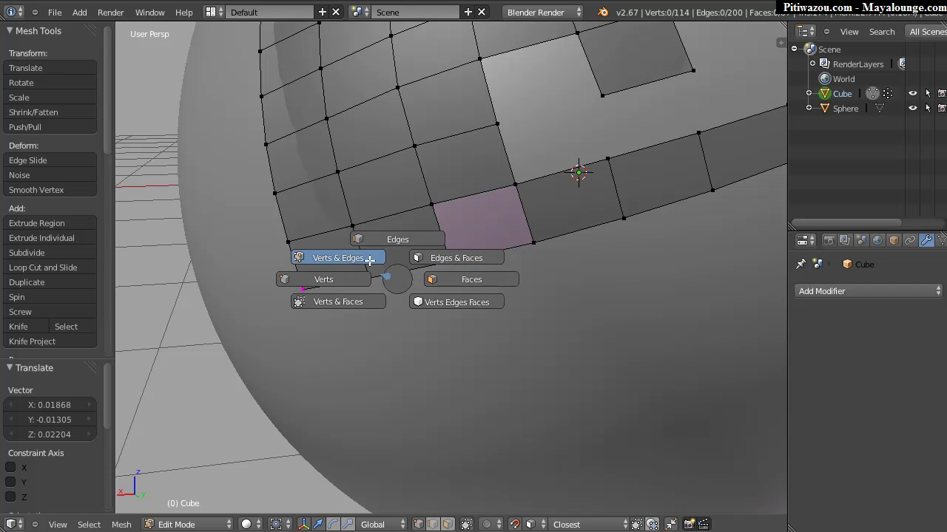
left_click(400, 243)
right_click(429, 267, "alt")
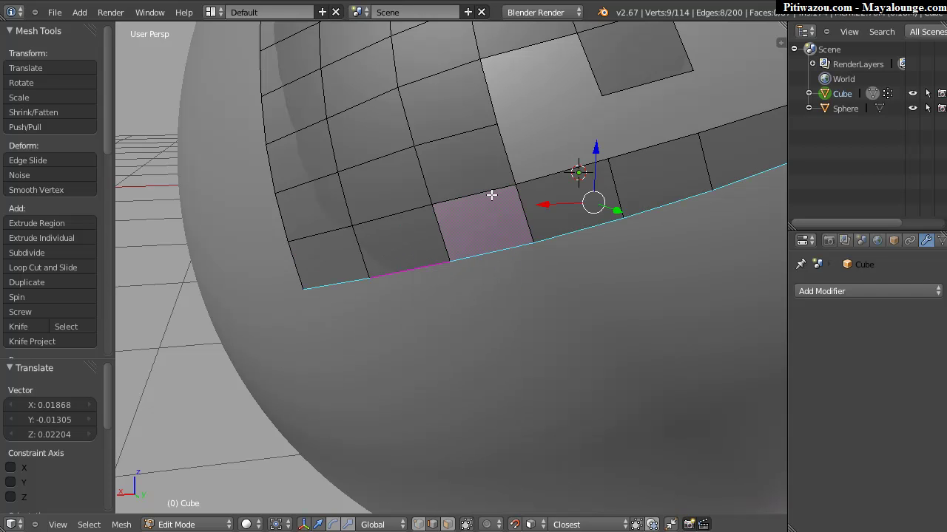
Select the extruded quad's lower edge and the facing edge of the lower strip, and fill between them with a face
key("KP_Decimal")
scroll(473, 196, "down", 5)
scroll(453, 192, "up", 5)
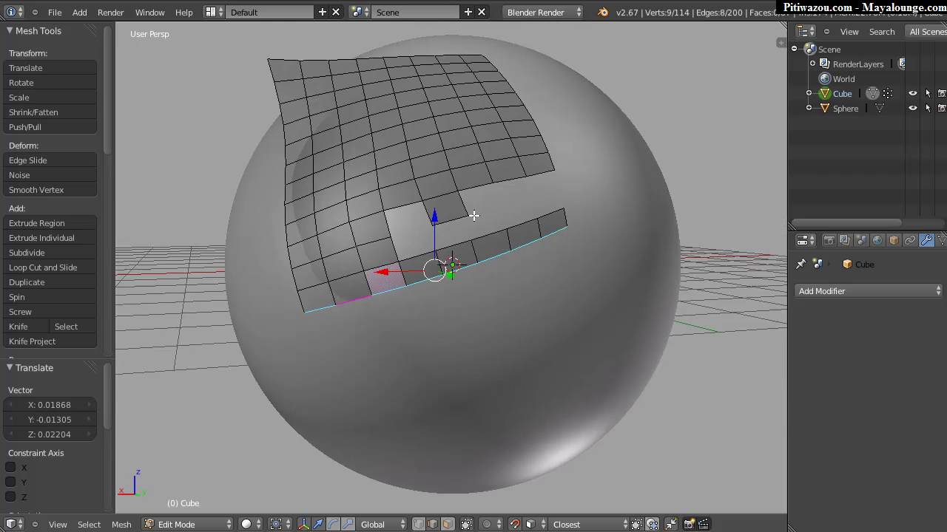
scroll(453, 192, "up", 1)
right_click(453, 179)
right_click(456, 223, "shift")
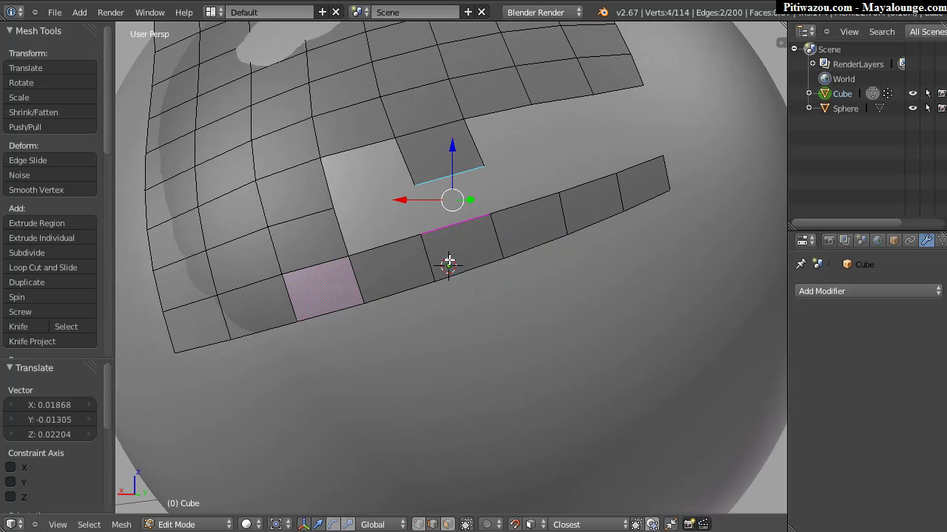
key("f")
middle_click_drag(448, 264, 475, 157)
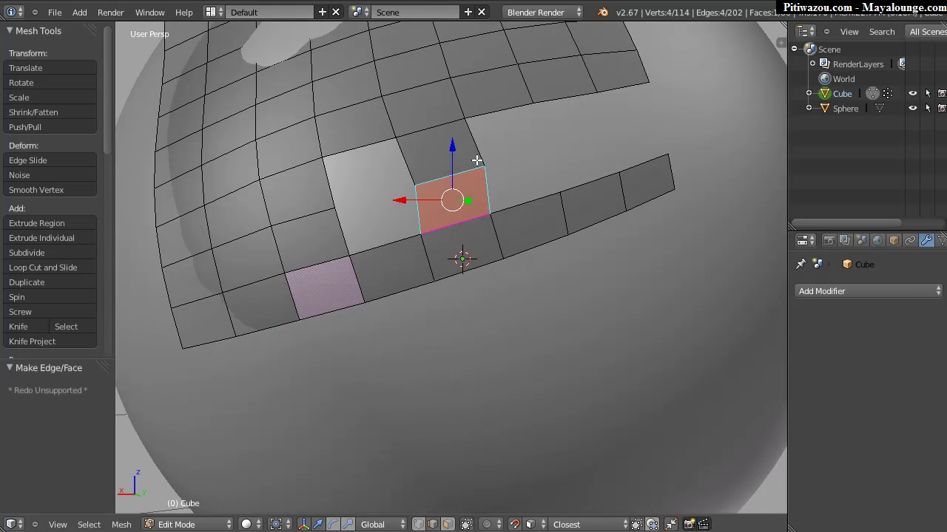
Cycle the grid through Object, Edit and Sculpt modes and return it to Object Mode
scroll(475, 157, "down", 6)
middle_click_drag(422, 239, 444, 221)
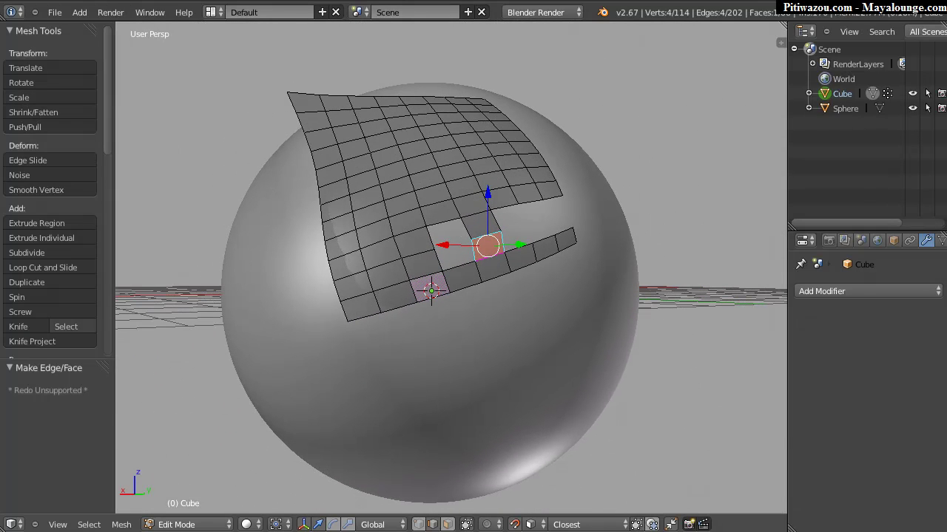
middle_click_drag(345, 267, 416, 218)
key("Tab")
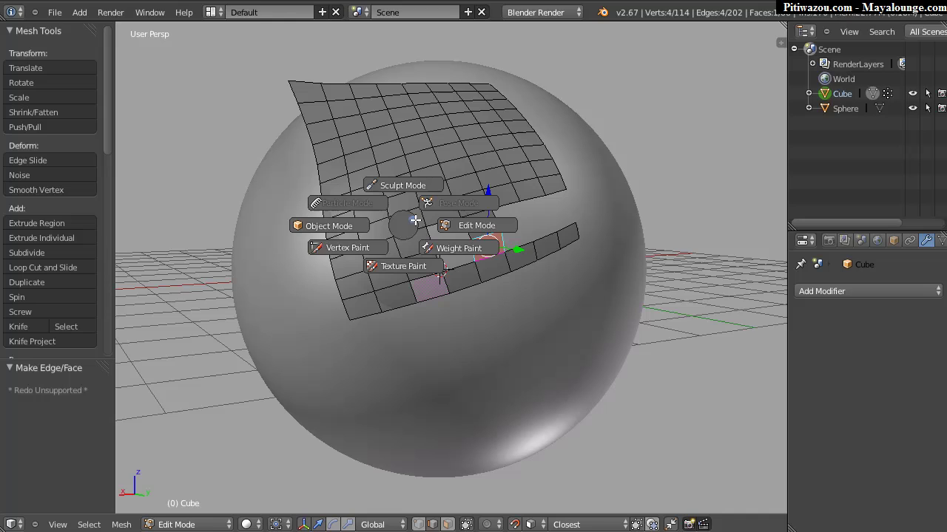
left_click(328, 224)
key("Tab")
left_click(445, 231)
key("Tab")
left_click(429, 192)
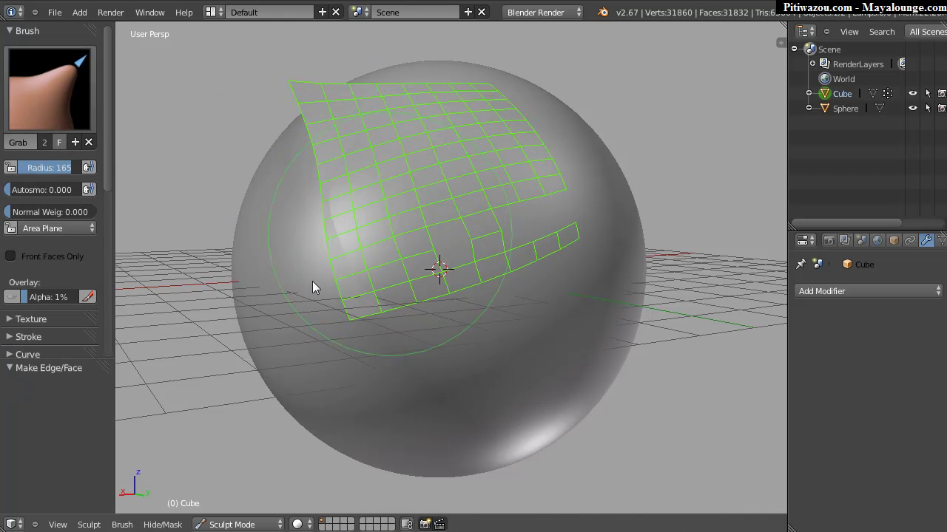
key("Tab")
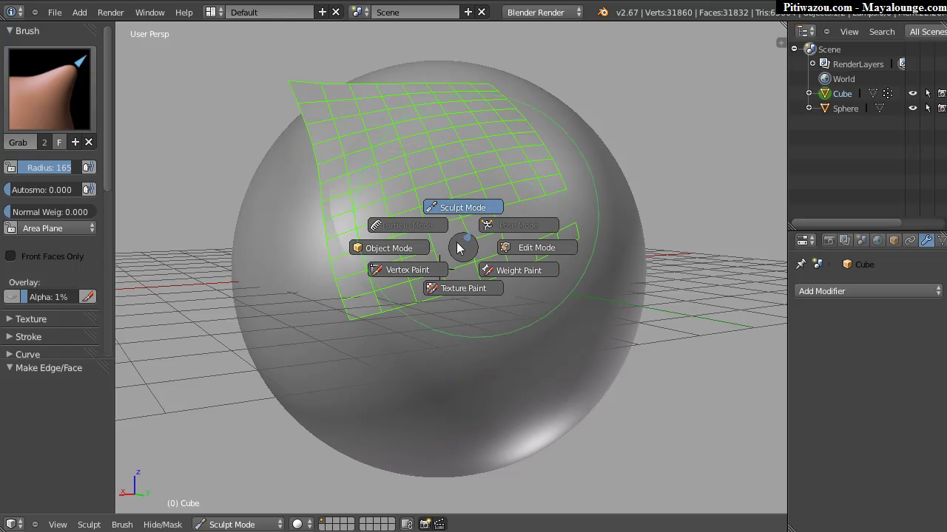
left_click(526, 181)
key("Tab")
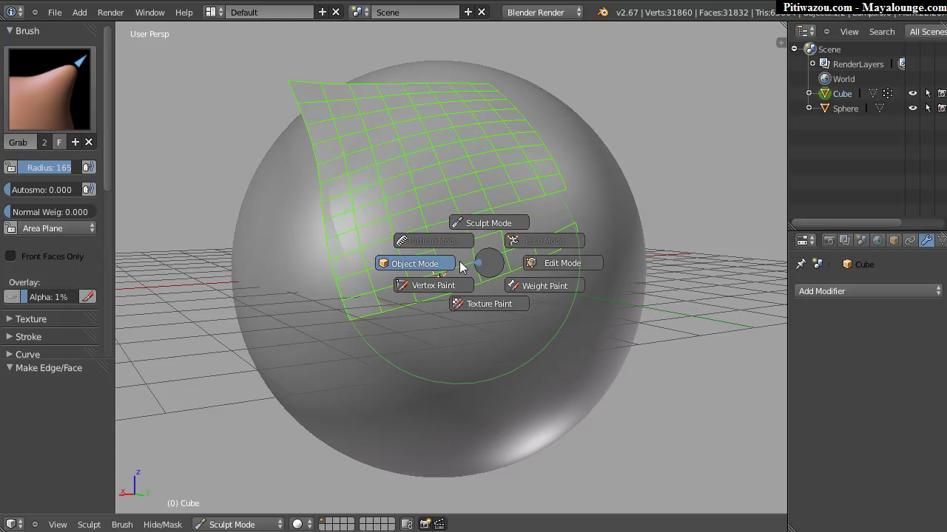
left_click(414, 263)
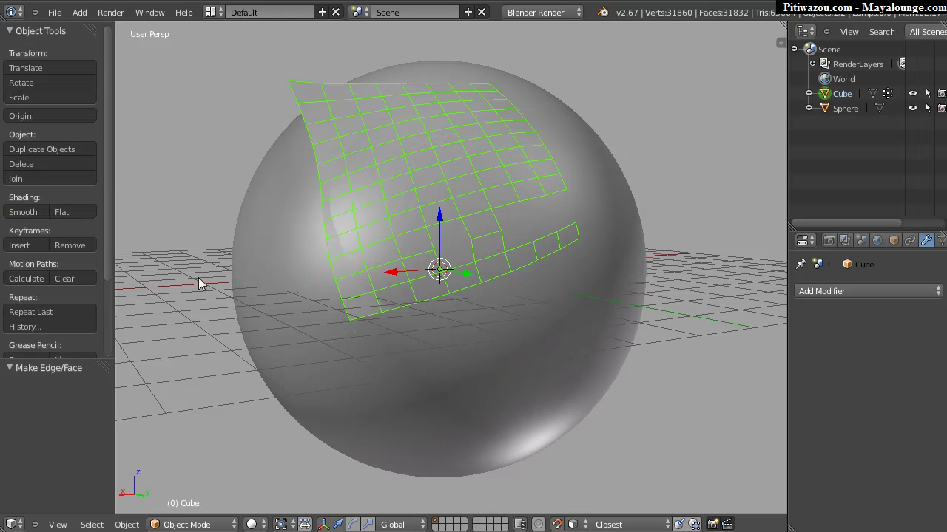
Cycle the viewpoint through the standard views, including top and right, and finish in the front orthographic view
key("q")
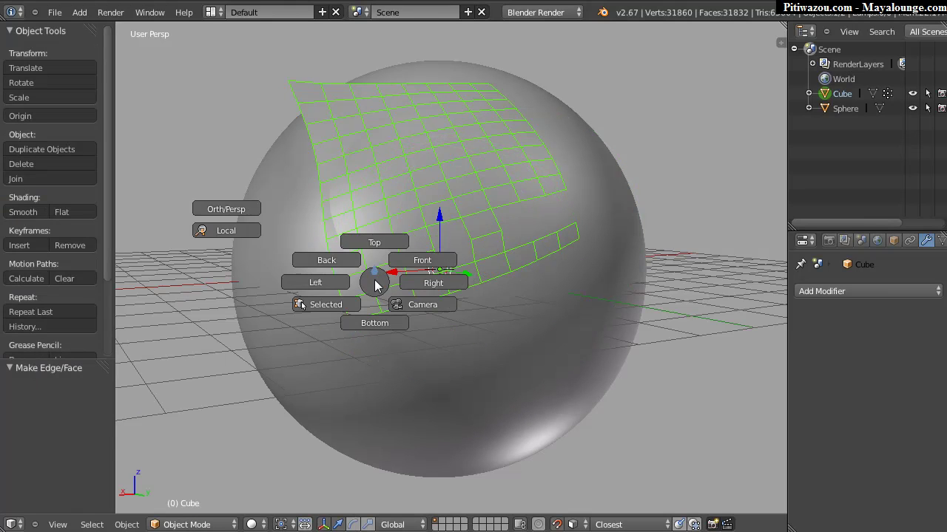
left_click(381, 241)
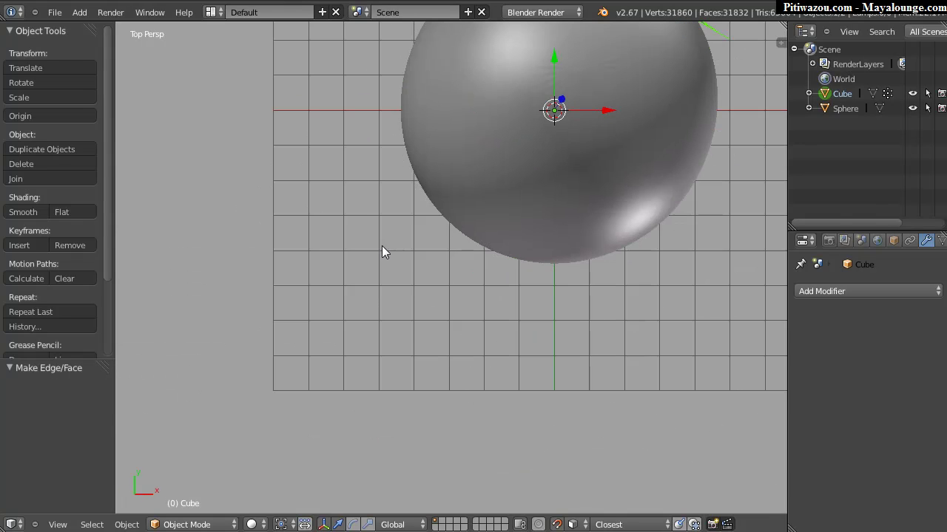
key("q")
left_click(338, 247)
key("q")
left_click(406, 242)
key("q")
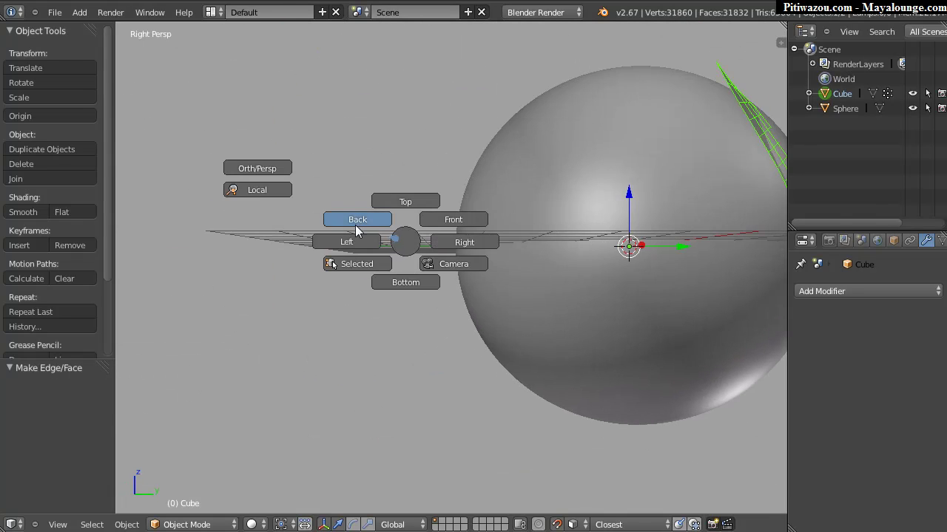
left_click(391, 230)
key("q")
left_click(453, 289)
key("q")
left_click(330, 249)
Isolate the grid in local view, toggle the isolation off and on, and inspect the grid from an angle
key("q")
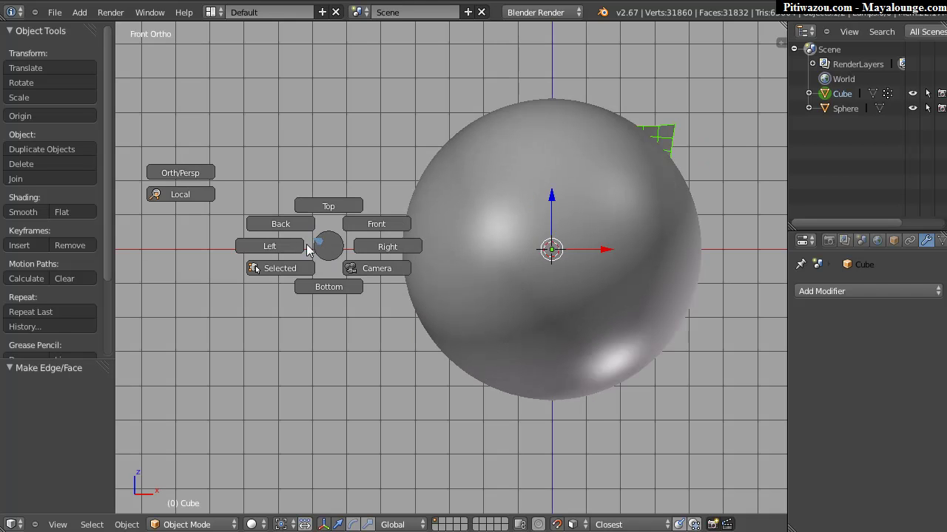
left_click(175, 201)
key("q")
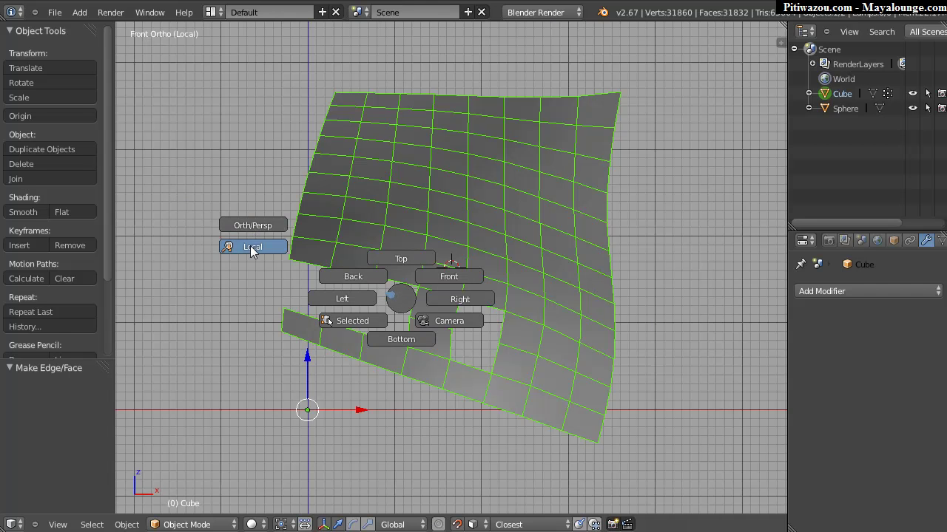
left_click(250, 224)
key("q")
left_click(153, 154)
key("q")
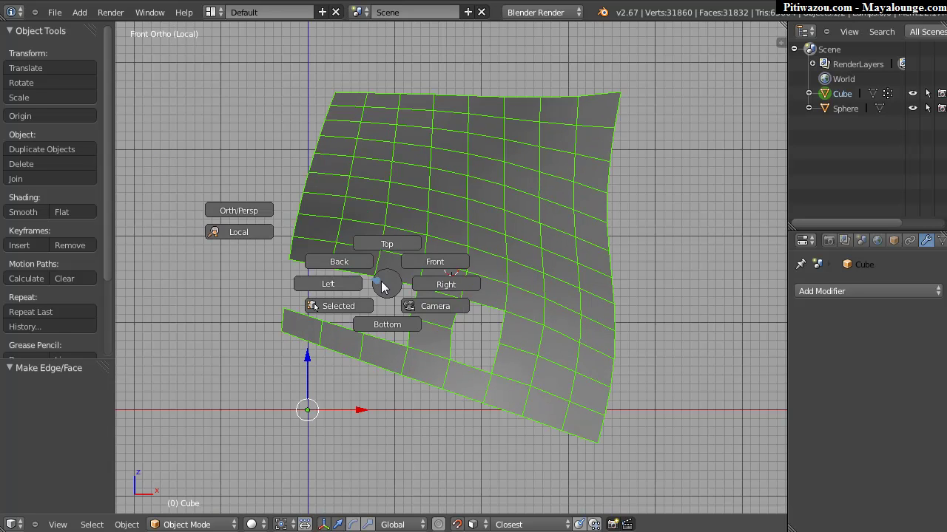
left_click(239, 233)
key("q")
left_click(152, 185)
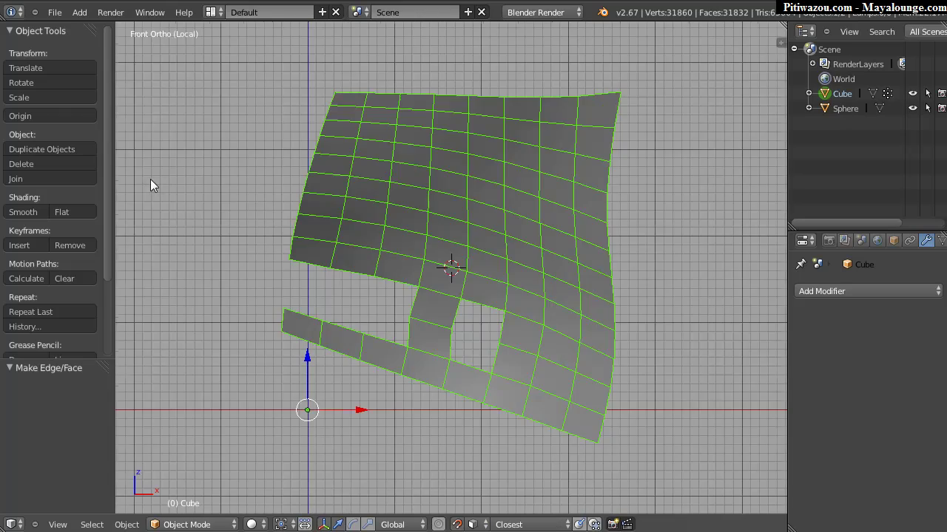
middle_click_drag(482, 222, 446, 249)
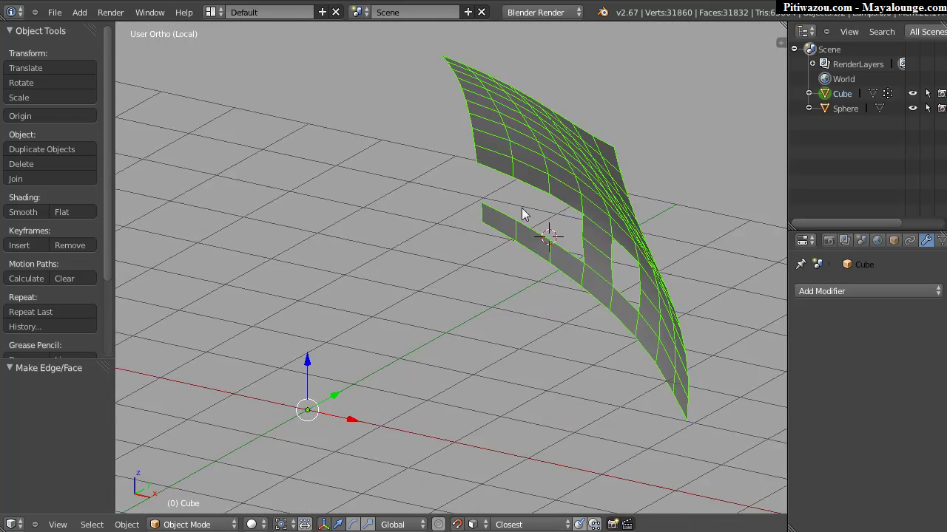
scroll(398, 264, "down", 5)
middle_click_drag(328, 220, 367, 242)
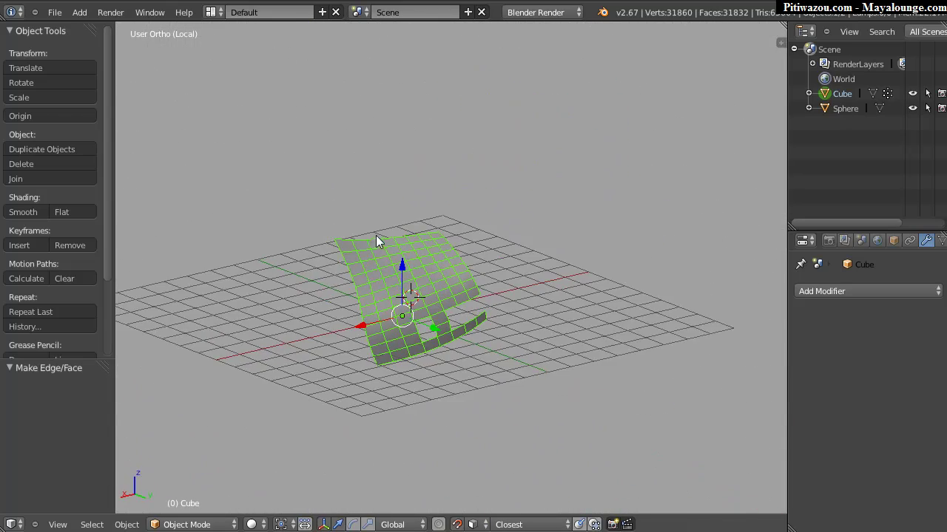
Leave local view, isolate the grid once more, and return to the full scene with the sphere
key("q")
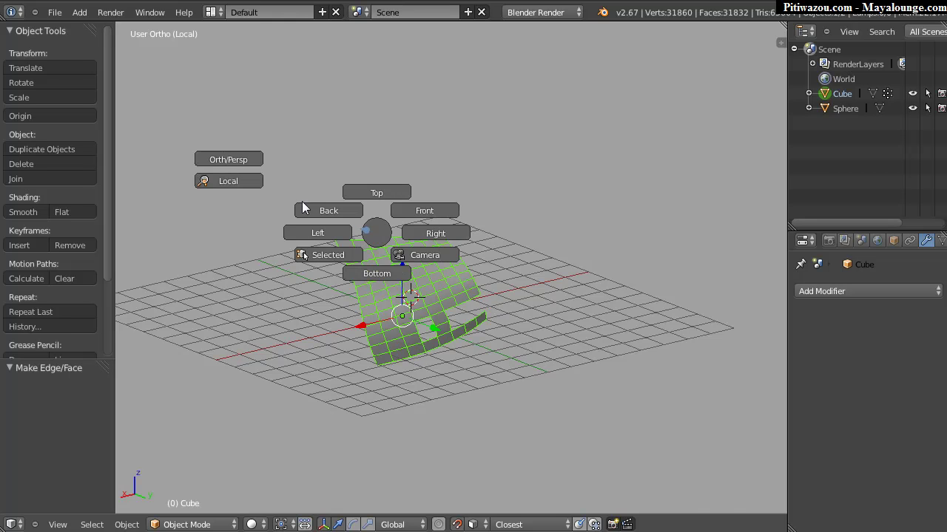
left_click(239, 180)
mouse_move(477, 231)
middle_mouse_down()
mouse_move(276, 233)
mouse_move(207, 265)
mouse_move(484, 236)
mouse_move(472, 225)
middle_mouse_up()
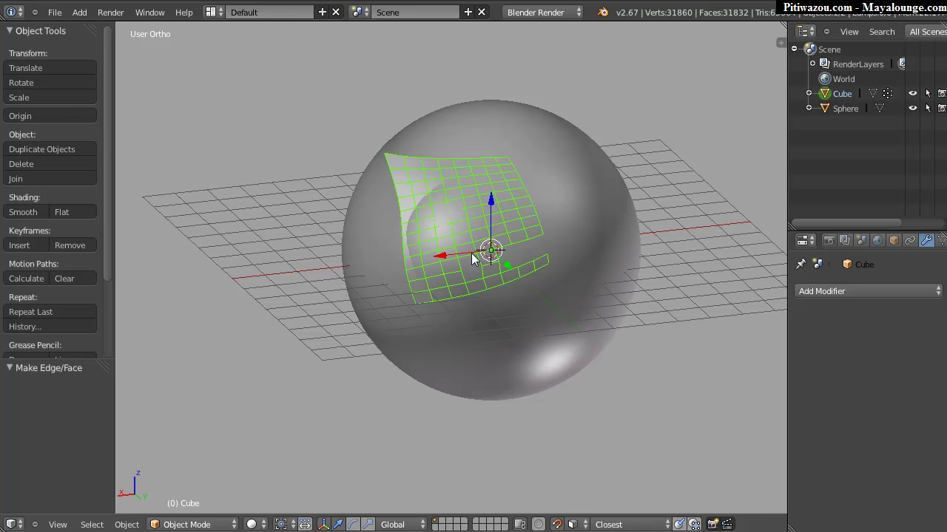
key("q")
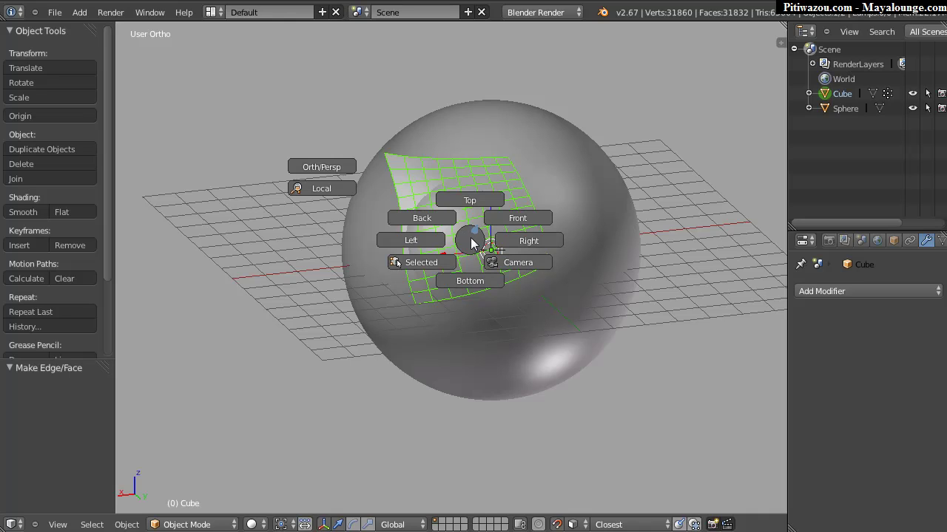
left_click(324, 194)
mouse_move(378, 227)
middle_mouse_down()
mouse_move(334, 213)
mouse_move(389, 216)
middle_mouse_up()
key("q")
left_click(251, 183)
middle_click_drag(471, 229, 462, 225)
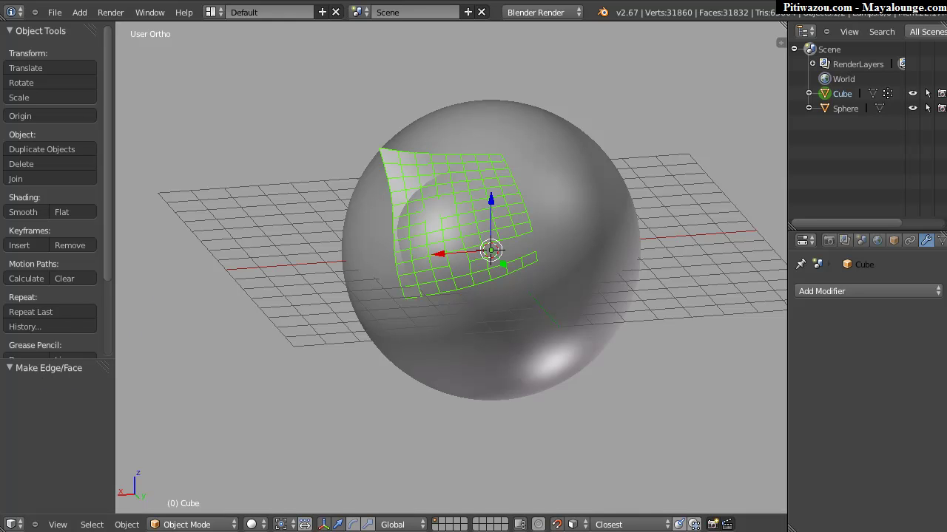
Bring up the manipulator type choices and dismiss them without picking one
key("ctrl+space")
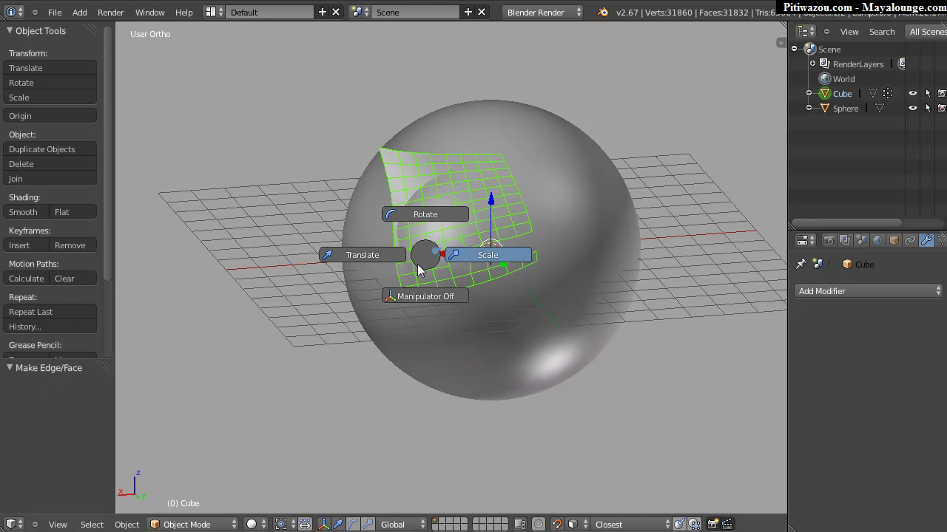
key("Escape")
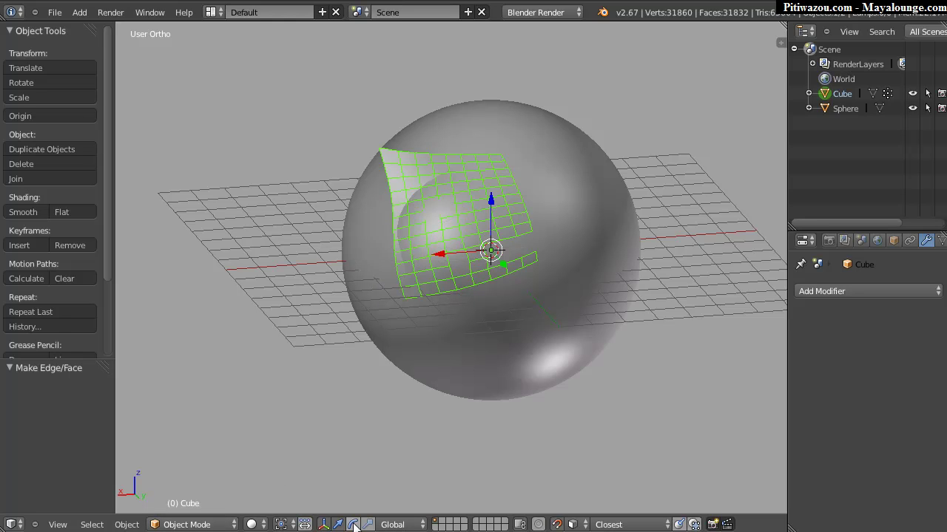
Hide the transform manipulator and show it again while viewing the grid from an angle
left_click(324, 525)
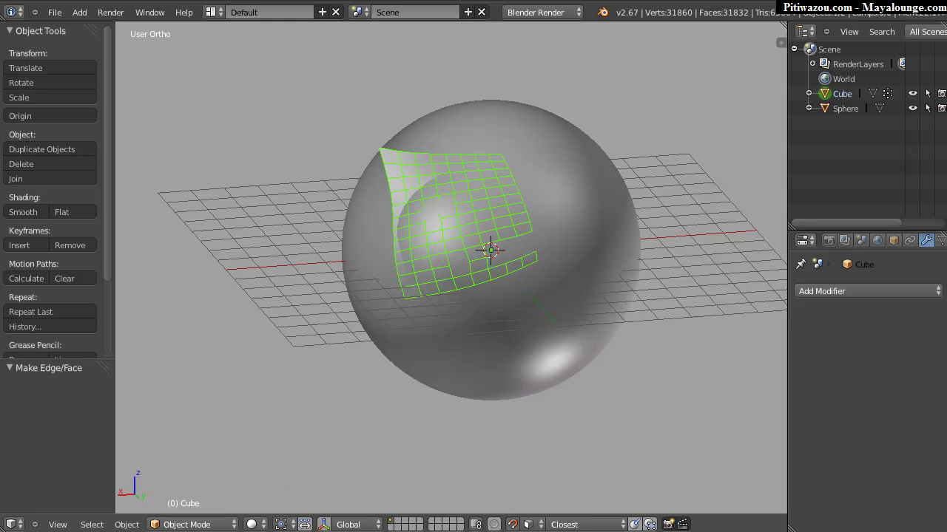
left_click(324, 524)
middle_click_drag(404, 252, 485, 246)
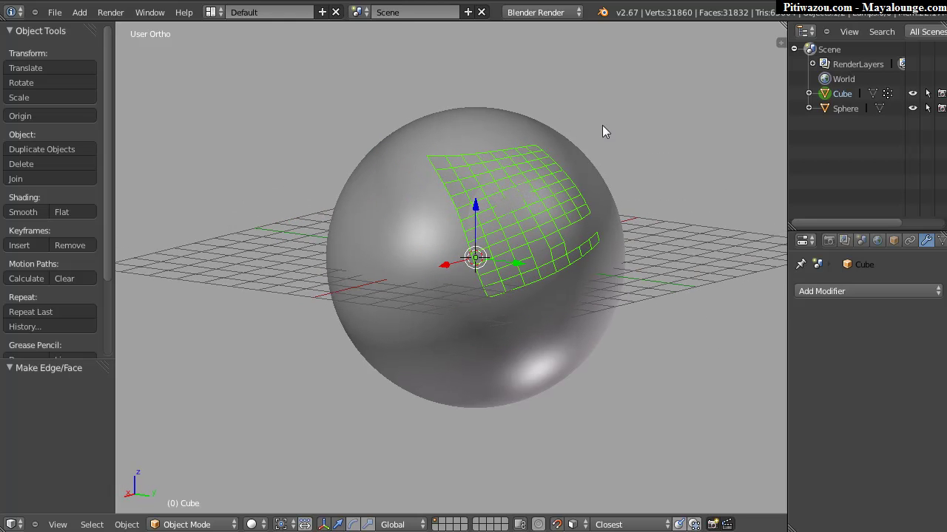
left_click_drag(499, 274, 540, 288)
key("z")
key("y")
middle_click_drag(555, 256, 438, 261)
scroll(475, 233, "up", 3)
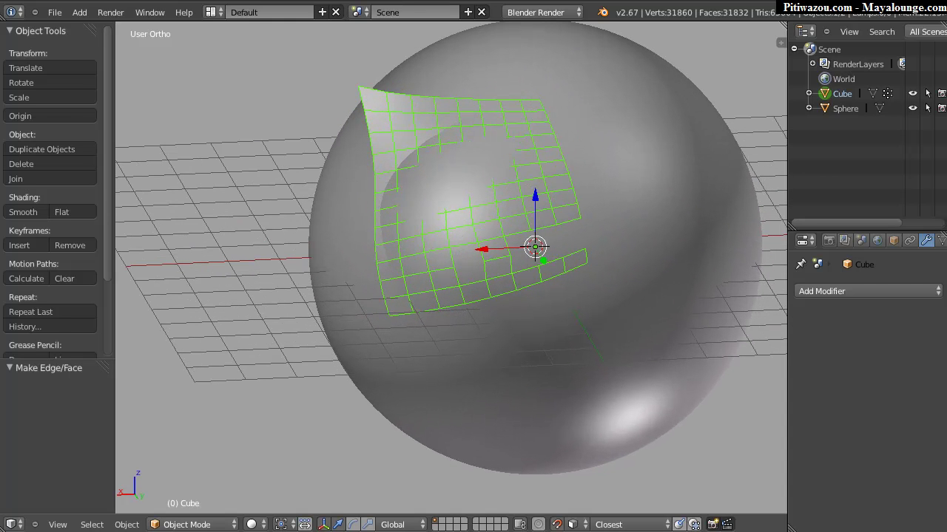
Review the enabled add-ons in the user preferences, read the details of Mesh: F2, and close the preferences
key("ctrl+alt+u")
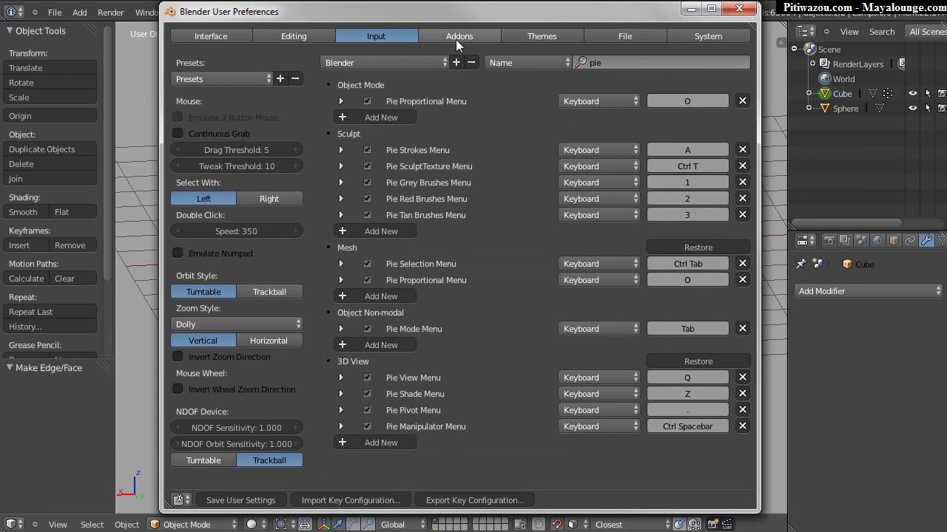
left_click(452, 36)
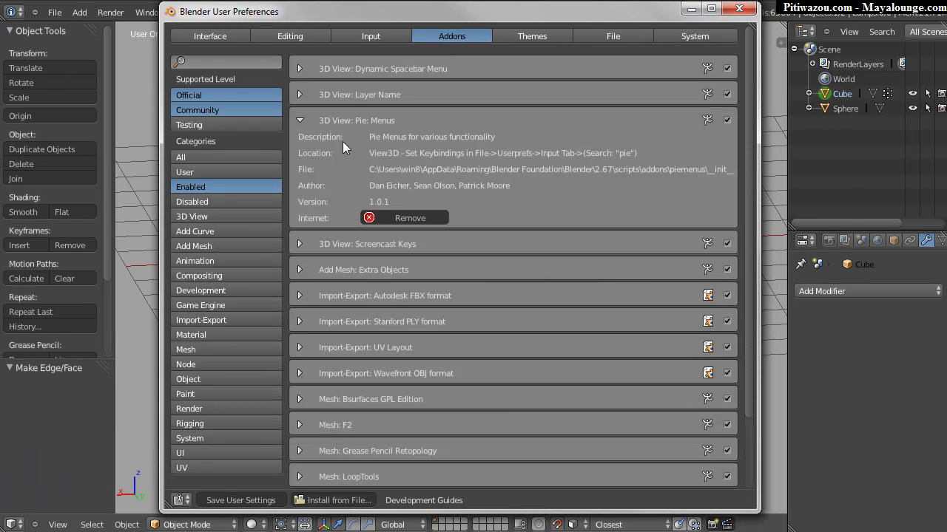
left_click(300, 120)
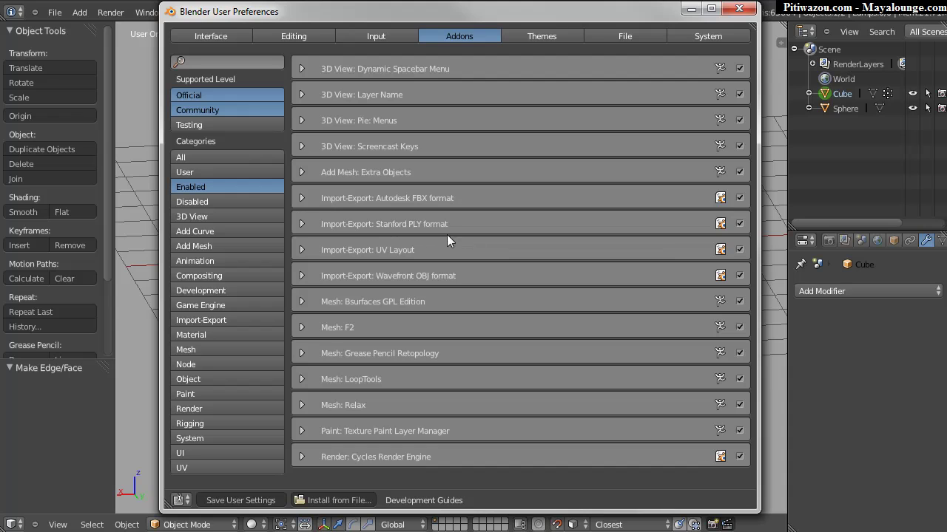
left_click(299, 327)
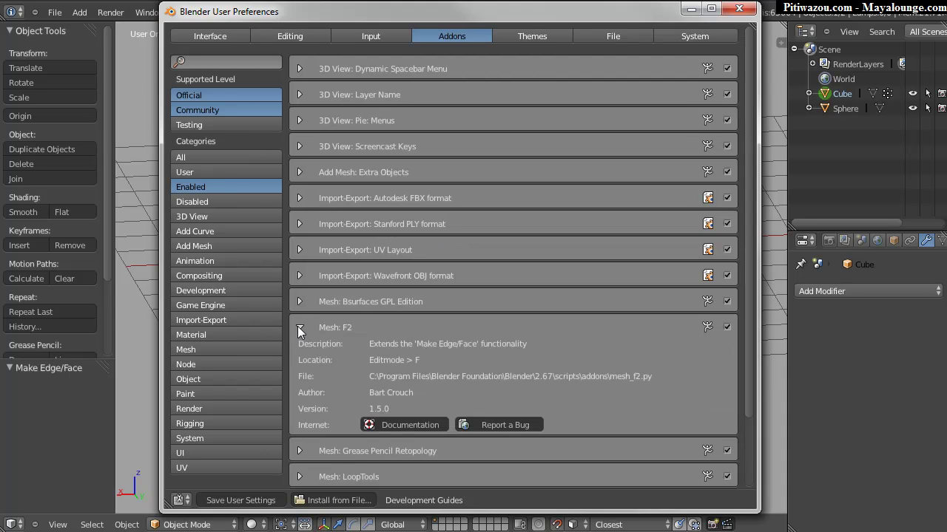
left_click(299, 328)
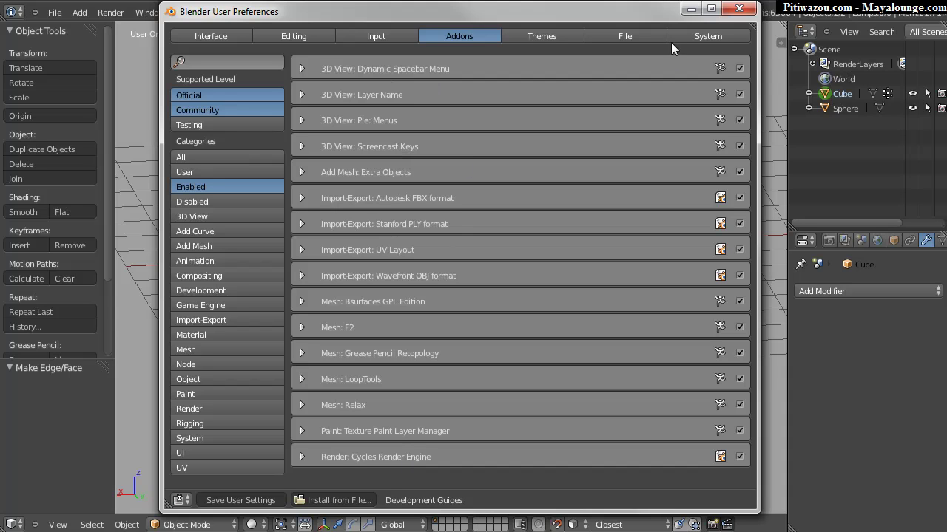
left_click(739, 8)
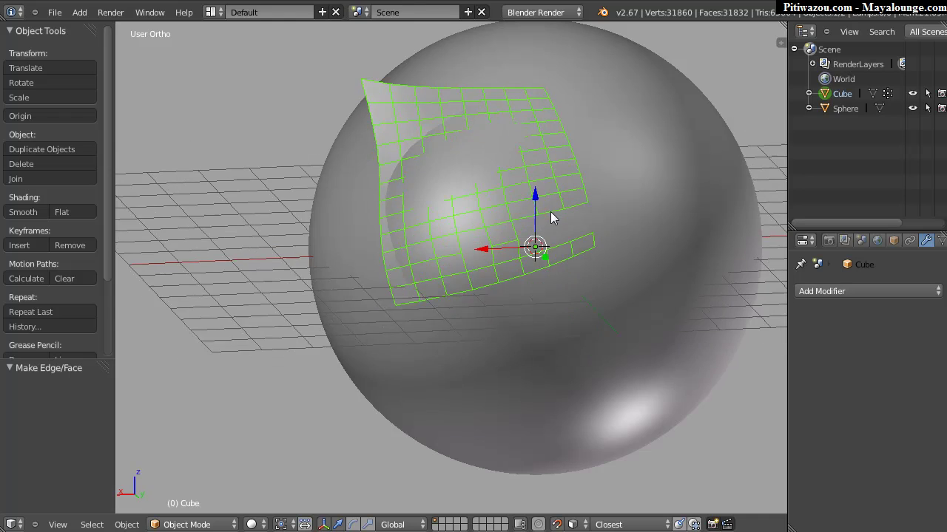
Enter Edit Mode on the grid and switch to vertex selection near the open gap at its lower edge
scroll(553, 211, "up", 4)
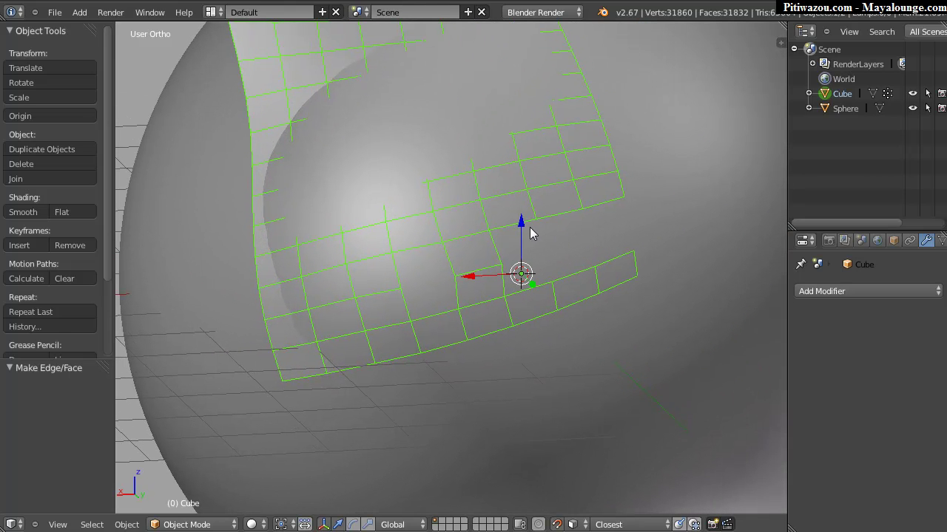
key("Tab")
left_click(524, 235)
key("Tab")
left_click(626, 232)
scroll(541, 189, "up", 3)
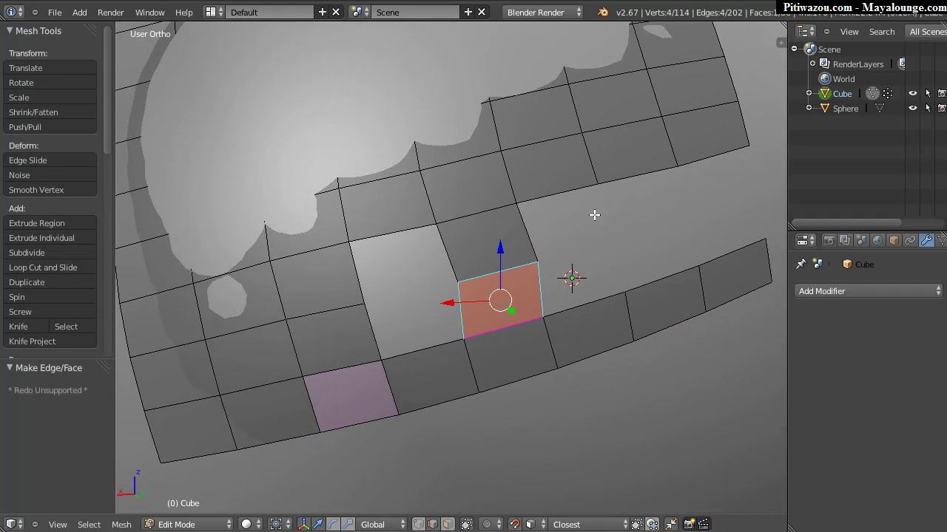
middle_click_drag(594, 214, 495, 210, "shift")
scroll(503, 208, "up", 2)
key("ctrl+Tab")
left_click(433, 207)
Fill three faces along the upper side of the gap from its inner corner vertex and reposition the free vertices
right_click(455, 197)
middle_click_drag(596, 264, 438, 214)
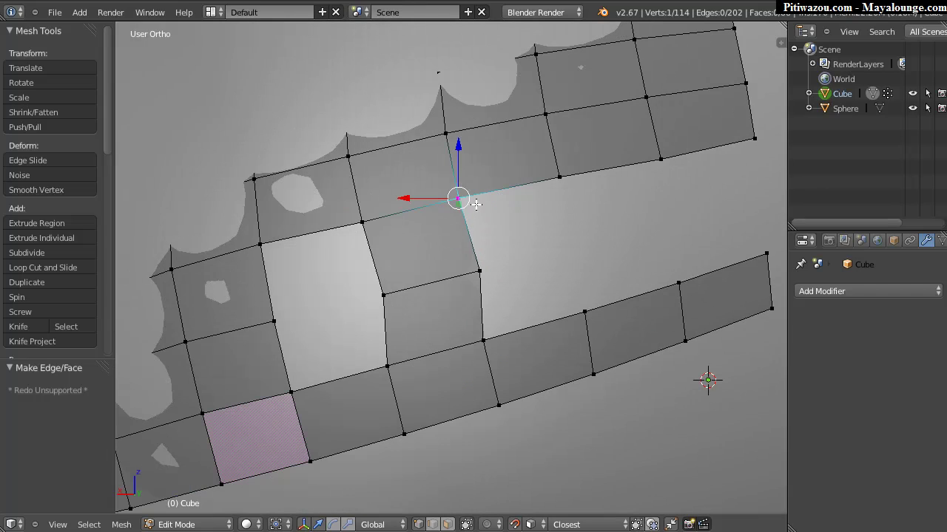
right_click(576, 249, "ctrl")
key("f")
key("f")
mouse_move(582, 249)
right_mouse_down()
mouse_move(581, 241)
mouse_move(574, 251)
right_mouse_up()
right_click_drag(686, 232, 682, 227)
right_click_drag(773, 213, 764, 212)
middle_click_drag(490, 249, 592, 238)
right_click_drag(484, 275, 477, 279)
right_click_drag(395, 301, 376, 305)
Switch to a mixed selection mode that includes vertices and faces, and fill the lower half of the interior hole
middle_click_drag(361, 283, 402, 279)
mouse_move(350, 302)
middle_mouse_down("shift")
mouse_move(426, 274)
mouse_move(353, 313)
middle_mouse_up("shift")
key("ctrl+Tab")
left_click(452, 285)
right_click(361, 333, "ctrl")
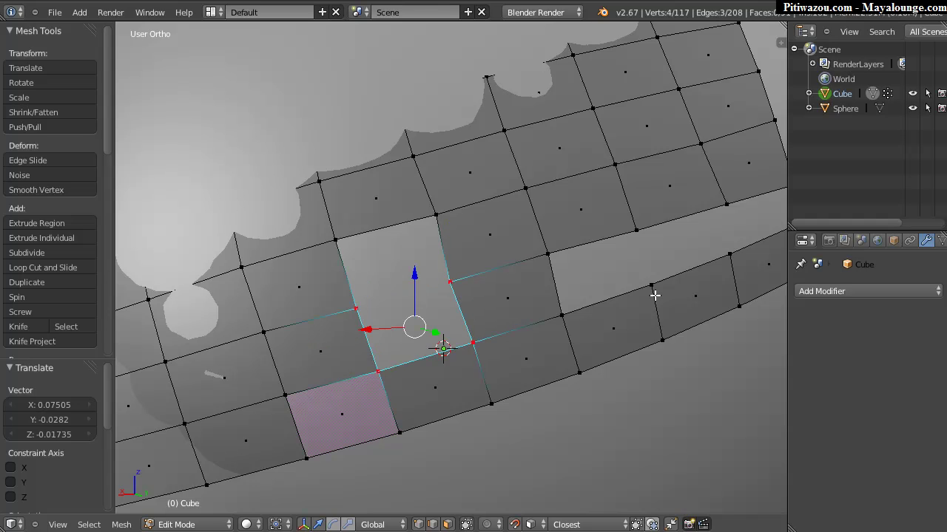
key("f")
Return to Object Mode and add a Shrinkwrap modifier to the grid with Sphere as its target
middle_click_drag(526, 300, 439, 222)
scroll(476, 254, "down", 3)
key("ctrl+Tab")
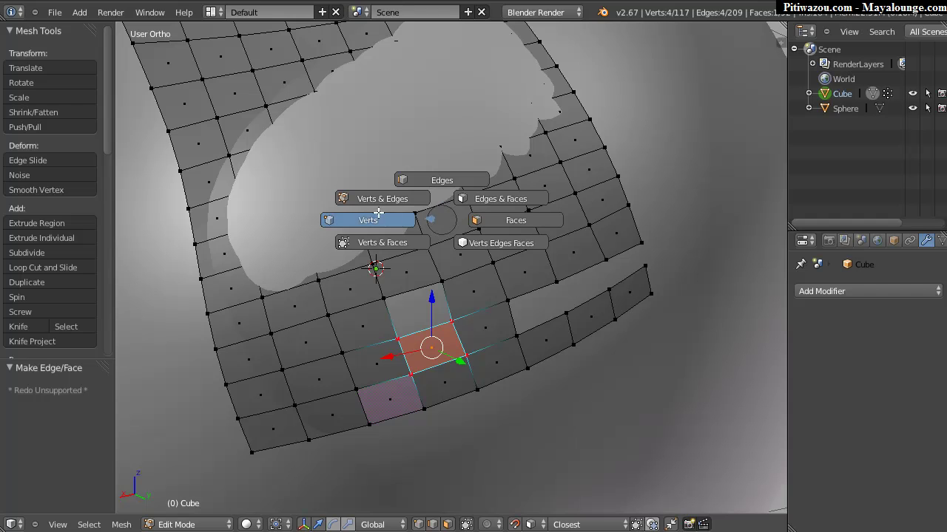
key("Tab")
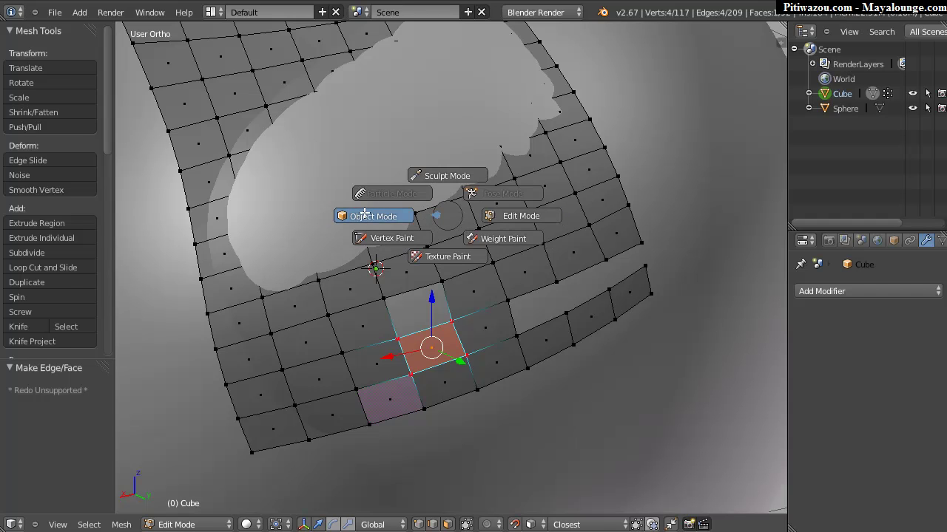
middle_click_drag(441, 232, 573, 211)
left_click(870, 289)
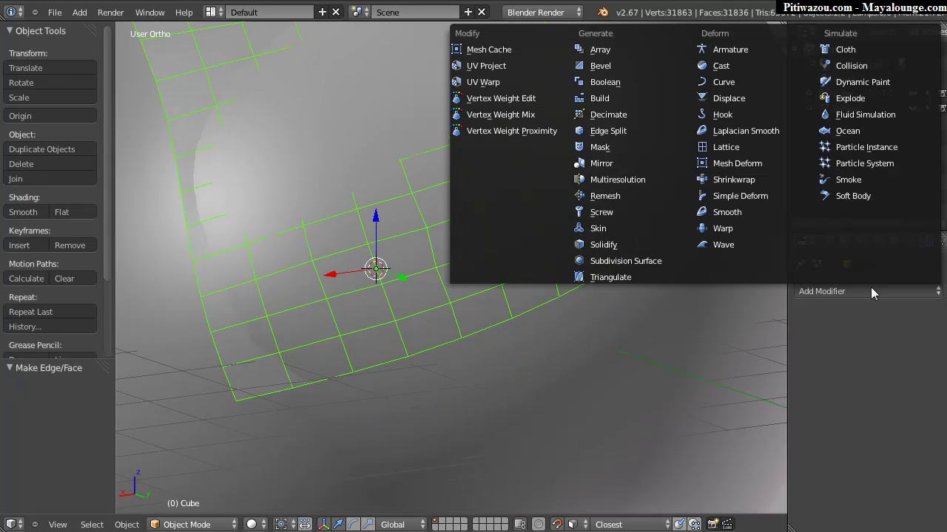
left_click(734, 180)
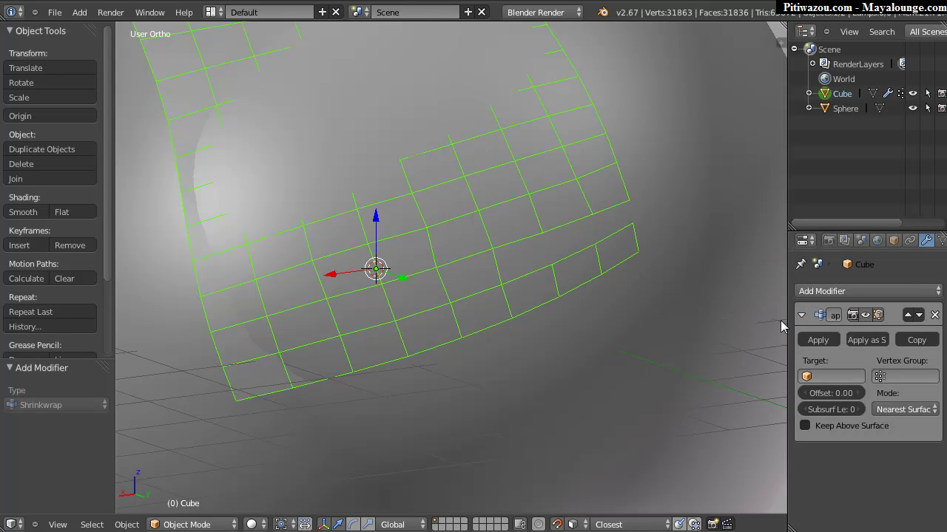
left_click(827, 382)
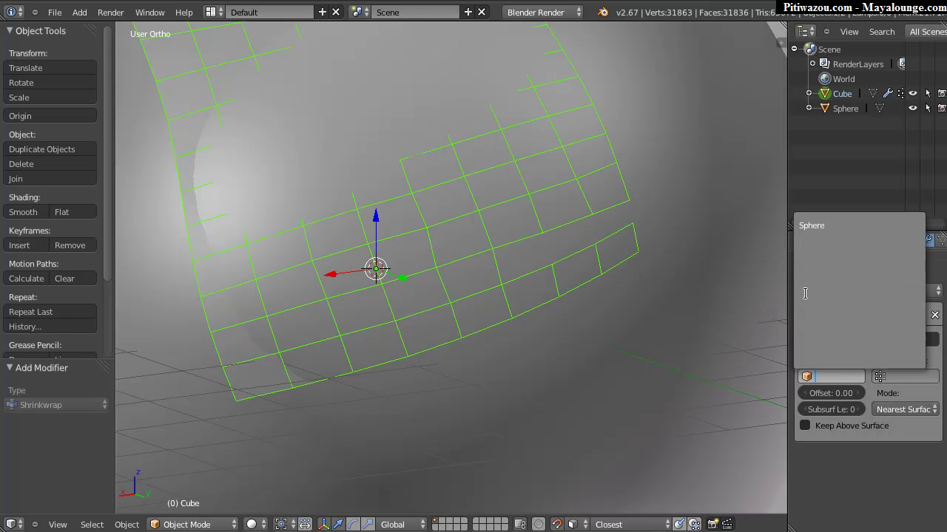
left_click(808, 228)
scroll(429, 192, "down", 3)
middle_click_drag(428, 216, 402, 199)
scroll(431, 190, "up", 1)
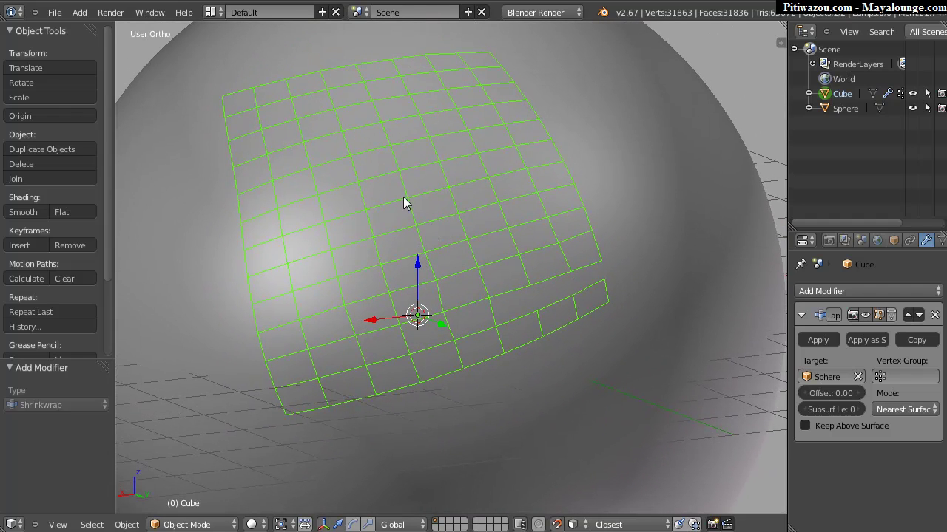
key("ctrl+Tab")
key("Tab")
key("Escape")
key("ctrl+Tab")
key("ctrl+Tab")
key("ctrl+Tab")
Enter Edit Mode on the grid and switch to face selection
key("Tab")
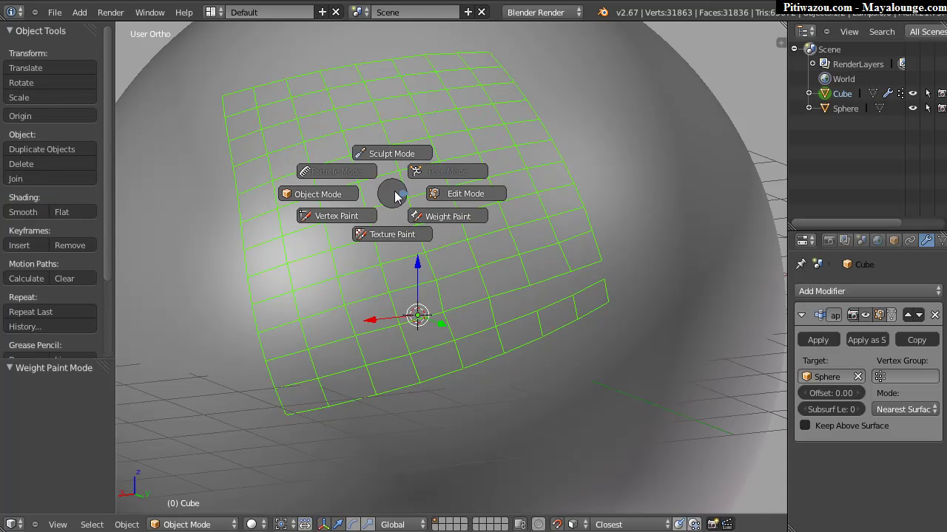
left_click(454, 193)
key("ctrl+Tab")
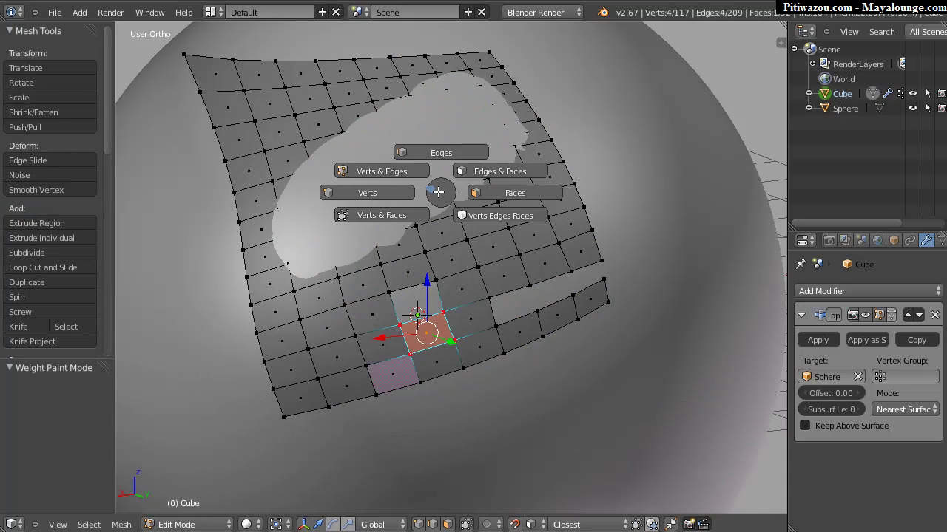
left_click(516, 194)
middle_click_drag(454, 111, 442, 183)
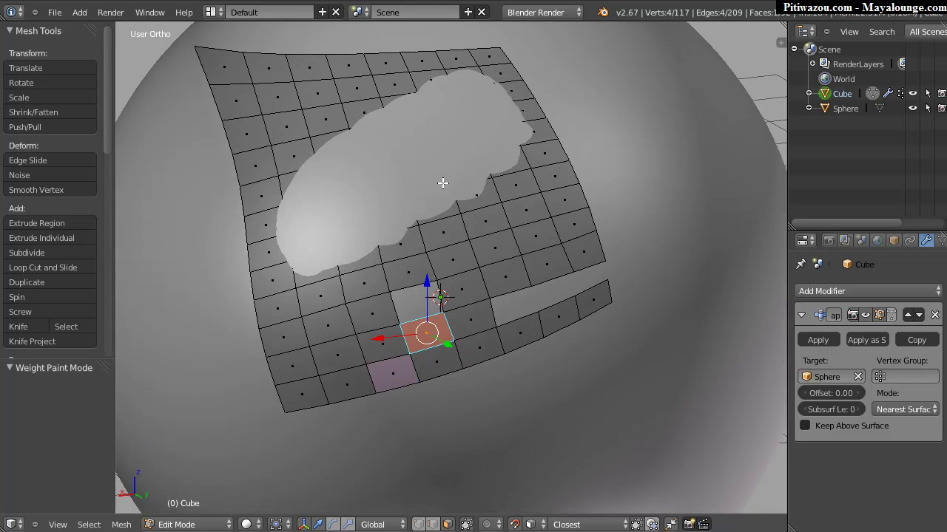
Return to Object Mode and apply the Shrinkwrap modifier
key("Tab")
left_click(603, 252)
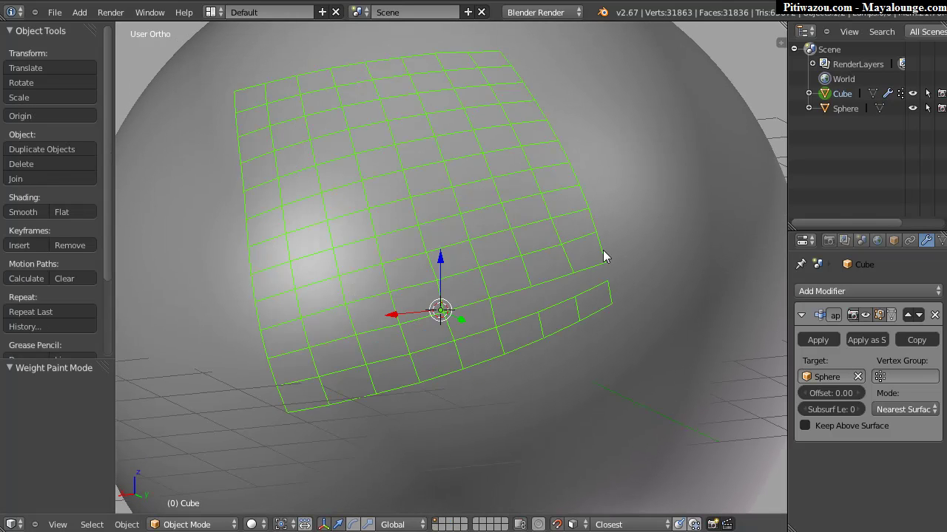
left_click(828, 340)
key("ctrl+Tab")
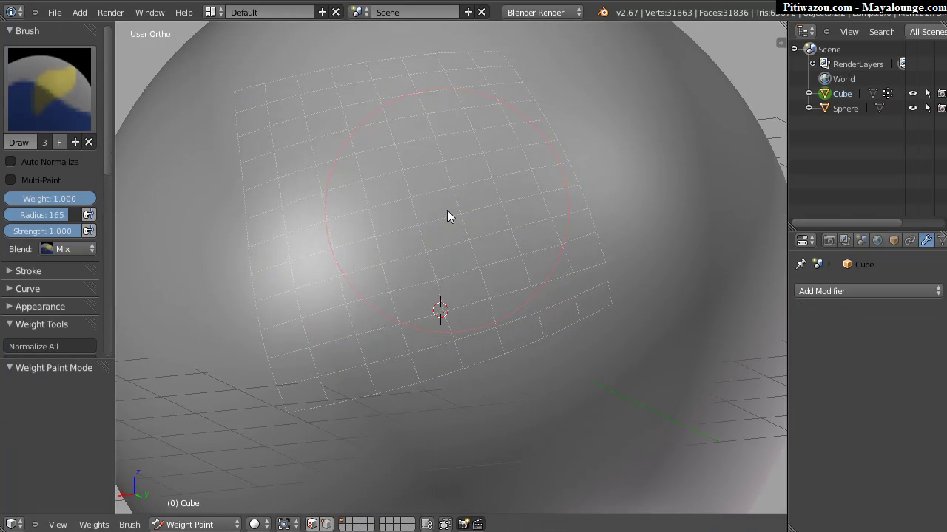
key("Tab")
left_click(373, 213)
key("ctrl+Tab")
key("ctrl+Tab")
Enter Edit Mode, circle-select the column of faces above the interior hole, and delete those faces
key("Tab")
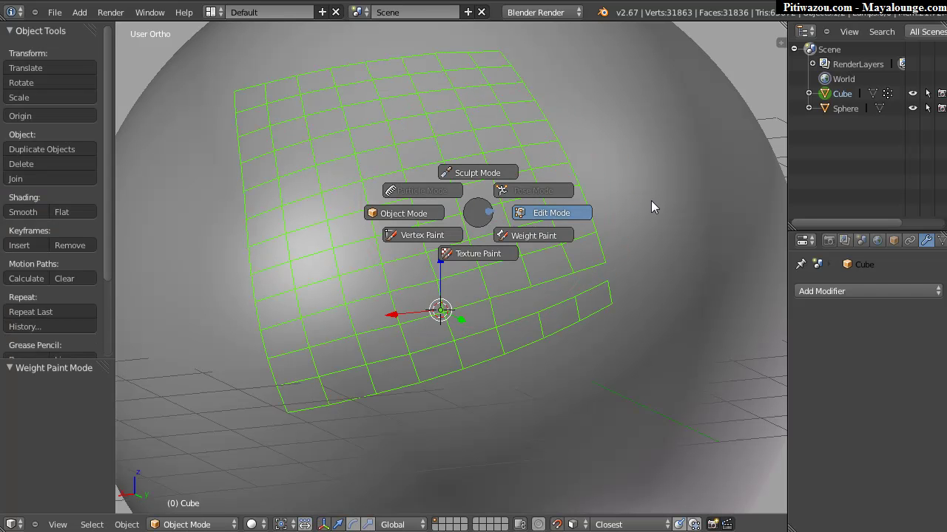
left_click(540, 214)
middle_click_drag(385, 205, 397, 187)
key("c")
left_click_drag(355, 99, 402, 345)
middle_click_drag(361, 397, 444, 399)
key("Escape")
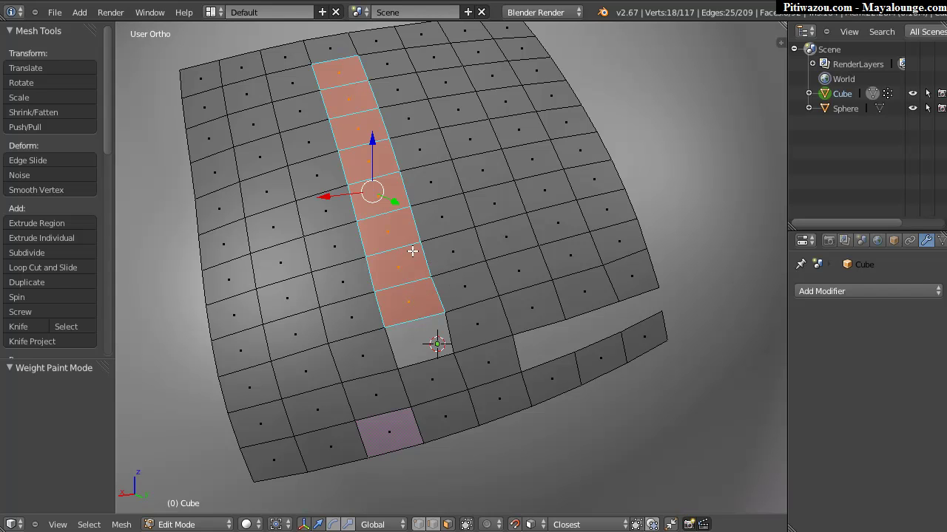
key("x")
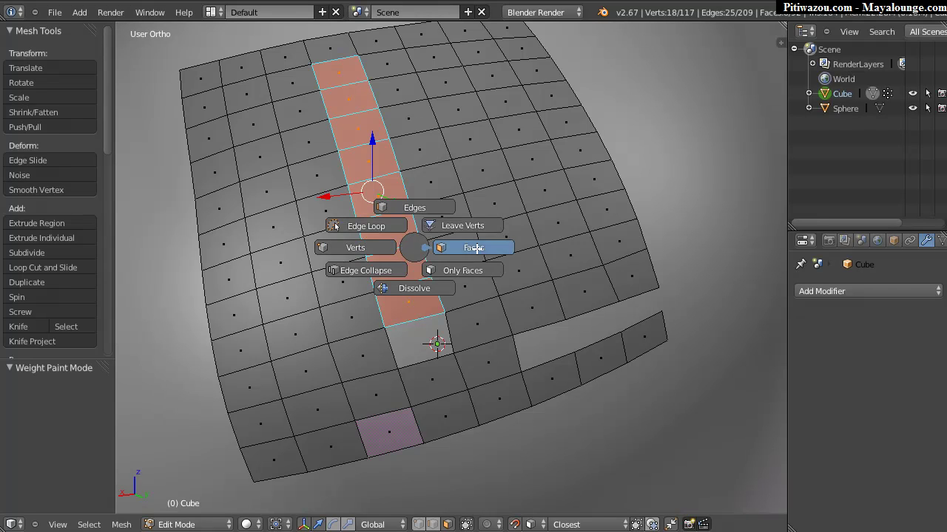
left_click(426, 247)
key("x")
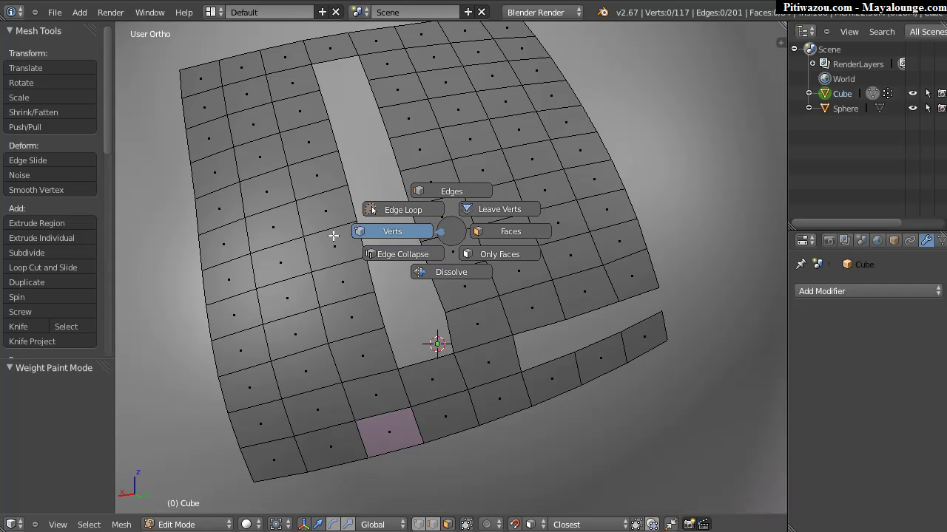
key("Escape")
middle_click_drag(330, 204, 388, 200)
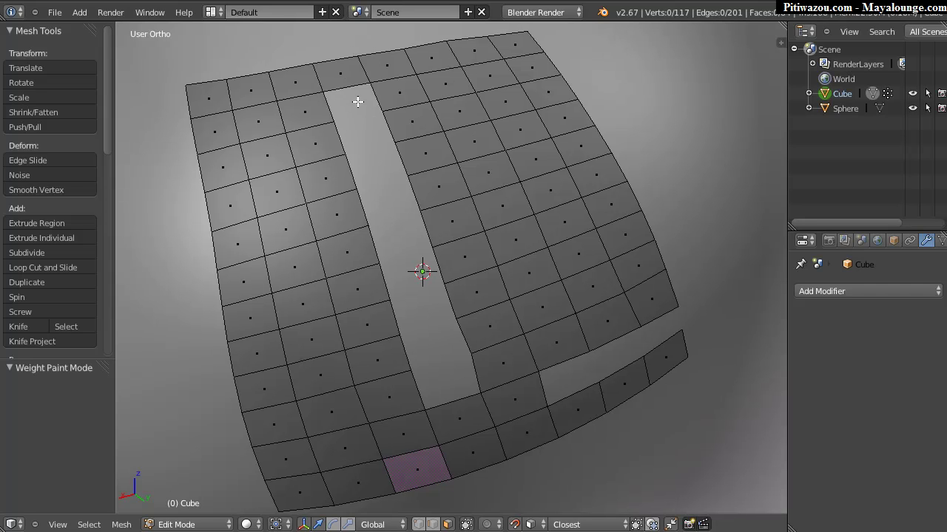
Switch to edge selection and fill the open column face by face, starting from its upper edge
key("ctrl+Tab")
left_click(360, 62)
right_click(343, 92)
key("f")
key("f")
key("f")
key("f")
key("f")
key("f")
key("f")
key("f")
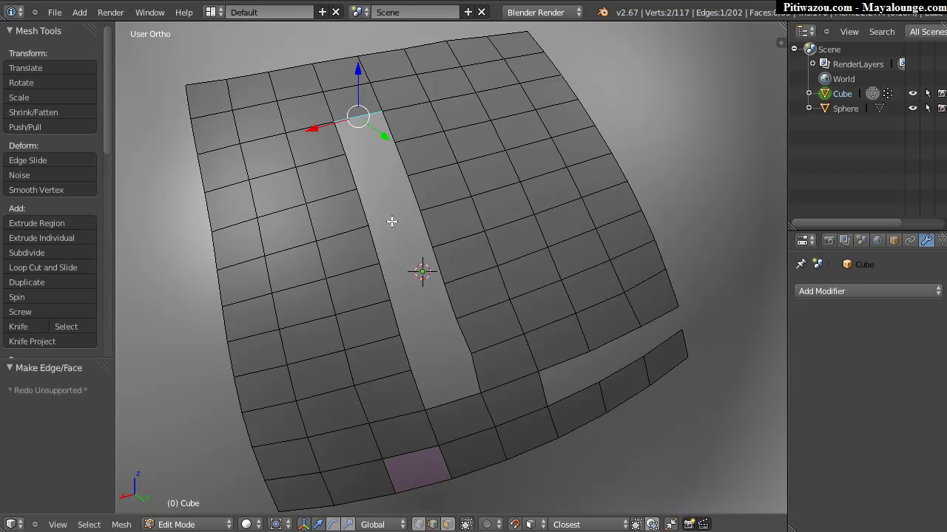
Fill the three missing faces of the gap at the grid's lower side, starting from its inner edge
right_click(543, 379)
key("f")
key("f")
key("f")
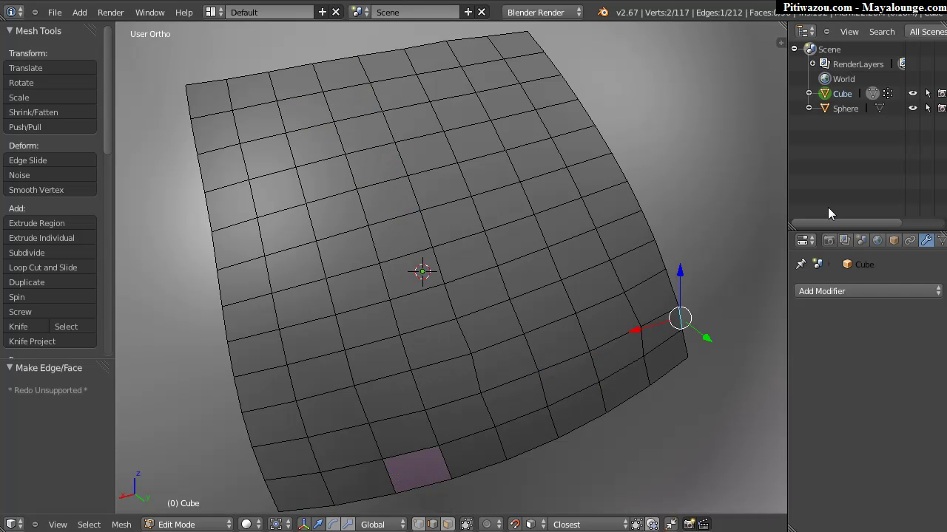
Undo the fills in the lower gap and in the column, back to the open holes
middle_click_drag(558, 280, 443, 183)
key("ctrl+z")
key("ctrl+z")
key("ctrl+z")
key("ctrl+z")
key("ctrl+z")
key("ctrl+z")
key("ctrl+z")
key("ctrl+z")
key("ctrl+z")
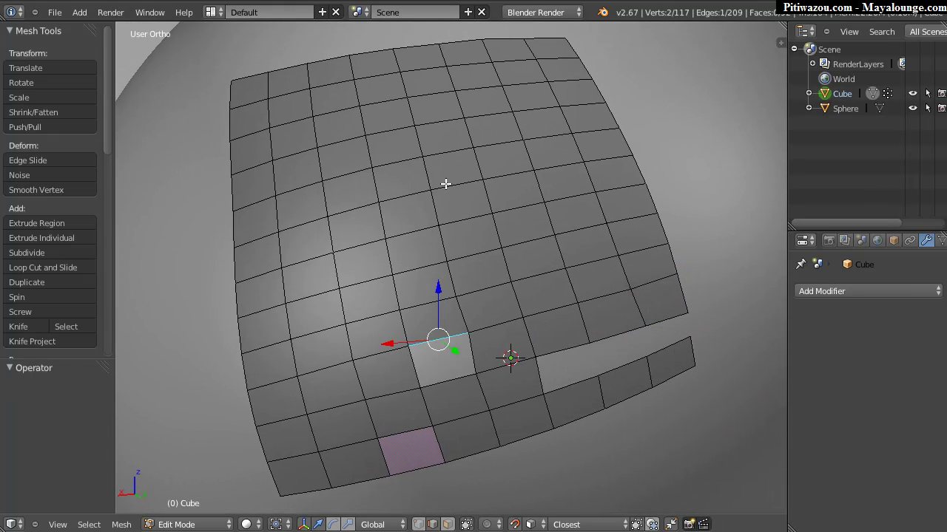
key("ctrl+z")
key("ctrl+z")
key("ctrl+z")
key("ctrl+z")
key("ctrl+z")
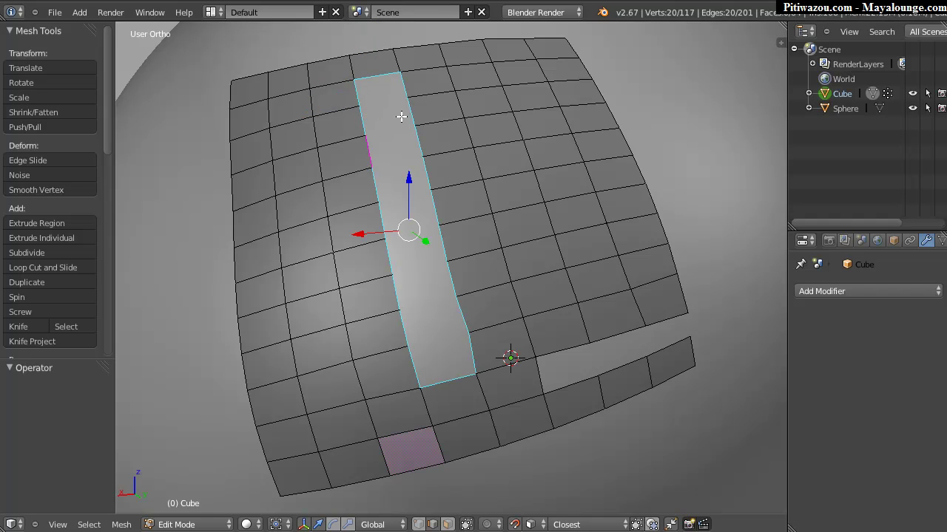
Try to bridge the selected border edges around the open column with LoopTools Bridge
key("w")
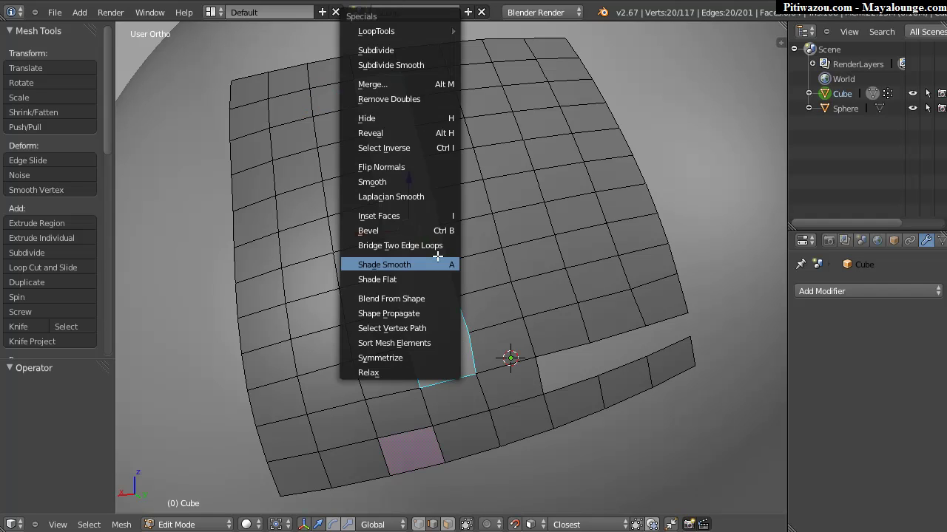
mouse_move(419, 31)
left_click(498, 31)
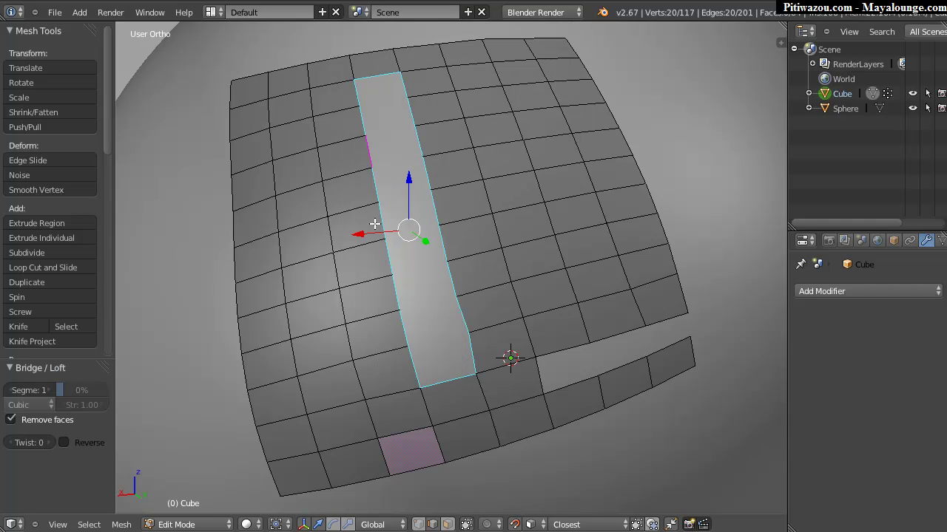
Take the lower end edge out of the column border selection and try LoopTools Bridge again
right_click(443, 383, "shift")
key("w")
mouse_move(455, 179)
left_click(524, 184)
Select only the edges along the two long sides of the open column and try to join them with LoopTools Bridge
middle_click_drag(438, 230, 446, 177)
right_click(415, 83)
right_click(415, 117, "shift")
right_click(422, 147, "shift")
right_click(429, 177, "shift")
right_click(434, 208, "shift")
right_click(441, 239, "shift")
right_click(448, 276, "shift")
right_click(456, 306, "shift")
right_click(465, 343, "shift")
right_click(409, 364, "shift")
right_click(398, 319, "shift")
right_click(390, 290, "shift")
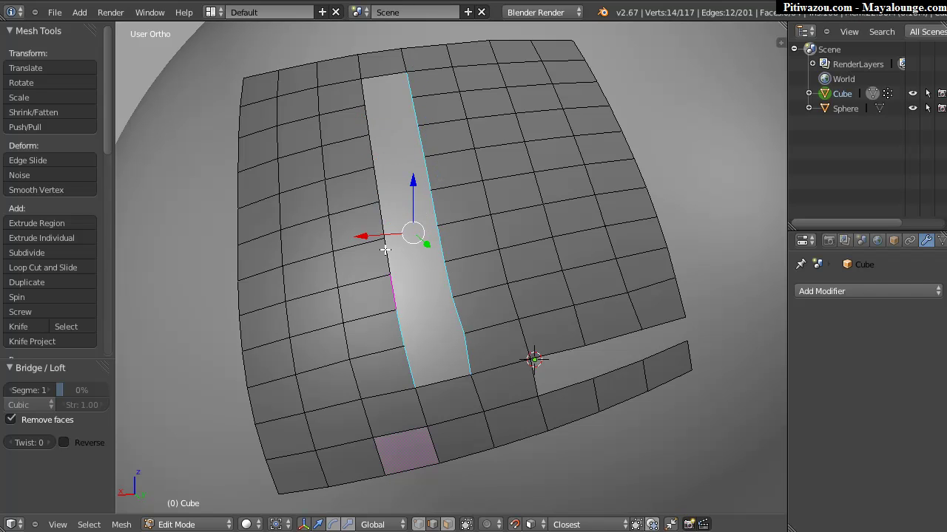
right_click(377, 184, "shift")
right_click(369, 148, "shift")
right_click(364, 87, "shift")
key("w")
mouse_move(424, 177)
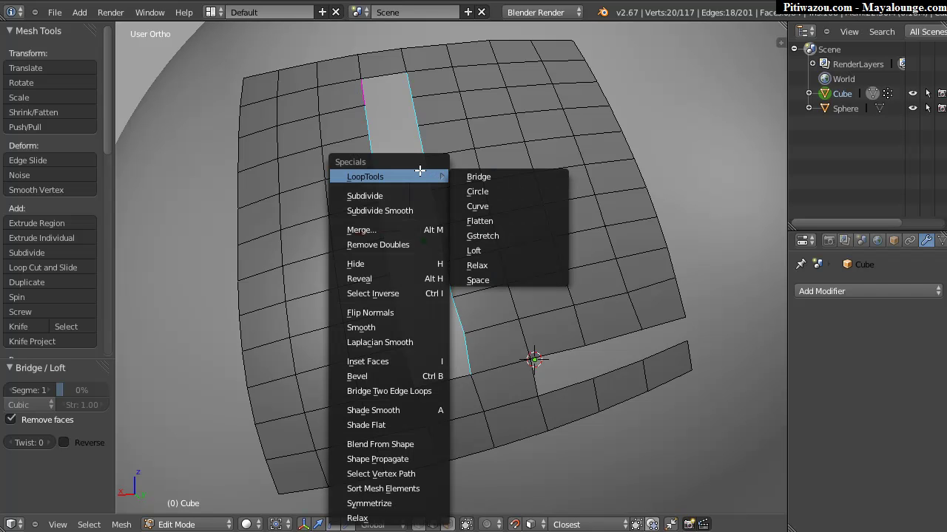
left_click(494, 175)
Fill the open column face by face, starting from its upper end edge
middle_click_drag(454, 178, 431, 93)
right_click(383, 72)
key("f")
key("f")
key("f")
key("f")
key("f")
key("f")
key("f")
key("f")
key("f")
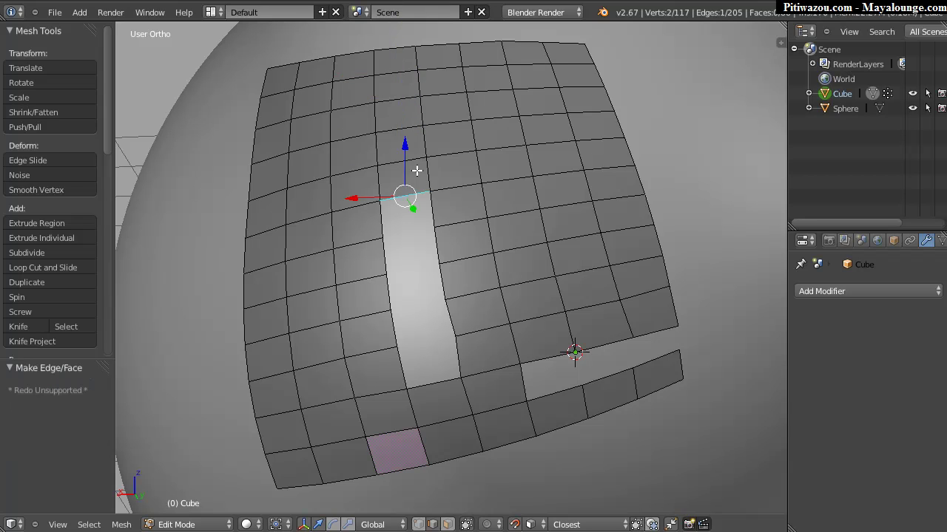
Fill the missing faces of the lower gap from its inner edge and undo the surplus faces made beyond the border
right_click(526, 366)
key("f")
key("f")
key("f")
key("f")
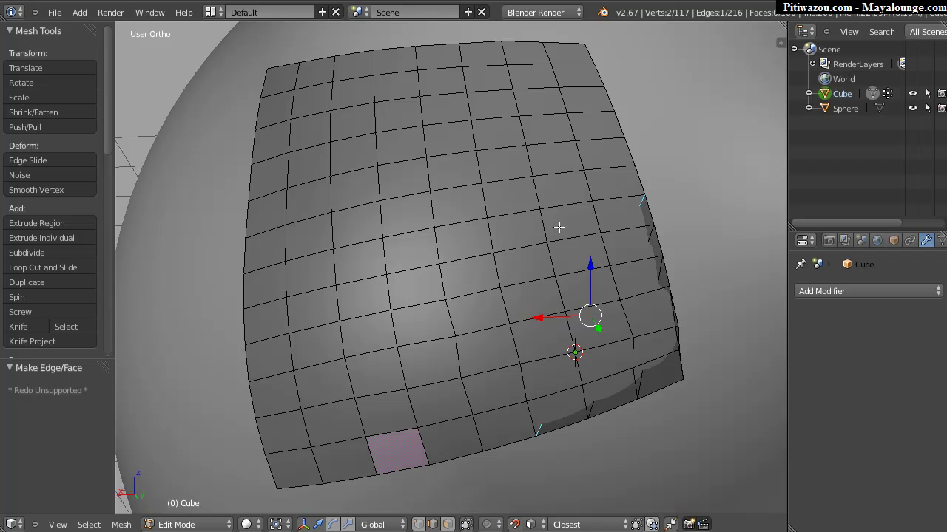
key("f")
key("f")
key("f")
key("f")
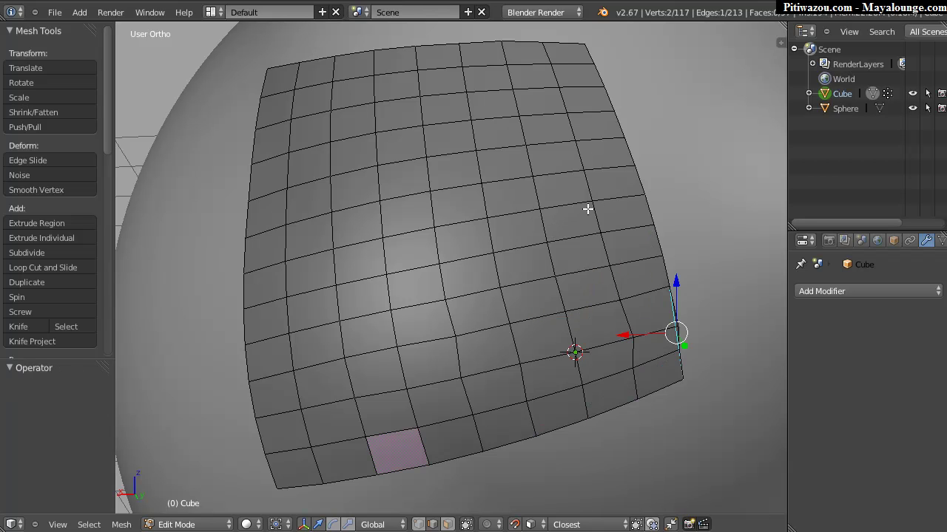
Try moving the uppermost edge of the grid's right border twice, undoing each move
middle_click_drag(609, 215, 515, 265)
right_click(510, 127)
key("g")
left_click(551, 192)
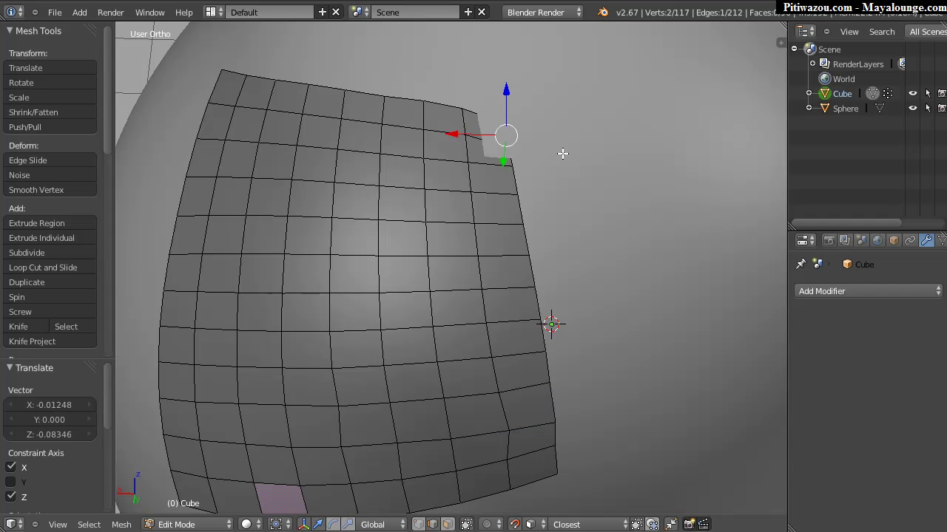
key("ctrl+z")
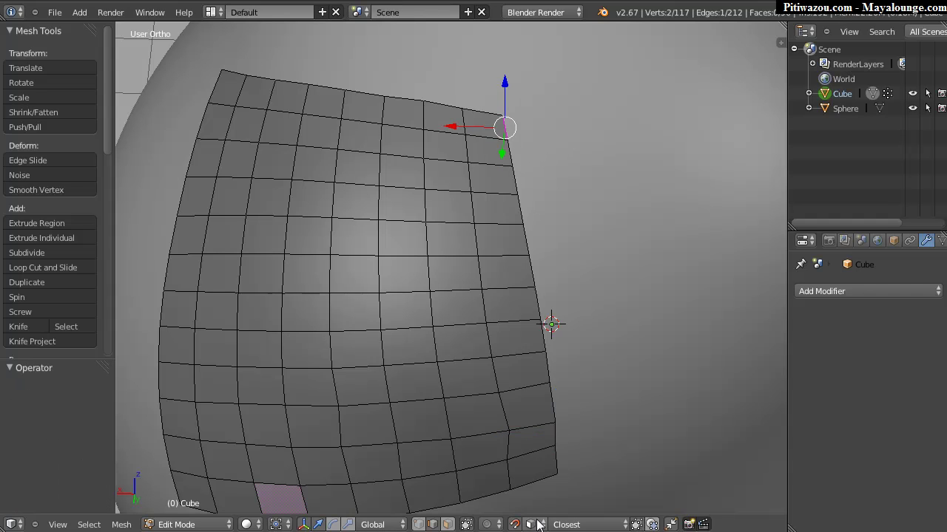
key("g")
left_click(522, 155)
key("ctrl+z")
Extrude the two uppermost edges of the right border five times into a strip that curves back toward the grid
middle_click_drag(524, 150, 573, 153)
right_click(511, 153, "shift")
left_click(581, 137, "ctrl")
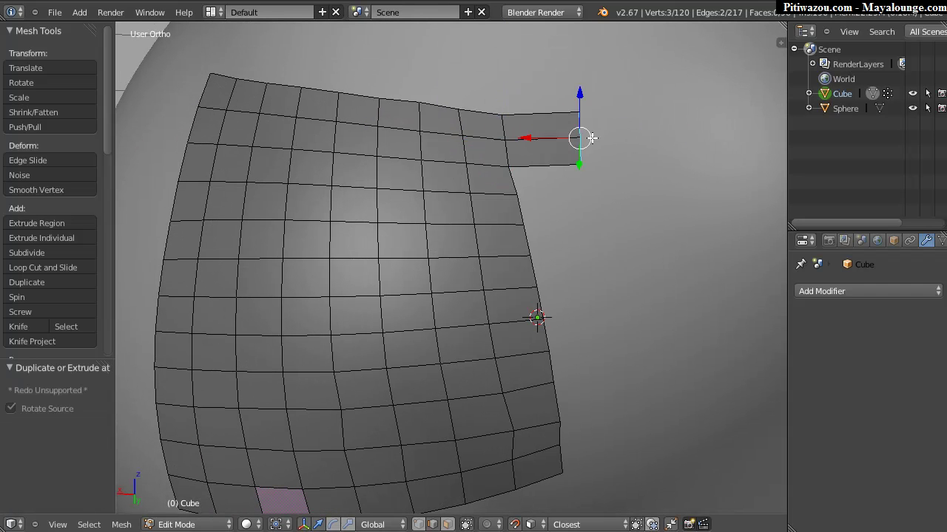
left_click(642, 147, "ctrl")
left_click(693, 252, "ctrl")
left_click(649, 304, "ctrl")
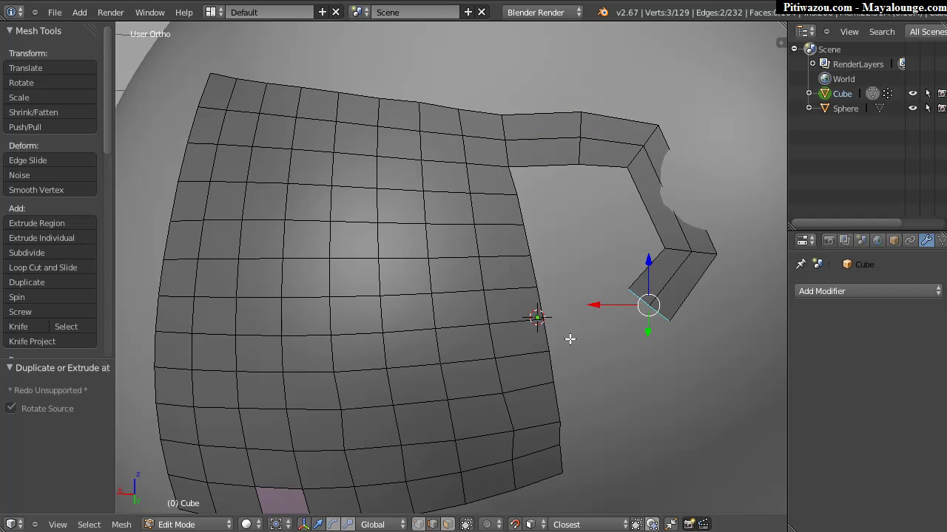
left_click(563, 318, "ctrl")
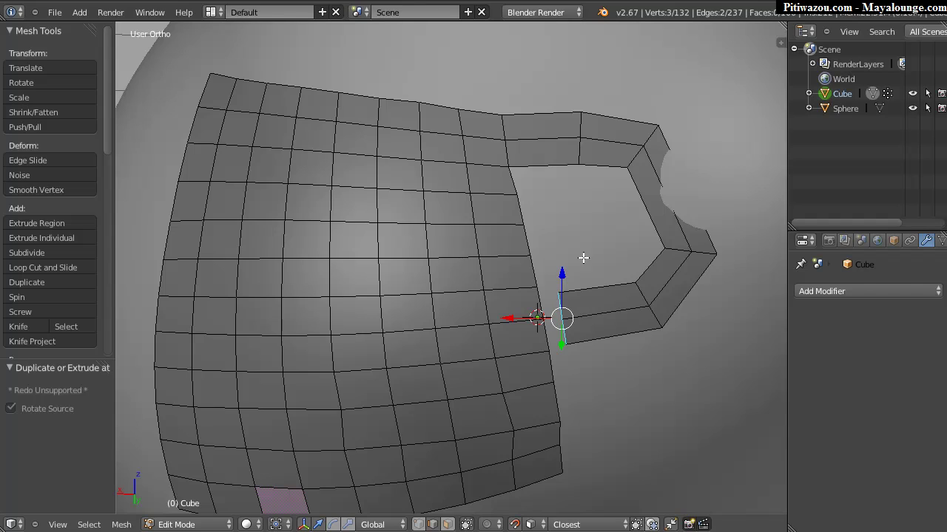
Cut an edge loop across the strip's outer segment that sinks into the sphere and move it outward onto the surface
middle_click_drag(512, 314, 537, 268)
scroll(592, 281, "up", 1)
middle_click_drag(597, 282, 517, 245, "shift")
middle_click_drag(681, 67, 670, 204)
key("ctrl+r")
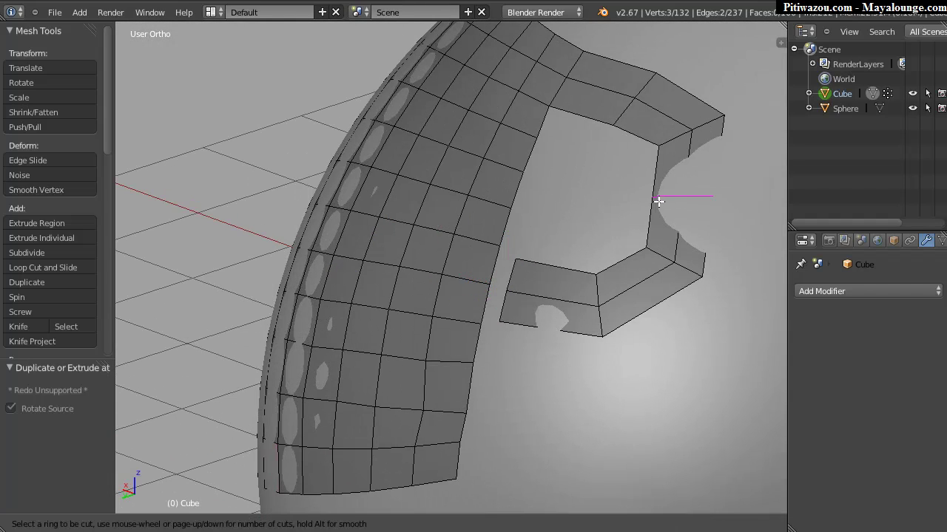
left_click(658, 202)
left_click(666, 199)
key("g")
left_click(682, 197)
right_click(678, 197)
middle_click_drag(716, 232, 556, 194)
scroll(559, 177, "down", 5)
scroll(562, 207, "up", 4)
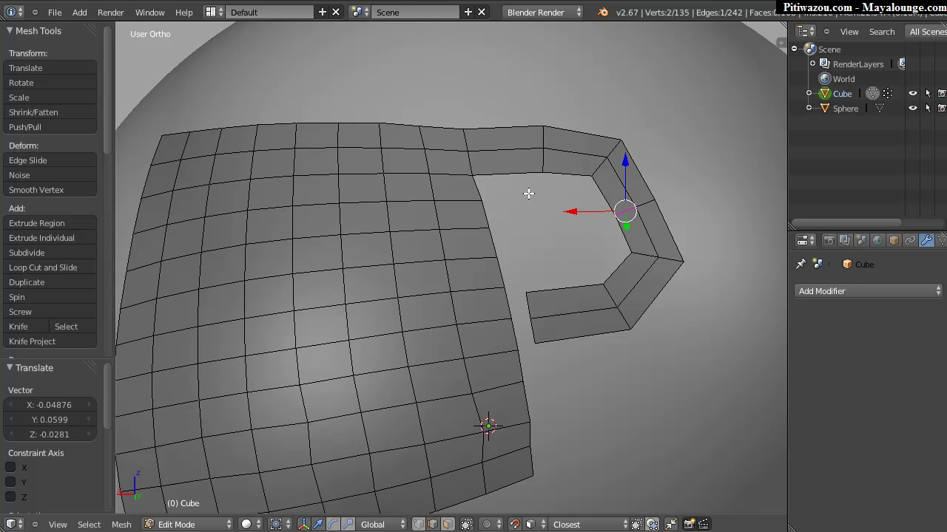
Switch to Object Mode and add a Shrinkwrap modifier to the grid with Sphere as target
key("Tab")
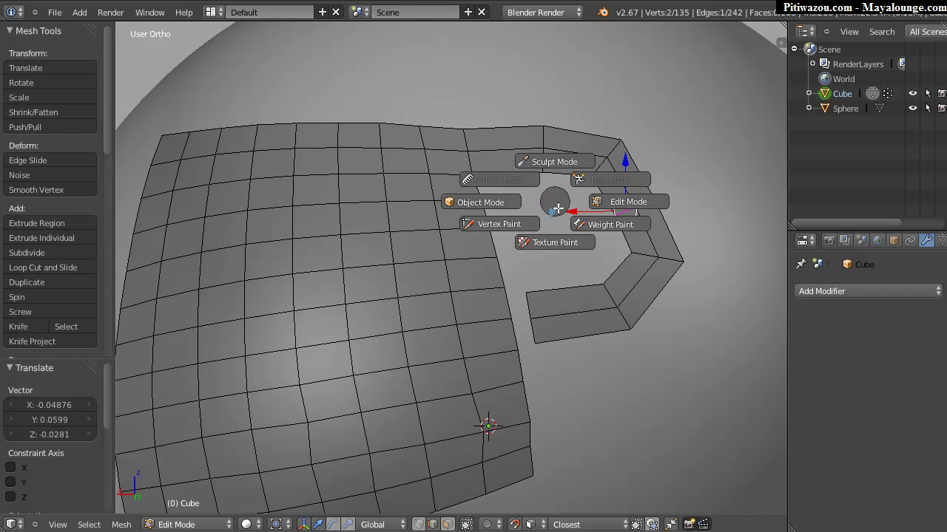
left_click(505, 203)
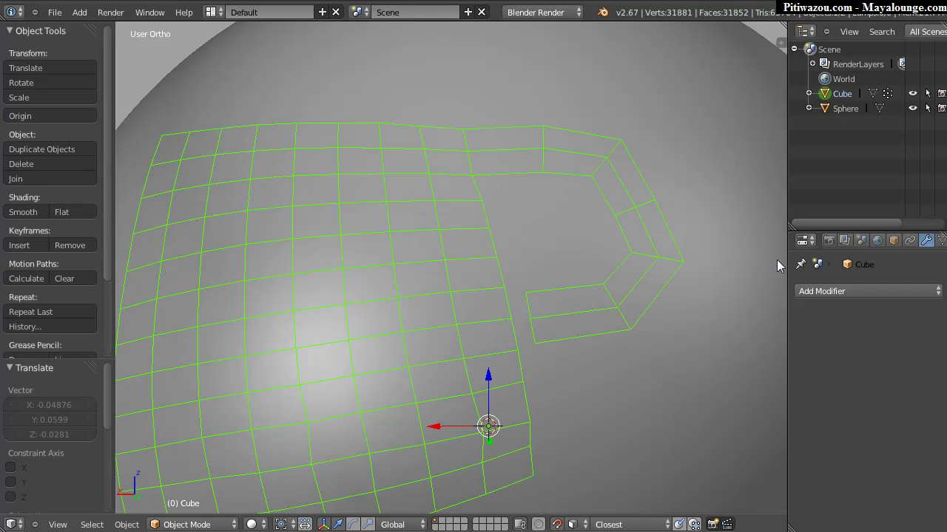
left_click(831, 289)
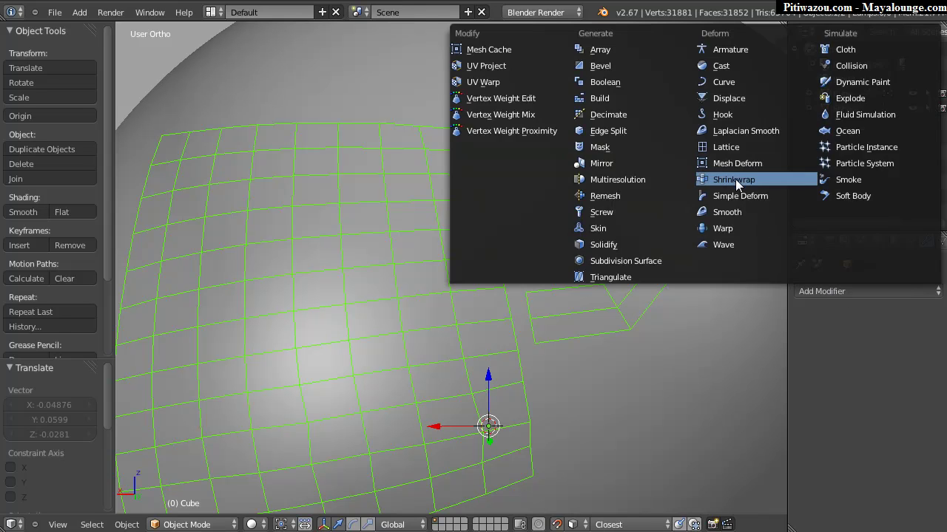
left_click(732, 180)
left_click(821, 377)
left_click(810, 227)
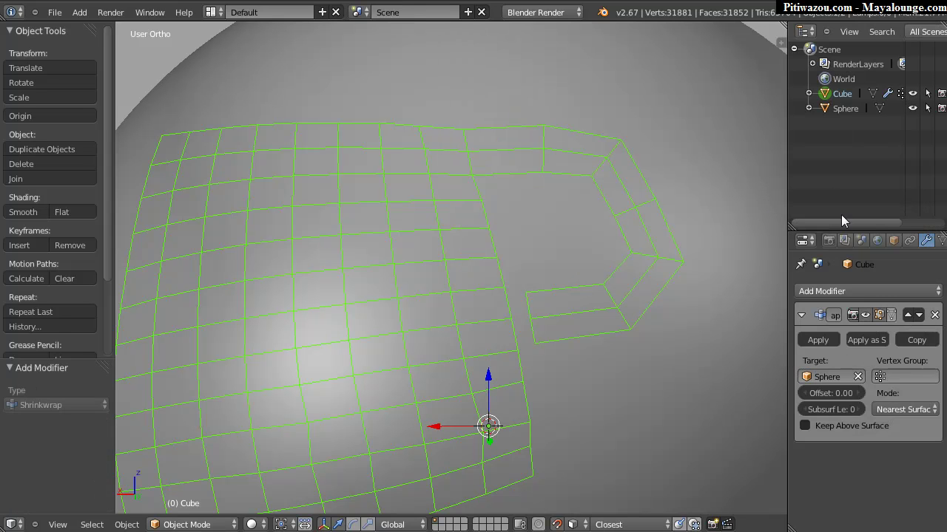
Return to Edit Mode, select the whole mesh and apply Relax to it
middle_click_drag(474, 253, 486, 191)
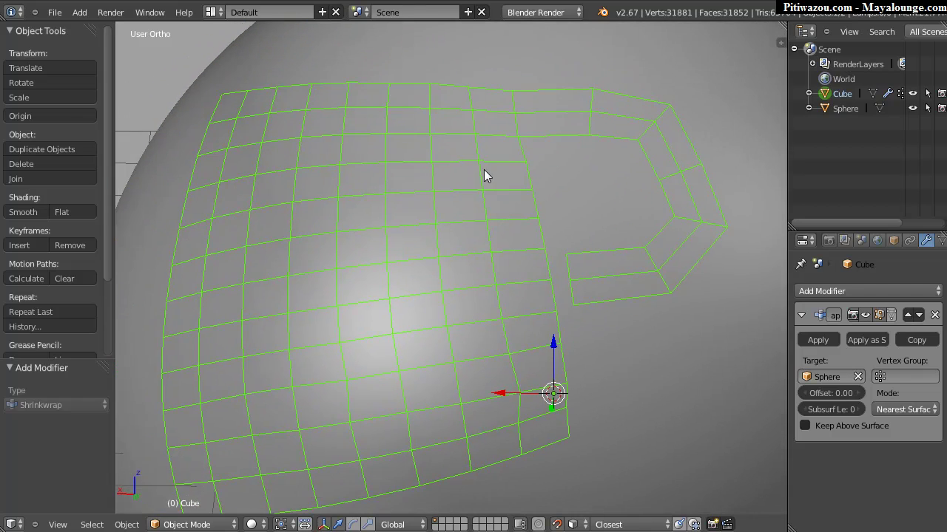
scroll(465, 222, "down", 5)
middle_click_drag(465, 224, 499, 219)
mouse_move(580, 188)
middle_mouse_down()
mouse_move(562, 207)
mouse_move(568, 184)
middle_mouse_up()
middle_click_drag(465, 213, 497, 208)
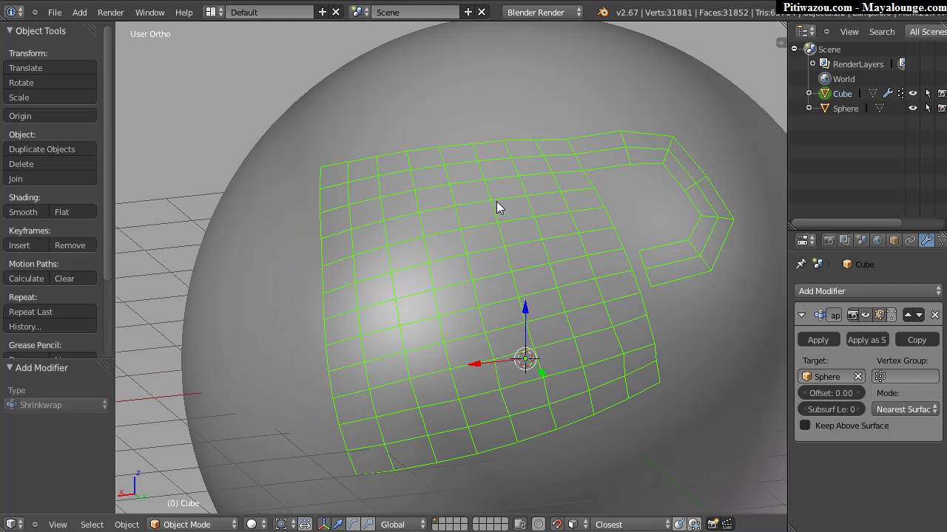
key("w")
key("Tab")
left_click(556, 218)
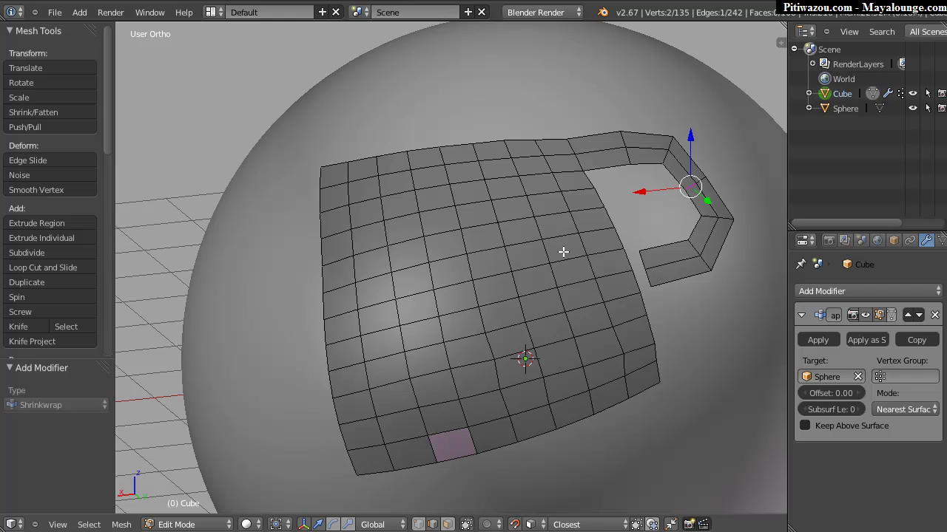
key("a")
key("a")
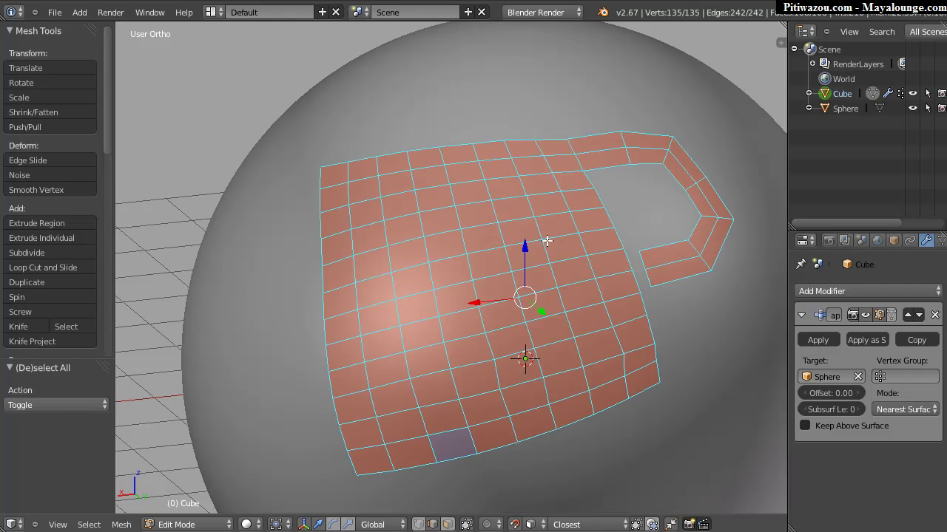
key("w")
left_click(513, 517)
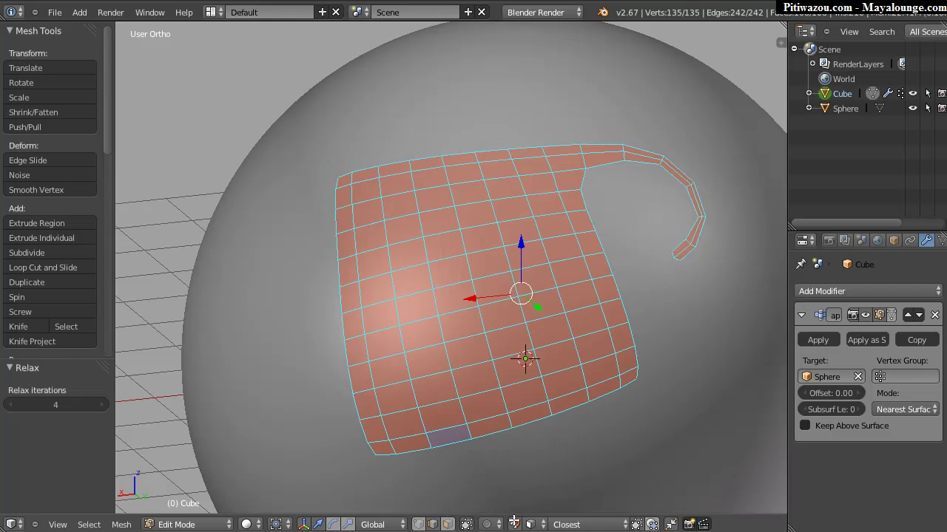
Examine the relaxed mesh on the sphere from several angles and look over the available snap elements
middle_click_drag(496, 212, 427, 223)
middle_click_drag(636, 175, 658, 135, "ctrl")
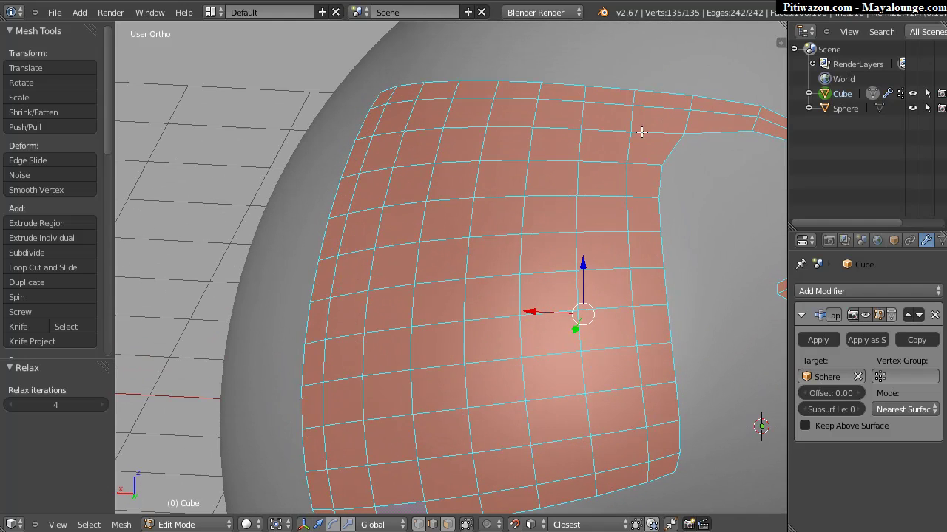
middle_click_drag(636, 67, 669, 156, "ctrl")
middle_click_drag(550, 160, 482, 196)
scroll(503, 196, "down", 3)
scroll(513, 210, "up", 1)
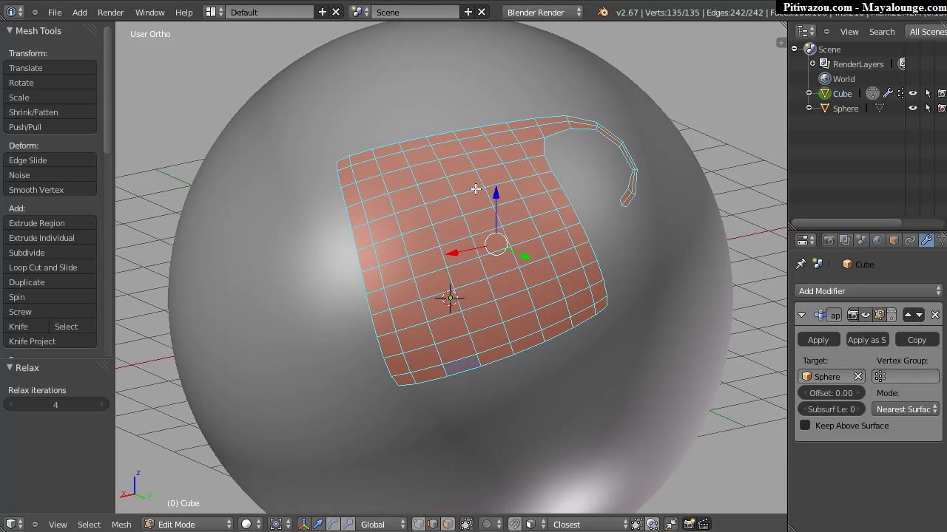
key("ctrl+shift+Tab")
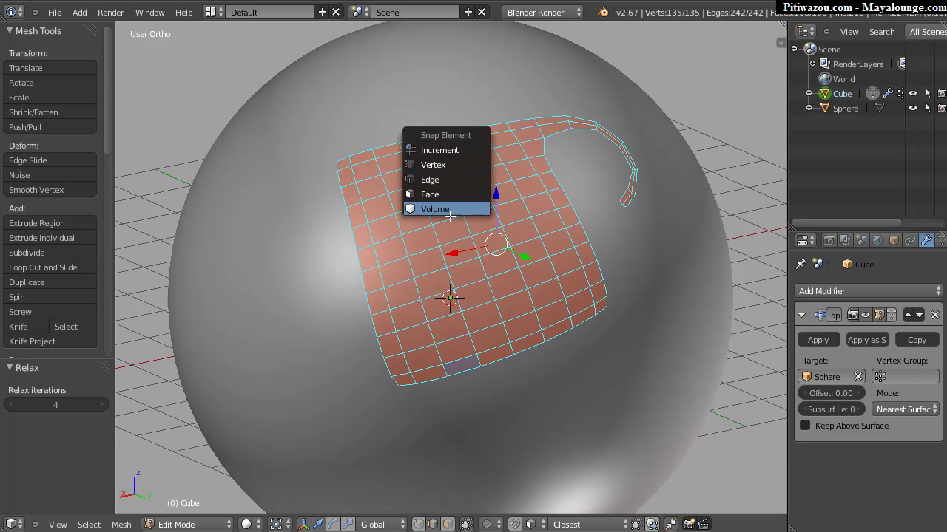
middle_click_drag(485, 194, 423, 199, "shift")
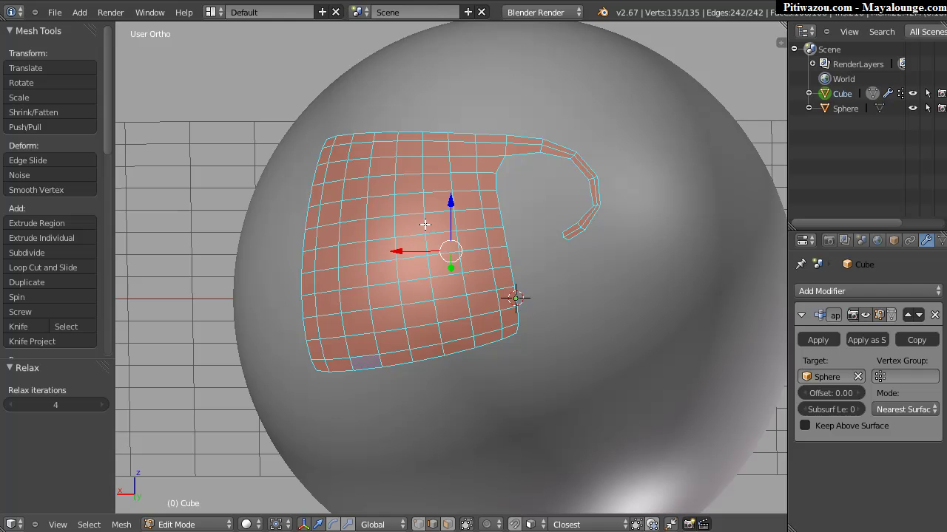
middle_click_drag(395, 221, 416, 224)
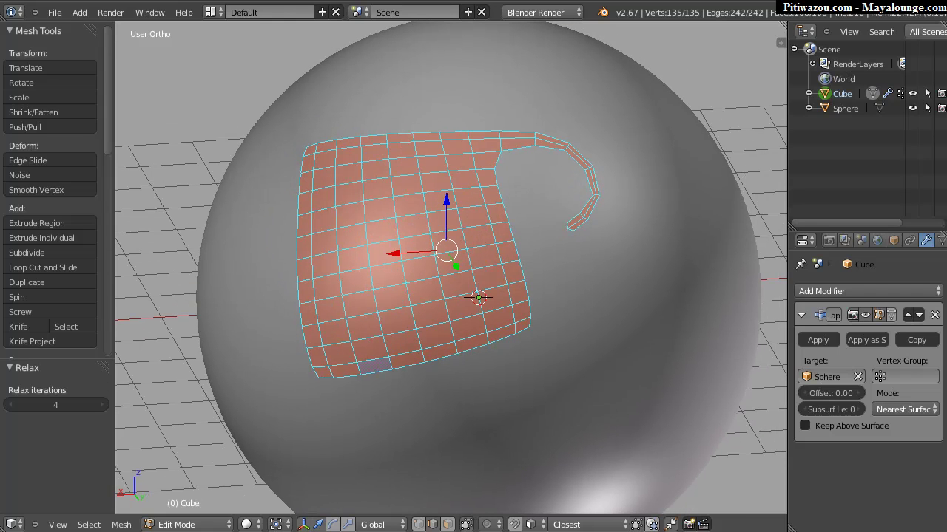
Turn snapping on and set the snap element to Vertex
left_click(515, 525)
key("ctrl+shift+Tab")
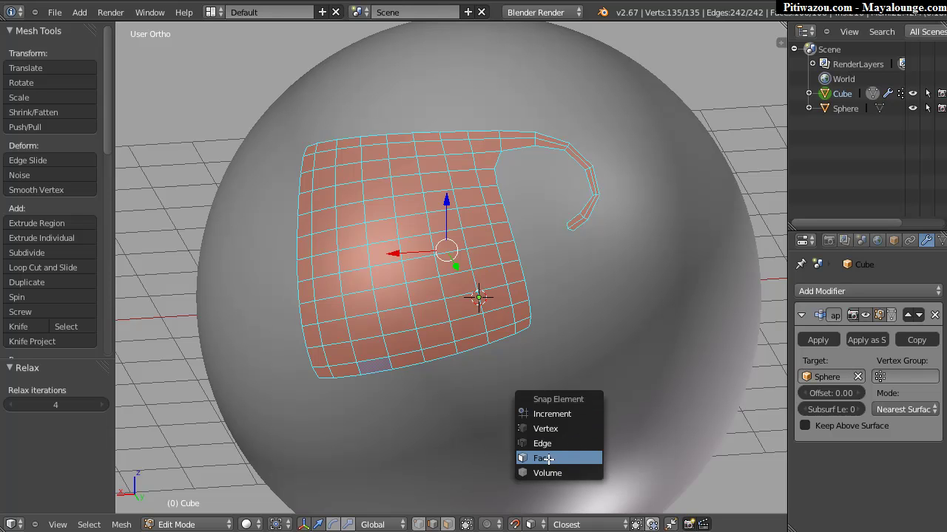
left_click(556, 457)
key("ctrl+shift+Tab")
left_click(488, 274)
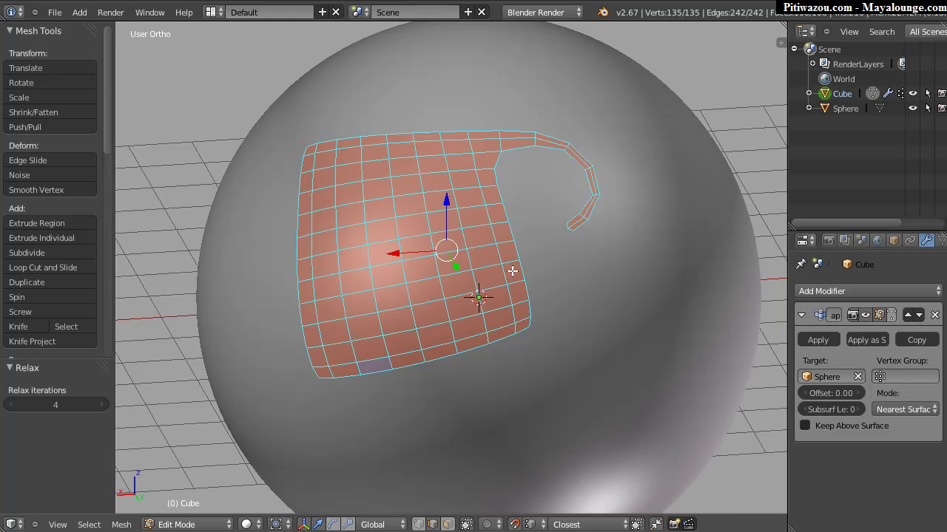
Switch to vertex selection and snap the strip's three end vertices onto three neighbouring vertices of the grid's right border
scroll(517, 263, "up", 5)
key("Tab")
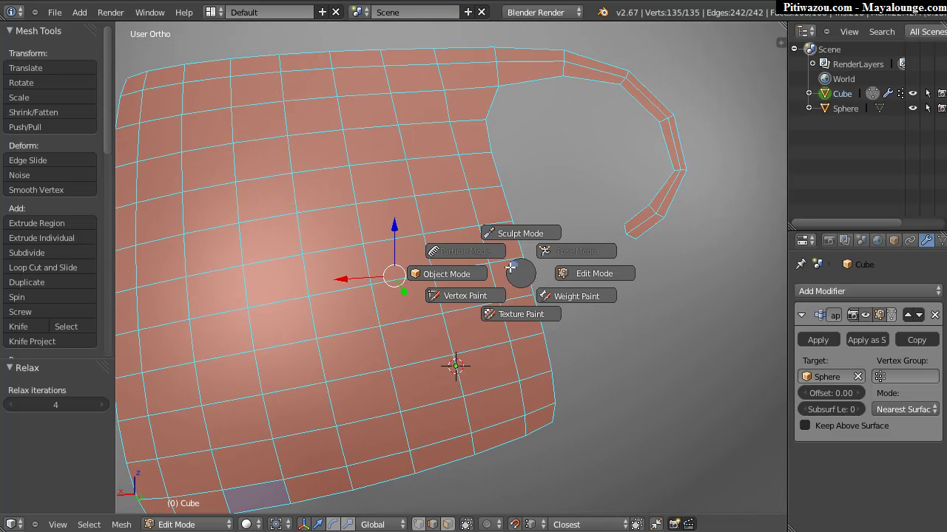
left_click(591, 275)
key("ctrl+Tab")
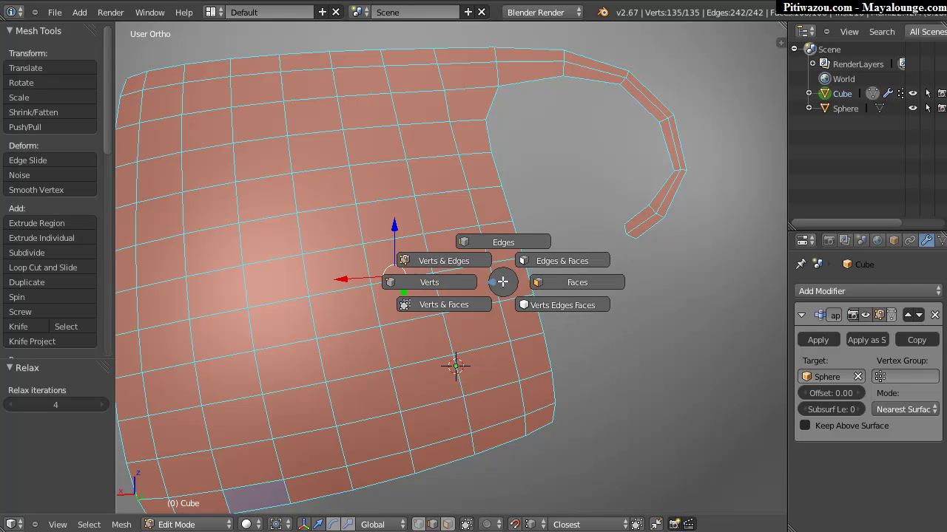
left_click(494, 280)
right_click_drag(627, 222, 514, 219)
right_click_drag(629, 236, 537, 253)
right_click_drag(637, 237, 534, 293)
Cut an edge loop across the stretched segment joining the strip to the grid and move it slightly
middle_click_drag(624, 271, 570, 205)
key("ctrl+r")
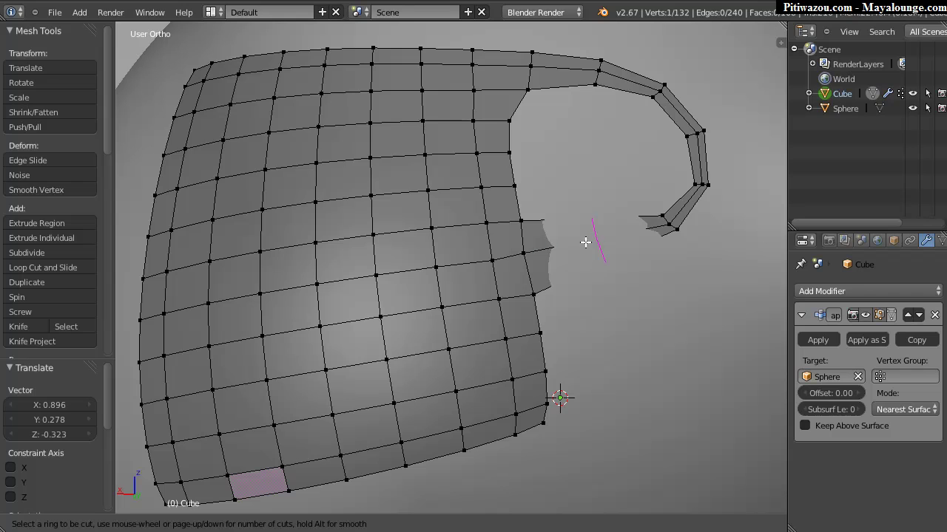
left_click(588, 239)
right_click(581, 236)
key("g")
left_click(599, 243)
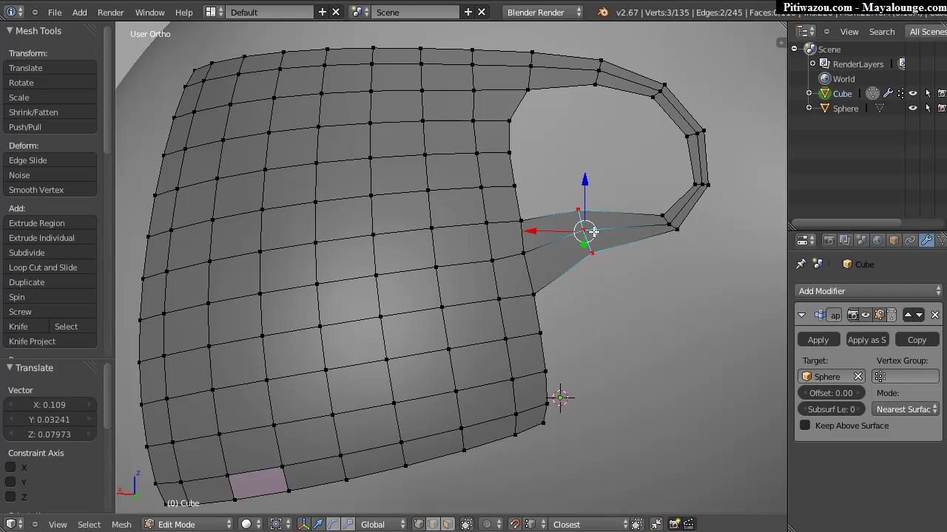
Set the snap element to Face and move the new edge loop so it lies on the sphere's surface
key("ctrl+shift+Tab")
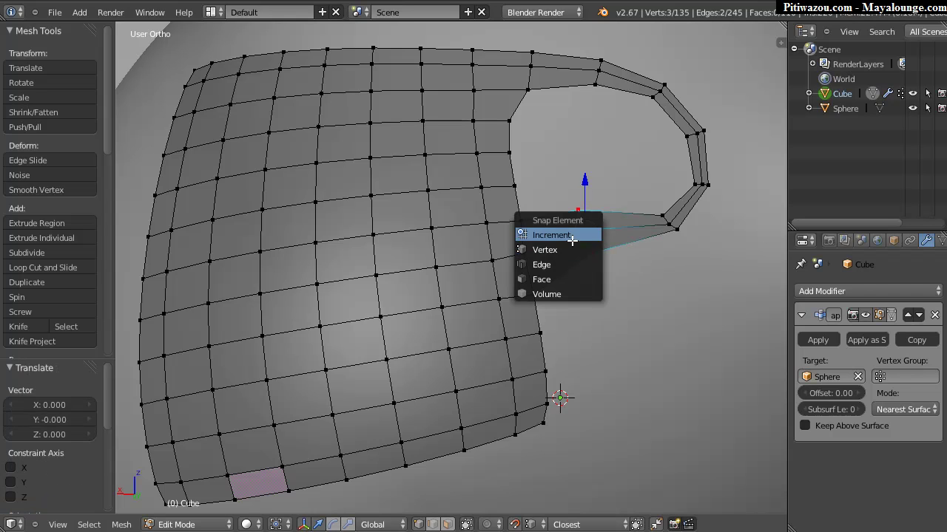
left_click(554, 277)
key("g")
left_click_drag(596, 242, 612, 262)
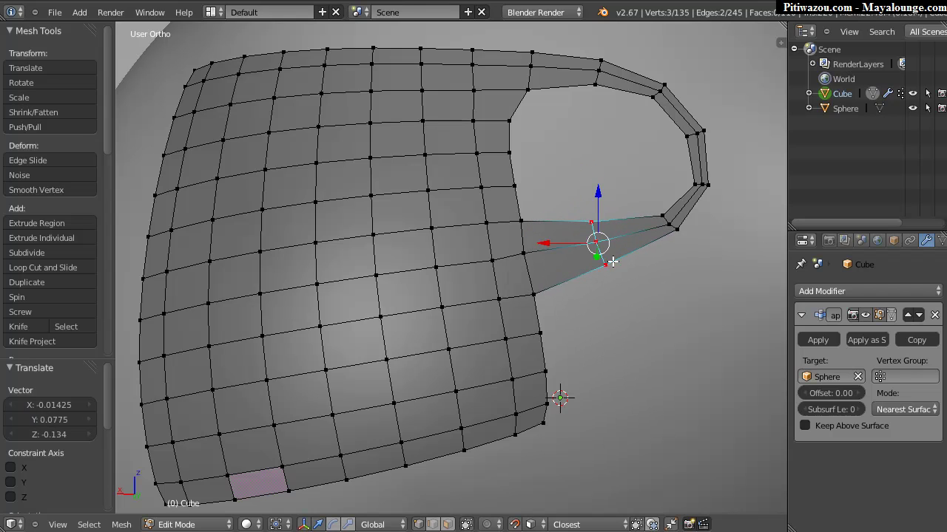
middle_click_drag(641, 201, 655, 207)
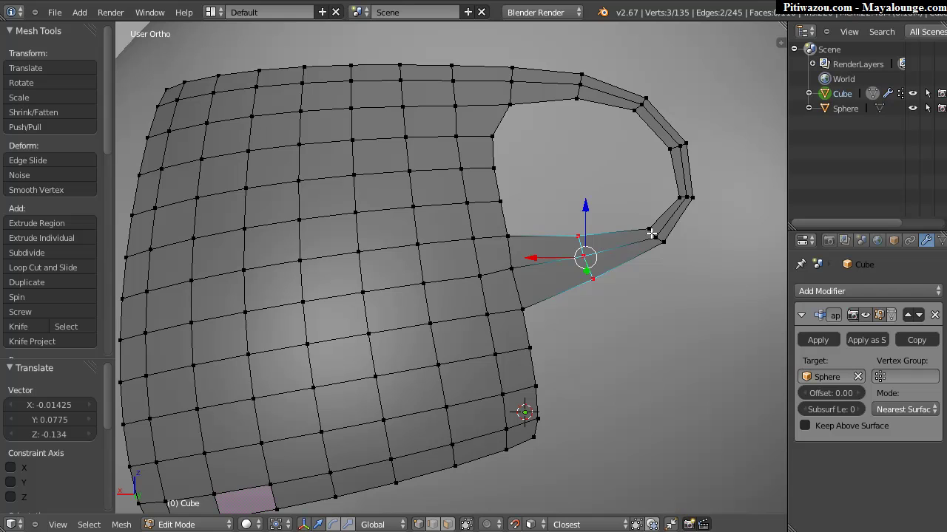
Switch the retopology mesh to Sculpt Mode and reduce the Grab brush radius to 36 for adjusting the strip
middle_click_drag(631, 220, 563, 233)
key("Tab")
left_click(625, 158)
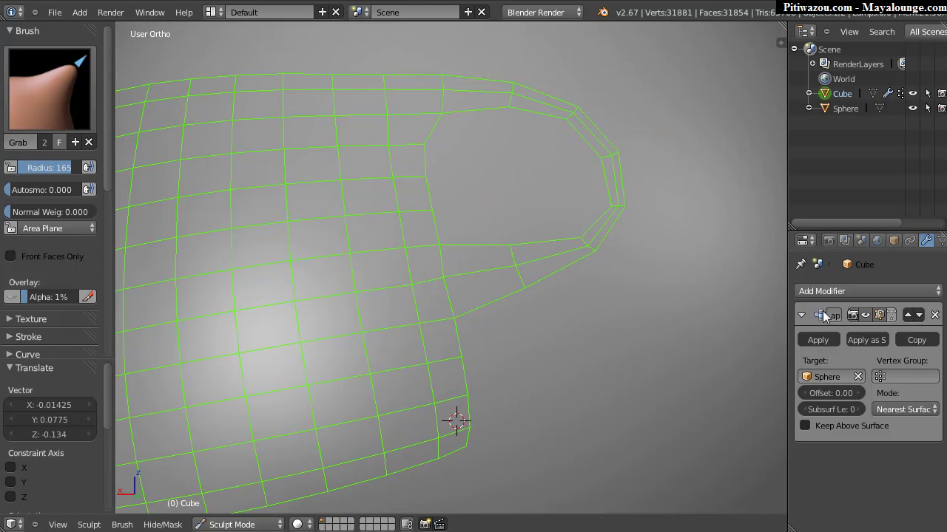
scroll(576, 269, "down", 1)
scroll(563, 204, "up", 2)
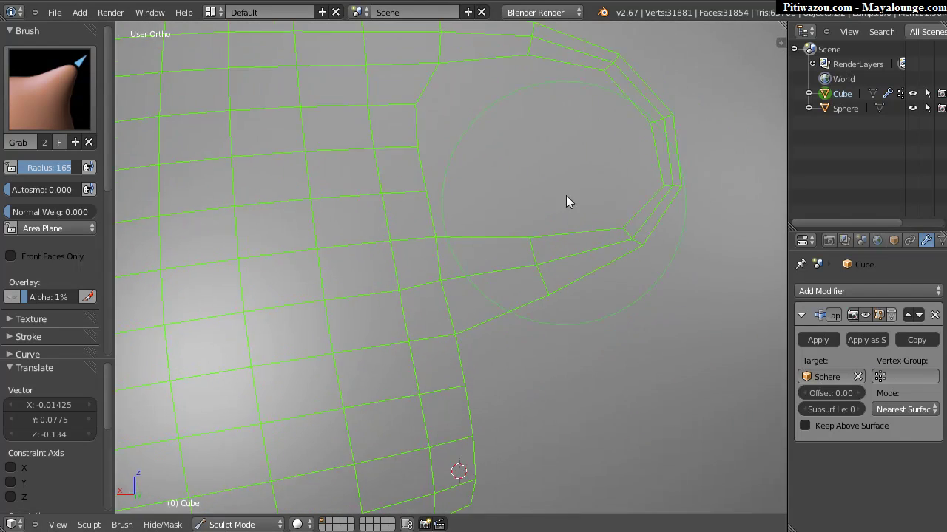
scroll(563, 205, "up", 1)
middle_click_drag(617, 214, 541, 278, "shift")
key("f")
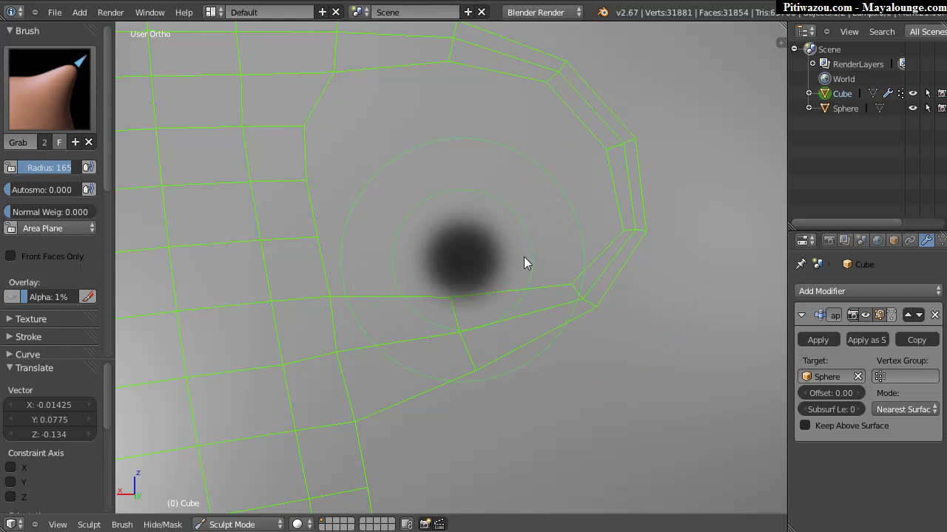
left_click(488, 268)
Widen the curved strip by grabbing its inner border vertices inward and its outer border and corner vertices outward
mouse_move(453, 295)
left_mouse_down()
mouse_move(425, 264)
mouse_move(562, 271)
mouse_move(605, 236)
mouse_move(565, 215)
mouse_move(625, 221)
left_mouse_up()
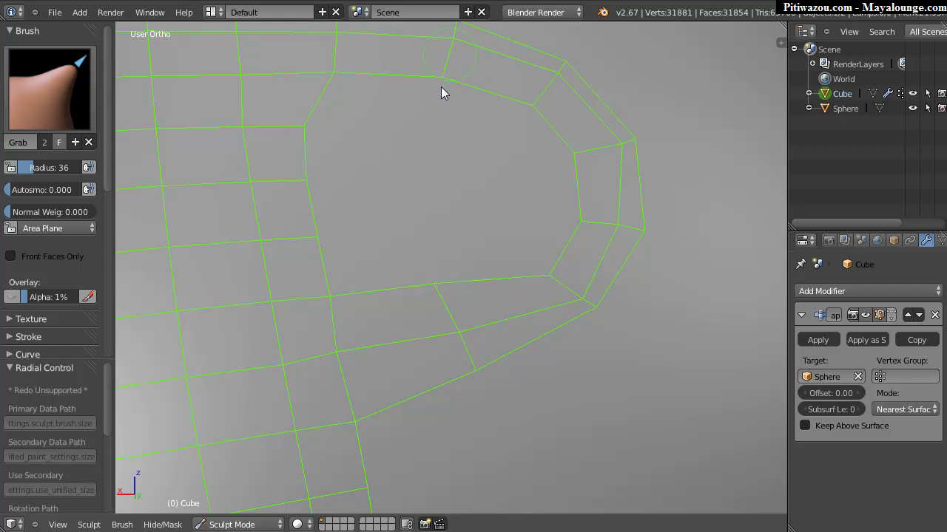
left_click_drag(332, 69, 288, 75)
left_click_drag(594, 303, 648, 384)
left_click_drag(469, 381, 472, 415)
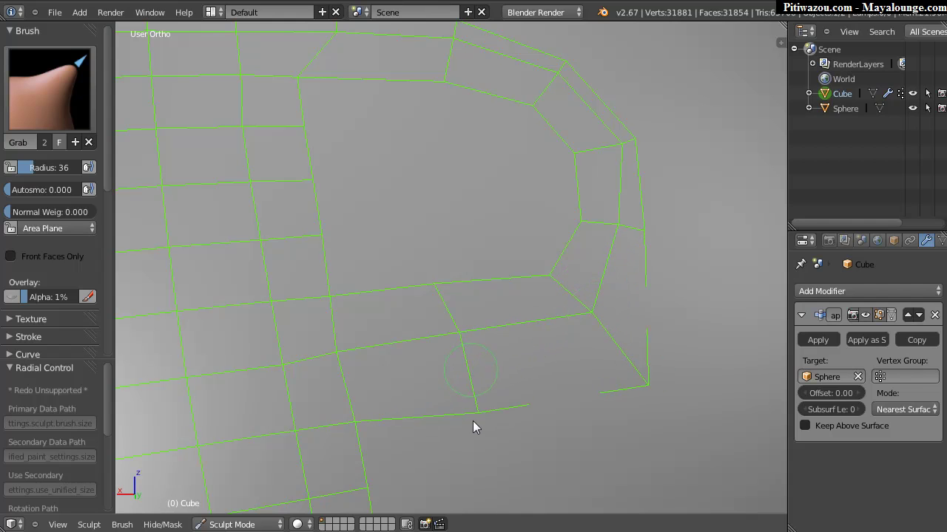
left_click_drag(646, 236, 680, 219)
mouse_move(640, 135)
left_mouse_down()
mouse_move(696, 119)
mouse_move(690, 114)
left_mouse_up()
left_click_drag(568, 52, 578, 14)
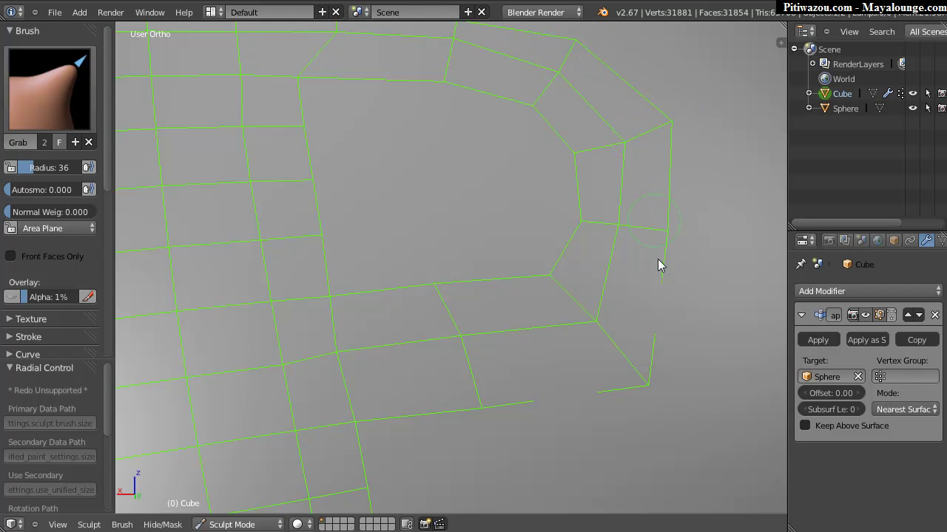
left_click_drag(622, 227, 663, 232)
Grab the vertices along the grid's border around the hole and the strip's junction to even out the faces
mouse_move(624, 221)
middle_mouse_down()
mouse_move(596, 275)
mouse_move(376, 299)
mouse_move(488, 287)
middle_mouse_up()
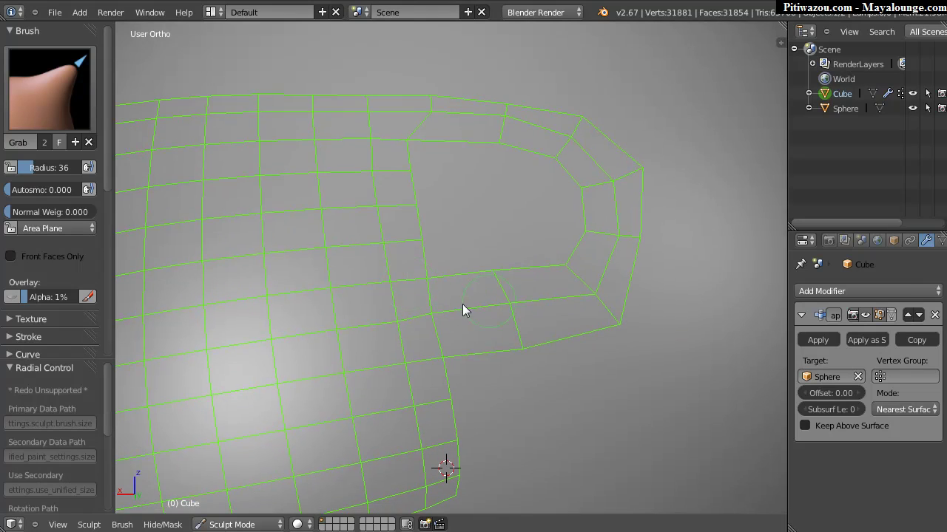
mouse_move(382, 306)
middle_mouse_down()
mouse_move(540, 239)
mouse_move(481, 261)
mouse_move(437, 252)
middle_mouse_up()
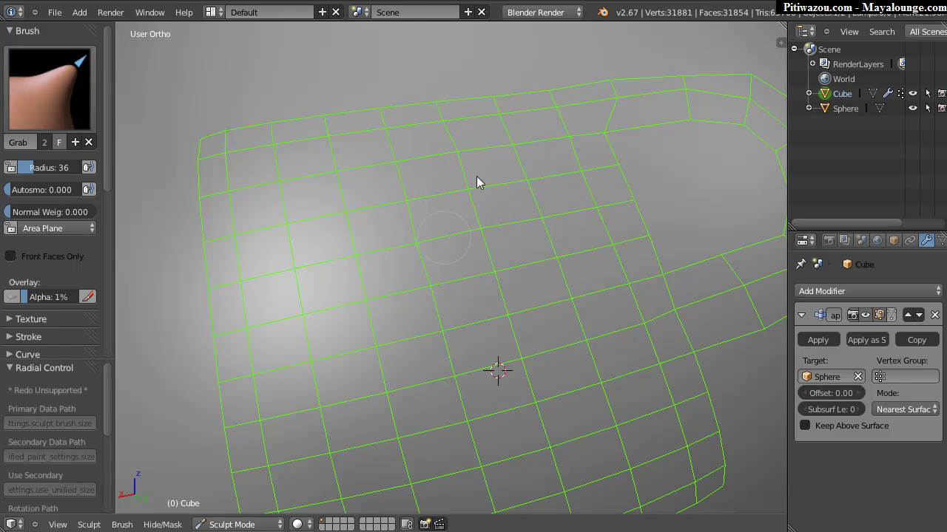
mouse_move(651, 188)
middle_mouse_down()
mouse_move(489, 166)
mouse_move(535, 183)
middle_mouse_up()
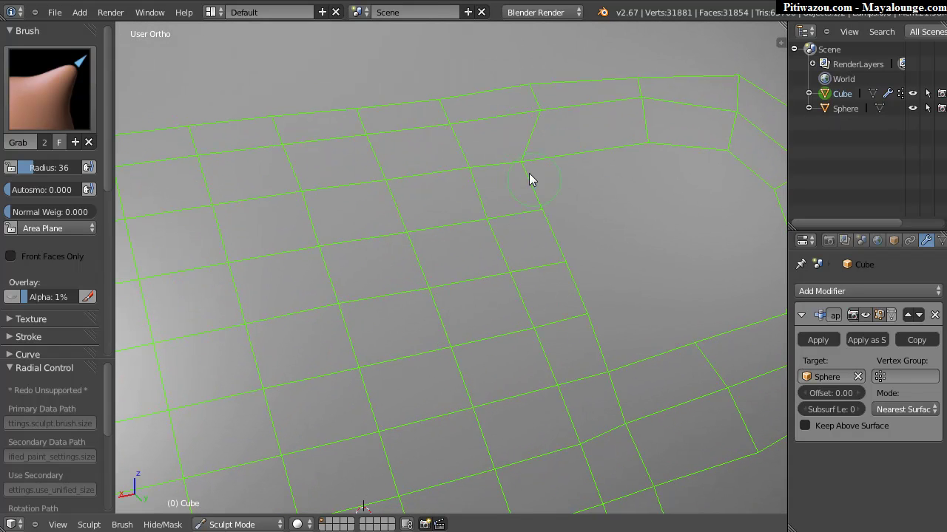
left_click_drag(543, 157, 538, 232)
left_click_drag(623, 367, 611, 313)
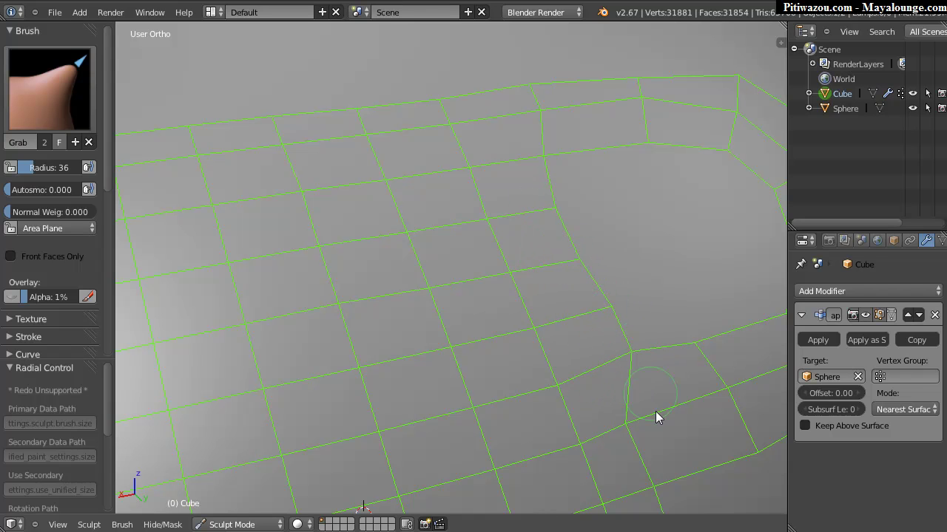
middle_click_drag(672, 443, 598, 344)
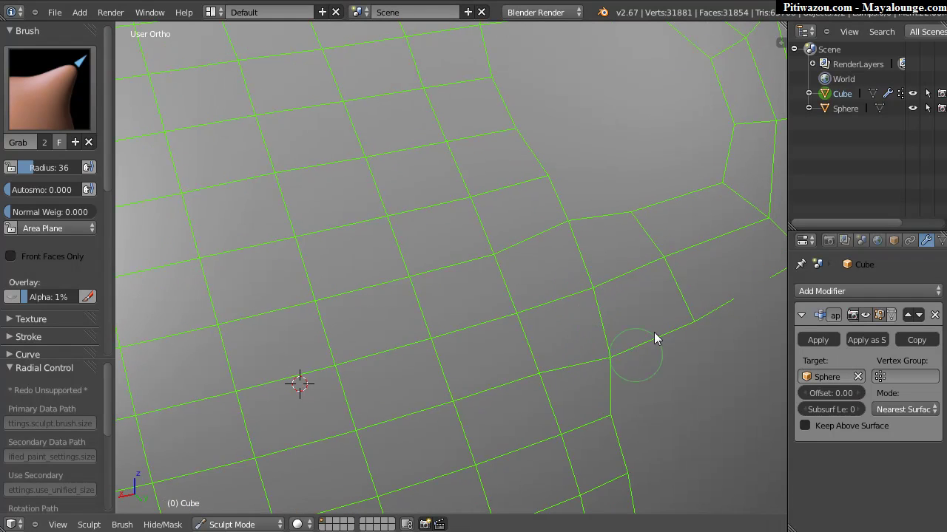
Switch to Object Mode and apply the Shrinkwrap modifier on the retopology mesh
key("Tab")
left_click(518, 334)
scroll(556, 245, "down", 4)
key("Tab")
left_click(547, 323)
middle_click_drag(497, 324, 509, 265)
key("Tab")
left_click(425, 272)
left_click(818, 339)
middle_click_drag(724, 318, 409, 274)
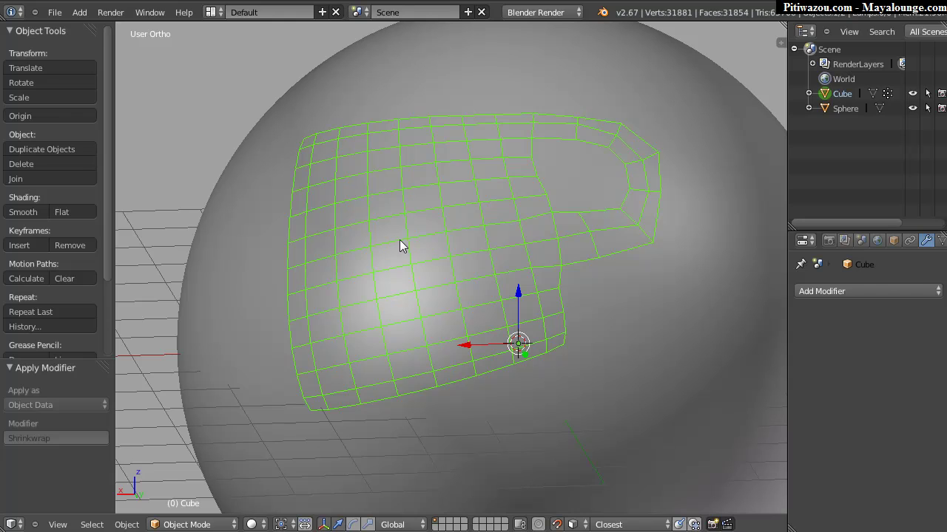
Enter Edit Mode, try several mesh selection modes with nothing selected, and choose Verts & Edges
key("Tab")
left_click(416, 253)
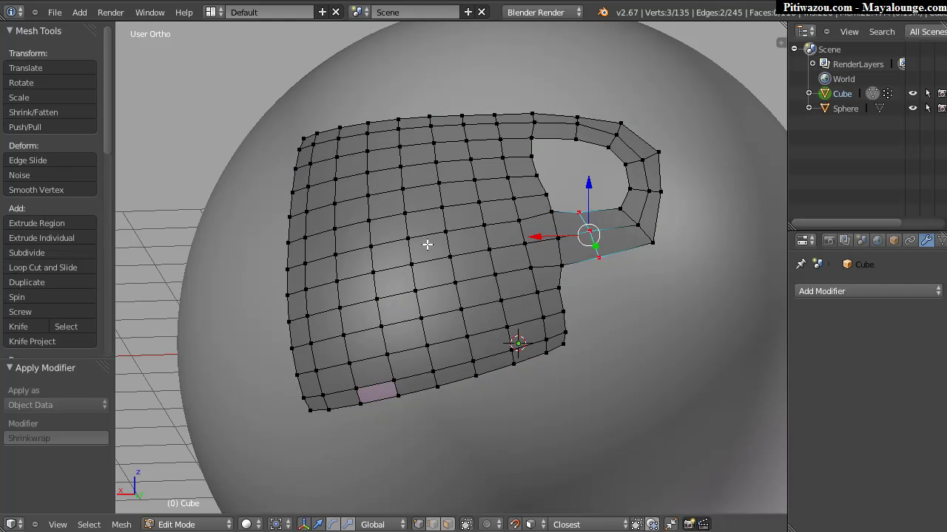
key("ctrl+Tab")
key("ctrl+Tab")
key("ctrl+Tab")
key("ctrl+Tab")
key("ctrl+Tab")
left_click(486, 237)
key("ctrl+Tab")
left_click(422, 244)
key("ctrl+Tab")
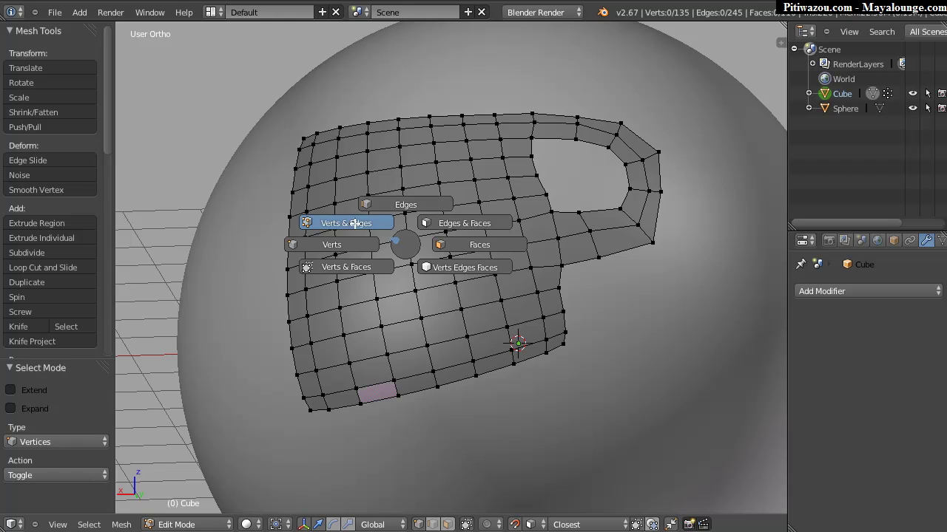
left_click(354, 223)
Cycle the mesh through Object Mode, Sculpt Mode and Texture Paint, and return it to Edit Mode
key("Tab")
left_click(381, 249)
key("Tab")
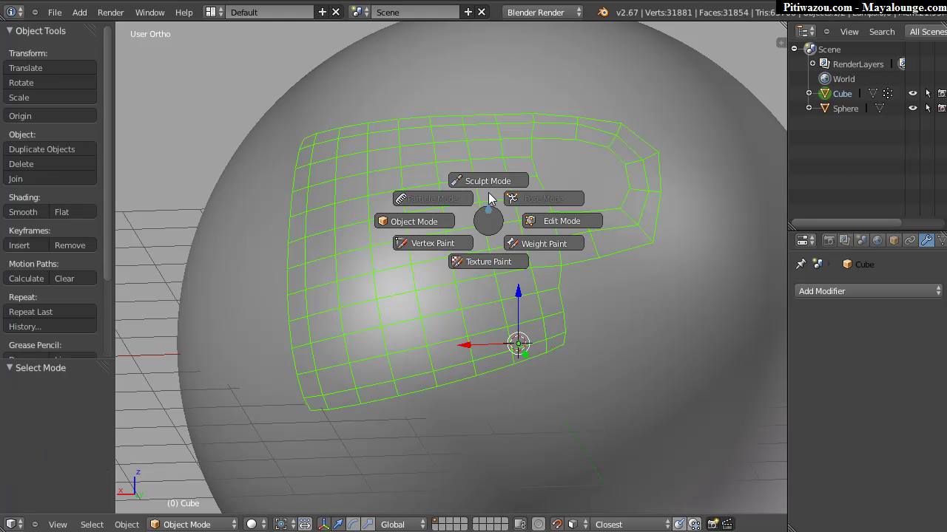
left_click(478, 190)
key("Tab")
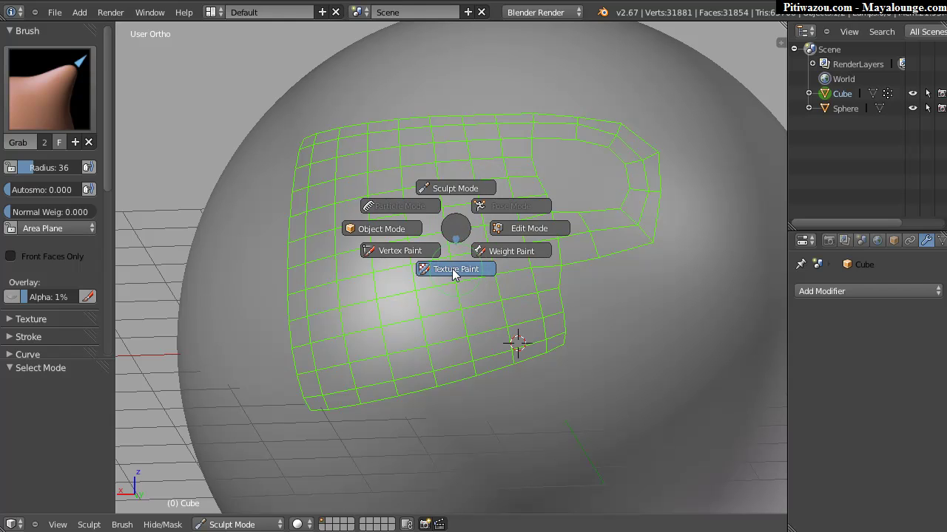
left_click(457, 269)
key("Tab")
left_click(407, 264)
key("Tab")
left_click(440, 224)
key("Tab")
left_click(403, 257)
key("Tab")
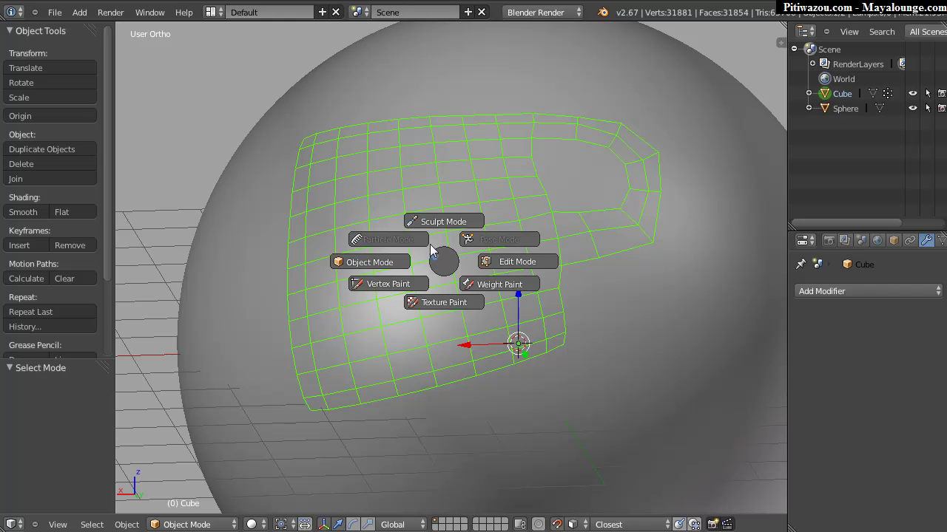
left_click(508, 263)
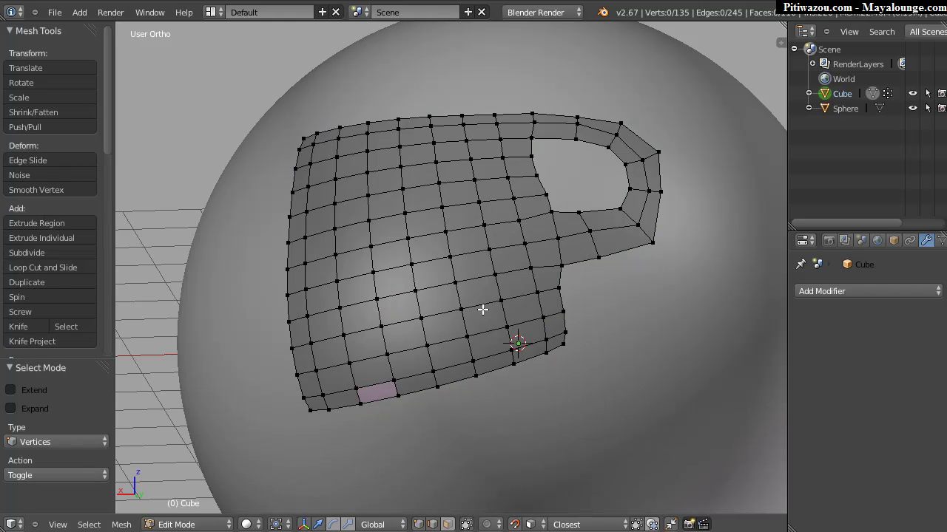
In Object Mode, show the sphere's wireframe with Draw All Edges, hide the wireframe again and reselect the retopology mesh
key("Tab")
left_click(552, 317)
right_click(716, 312)
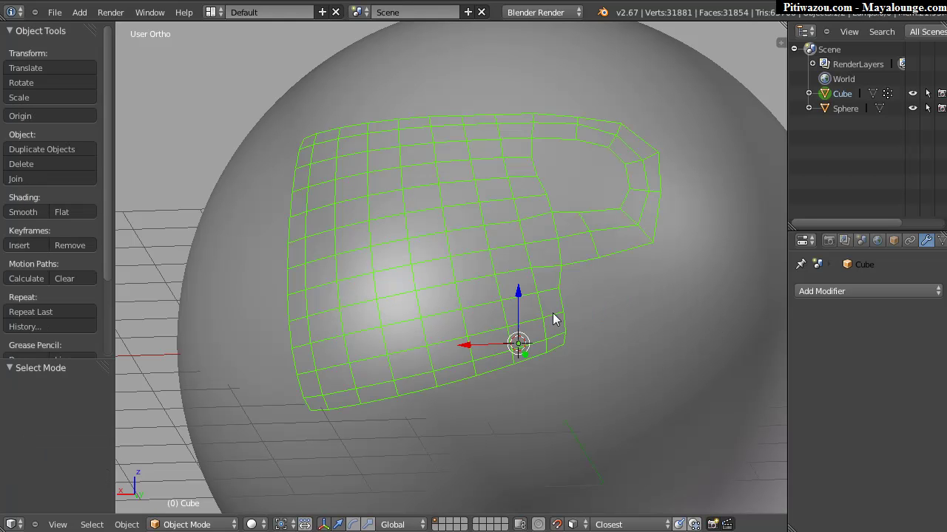
left_click(836, 289)
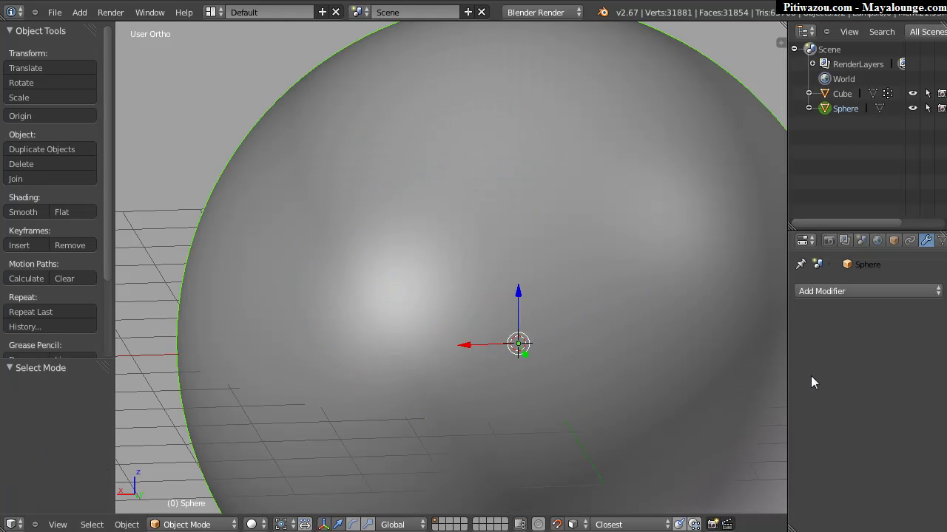
left_click(892, 241)
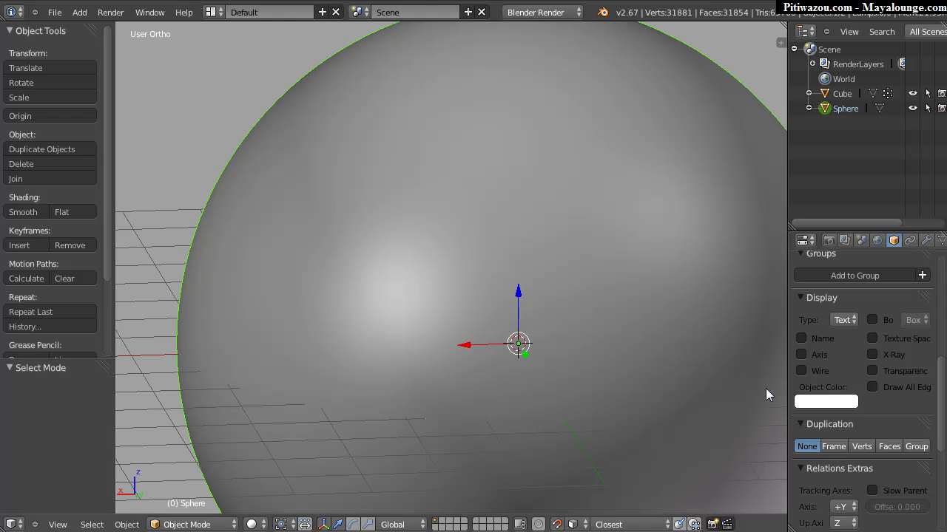
left_click(802, 371)
left_click(893, 389)
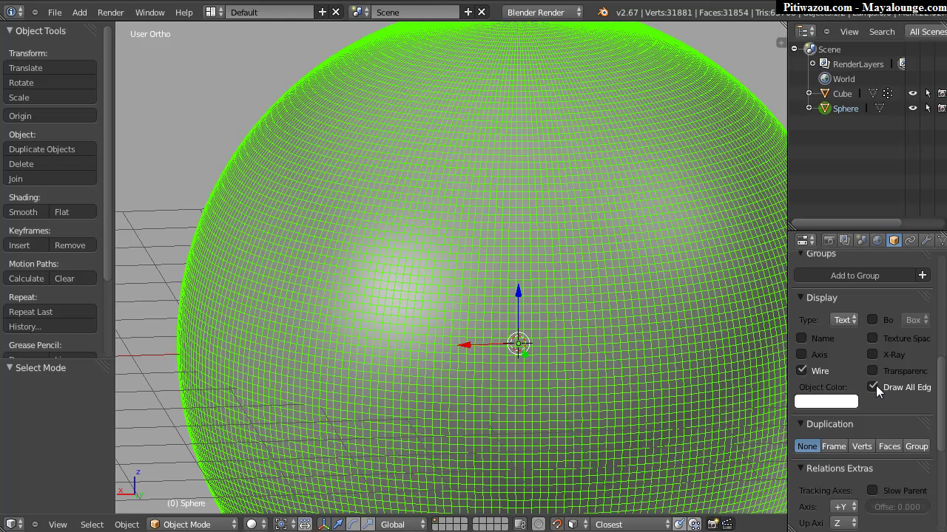
left_click(802, 371)
right_click(453, 289)
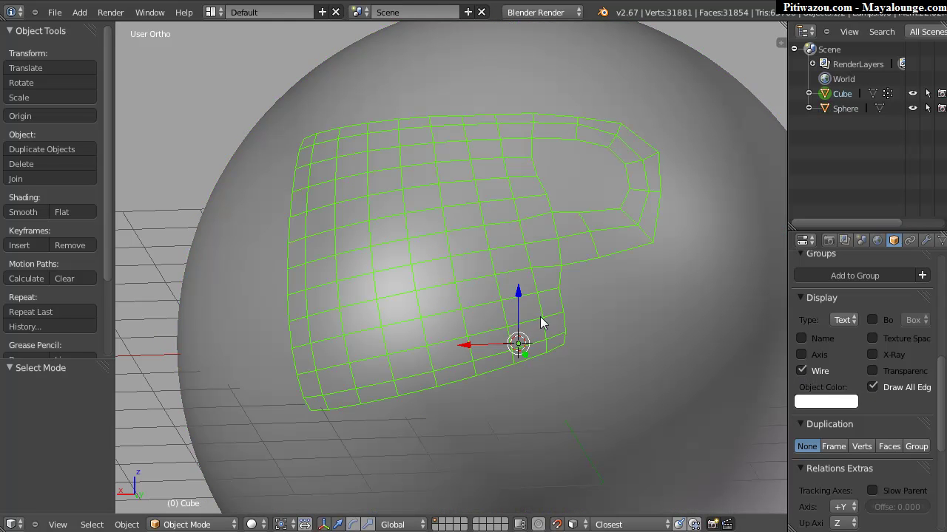
Unlink the existing Grease Pencil data, add a new Grease Pencil block and set its drawing to Surface
middle_click_drag(438, 311, 490, 247)
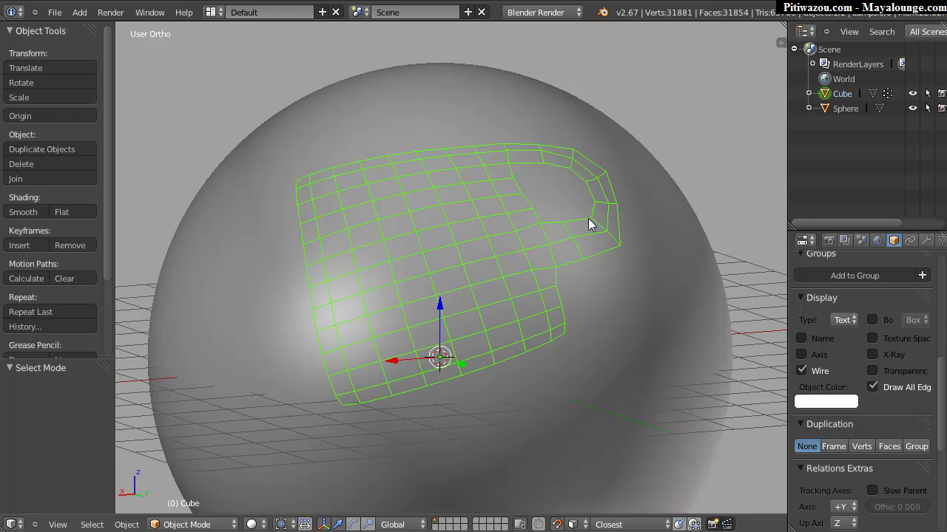
middle_click_drag(558, 219, 391, 241)
middle_click_drag(486, 230, 456, 231, "shift")
scroll(499, 214, "down", 2)
key("n")
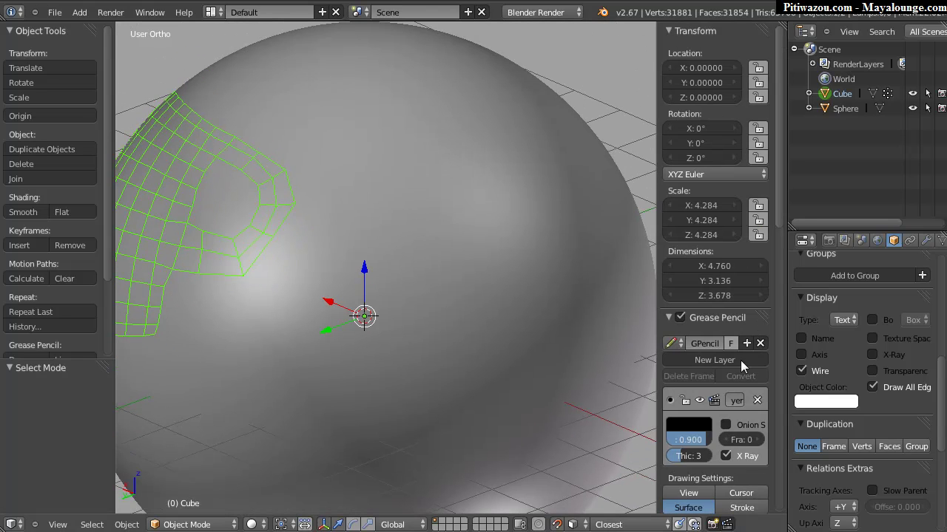
left_click(758, 345)
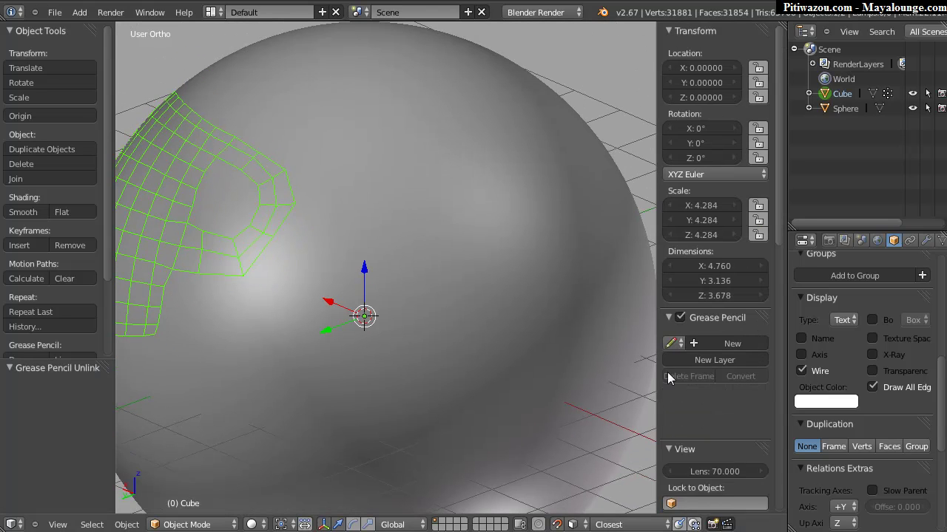
left_click(729, 344)
left_click(687, 424)
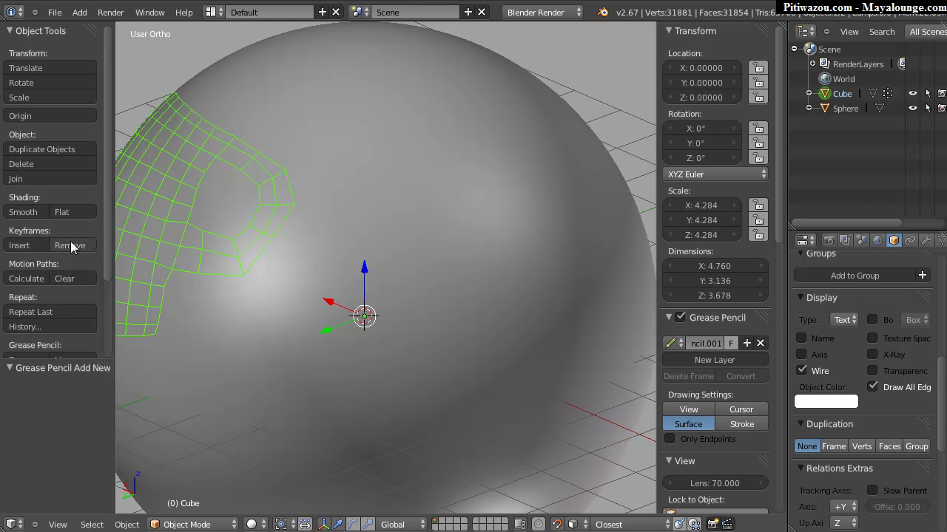
Enter Edit Mode and enlarge the tool area so the Grease Pencil and Bsurfaces tools are both shown
scroll(82, 222, "down", 4)
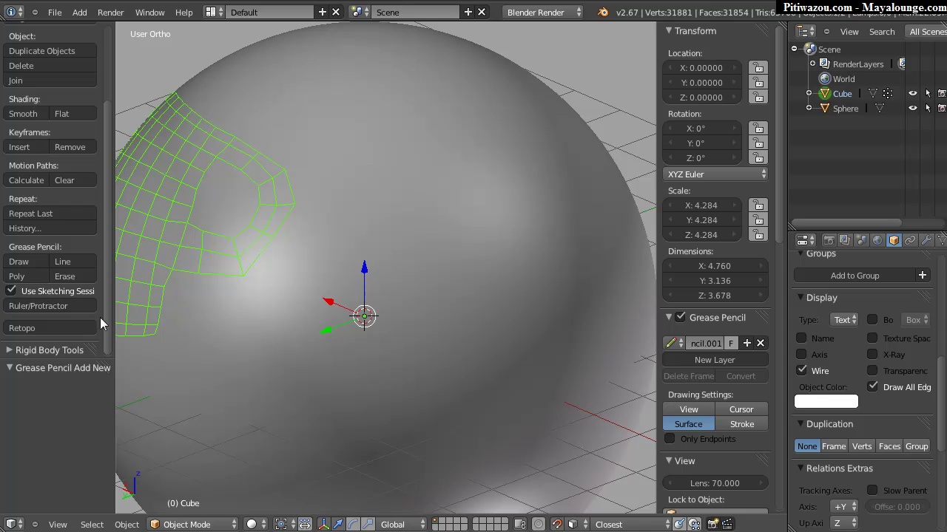
middle_click_drag(251, 171, 351, 248)
key("Tab")
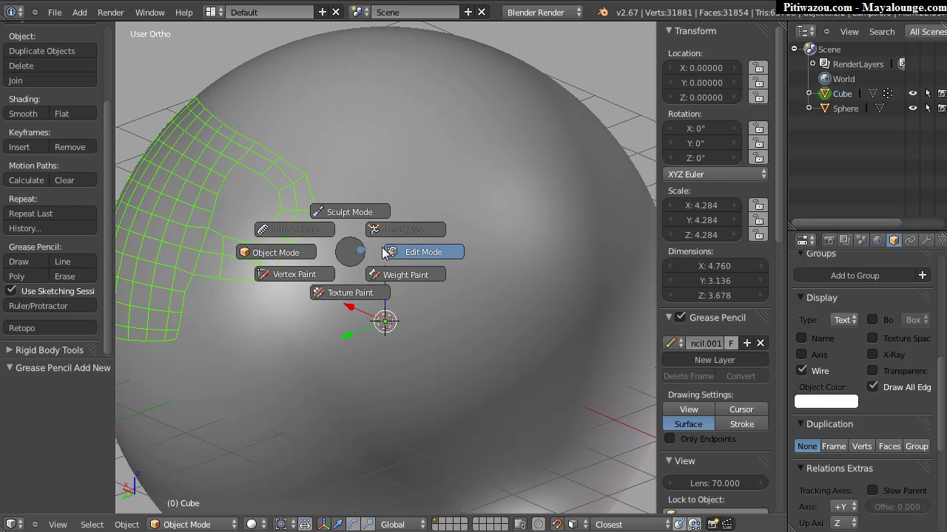
left_click(412, 255)
left_click_drag(105, 186, 104, 321)
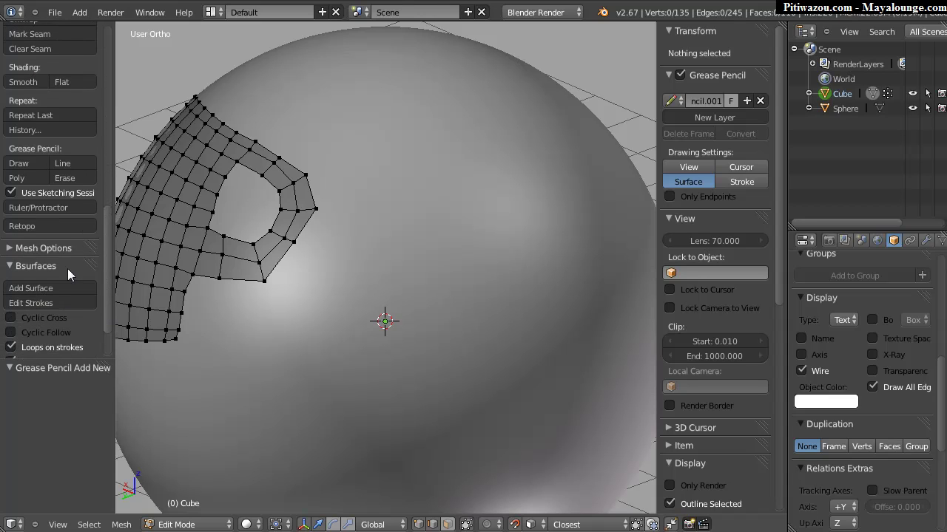
left_click_drag(73, 358, 74, 497)
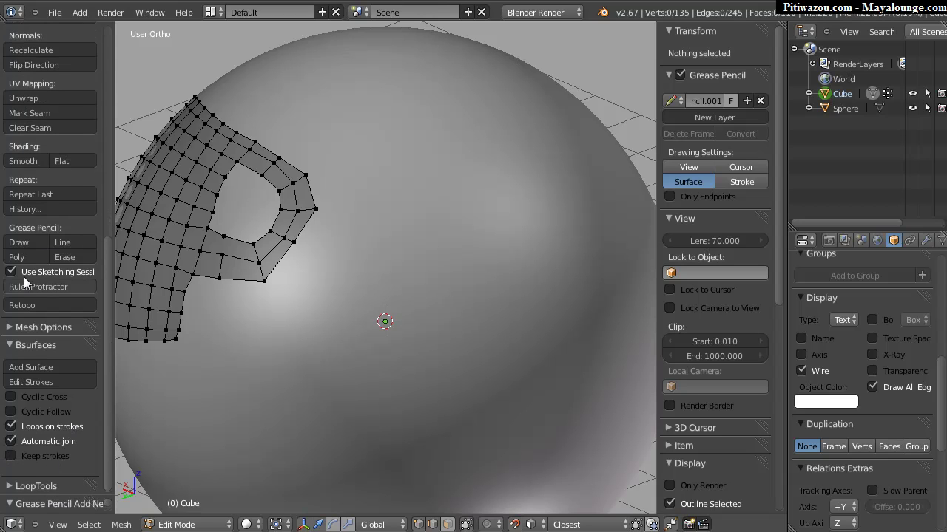
middle_click_drag(196, 219, 305, 295)
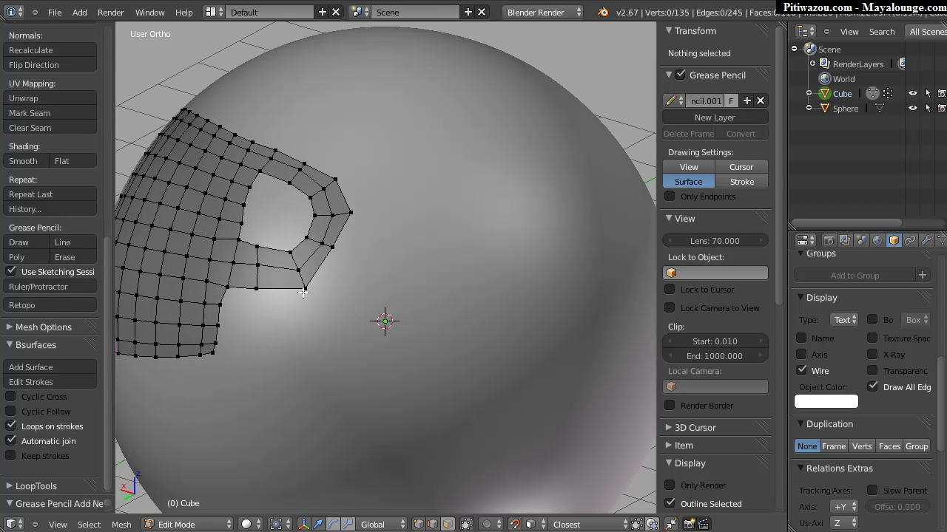
key("c")
left_click_drag(272, 290, 353, 199)
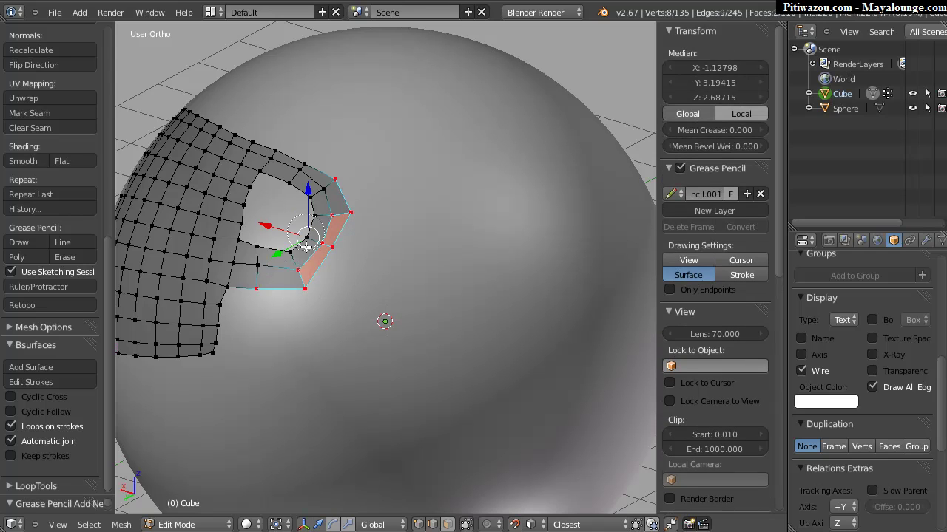
mouse_move(302, 264)
middle_mouse_down()
mouse_move(323, 205)
mouse_move(346, 195)
middle_mouse_up()
left_click(358, 218)
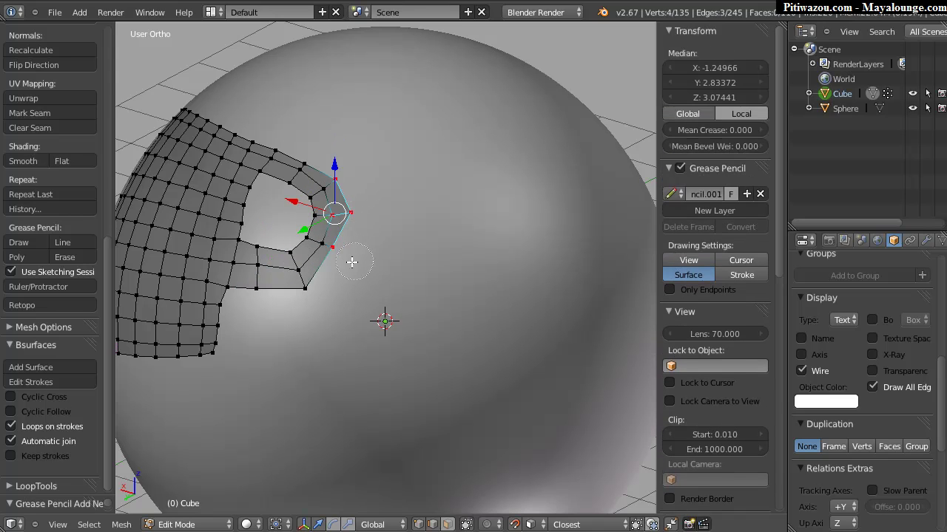
left_click_drag(346, 264, 351, 288)
left_click_drag(312, 285, 305, 281)
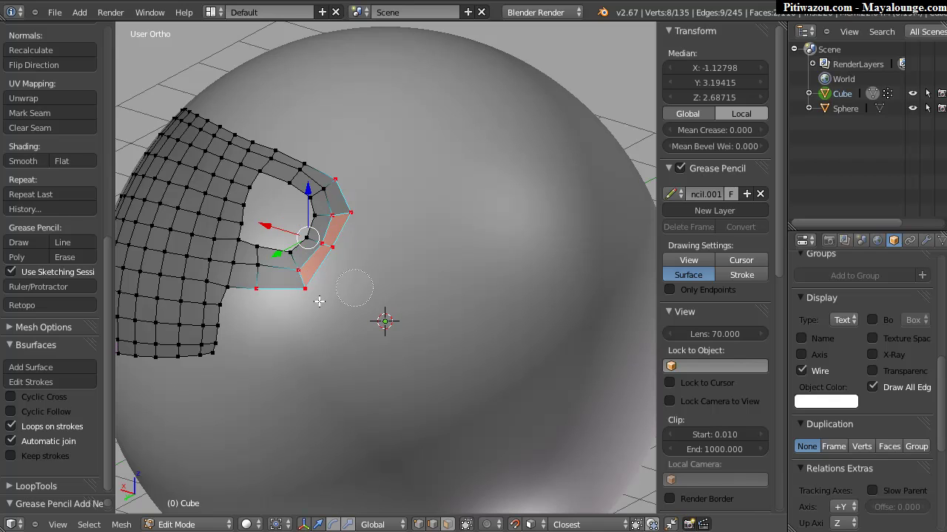
middle_click_drag(324, 256, 306, 281)
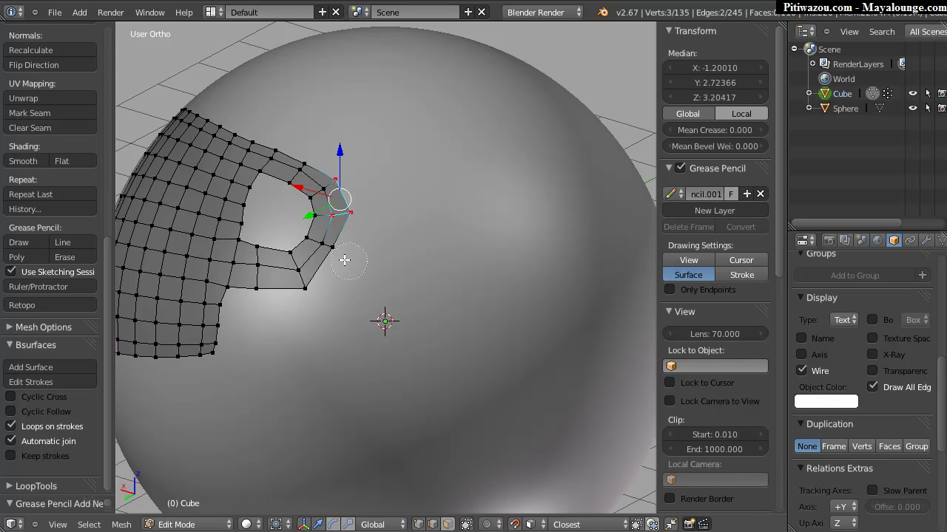
Clear the selection and select only the three outer vertices along the lower tip of the curved strip
key("ctrl+Tab")
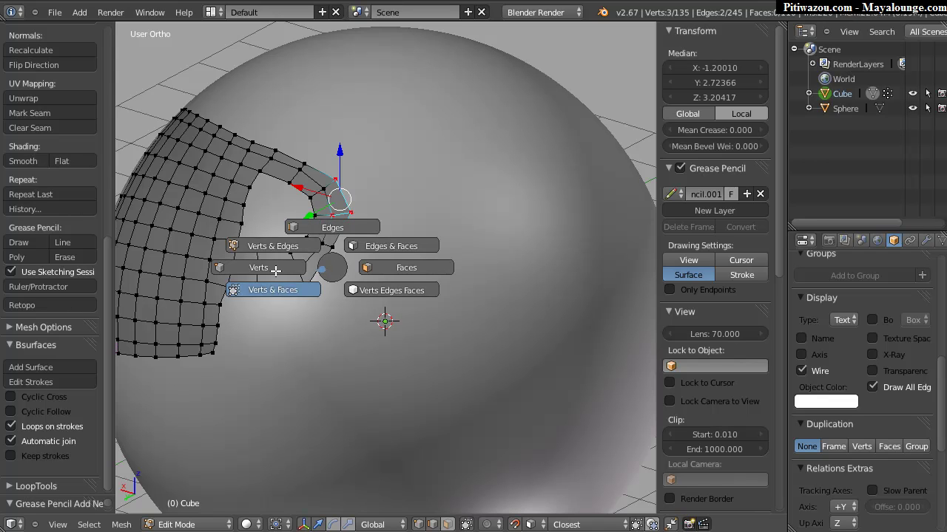
left_click(440, 265)
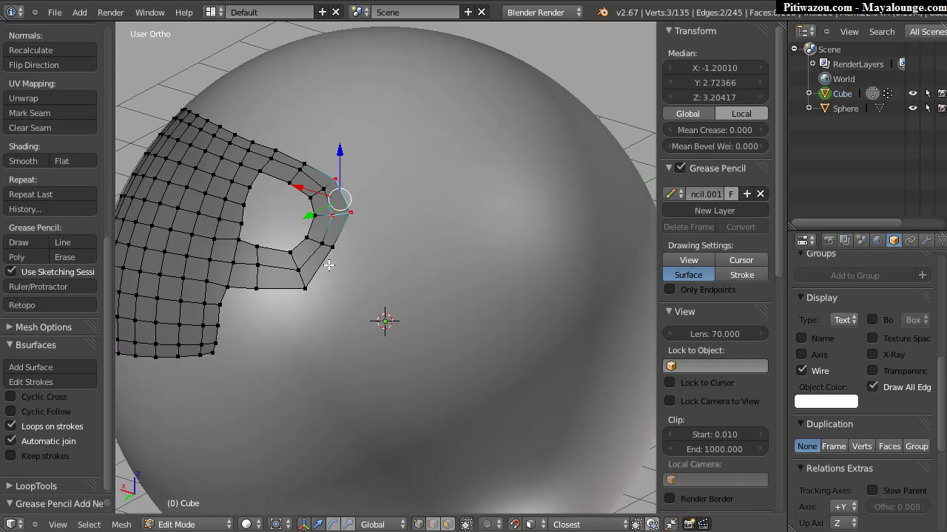
key("a")
right_click(351, 212)
key("c")
mouse_move(347, 266)
left_mouse_down()
mouse_move(324, 265)
mouse_move(294, 304)
left_mouse_up()
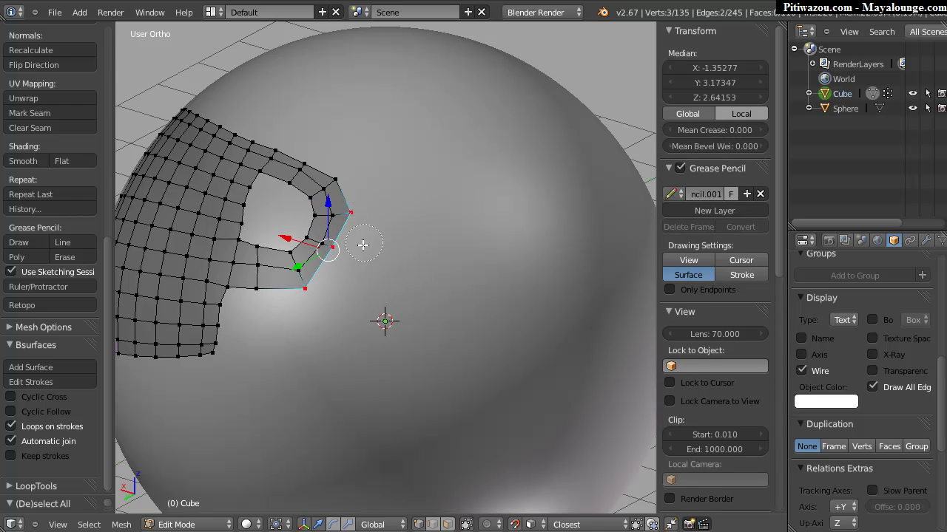
Draw two roughly parallel Grease Pencil strokes on the sphere beyond the selected vertices and generate a Bsurfaces surface from them
left_click_drag(410, 208, 353, 320)
left_click_drag(504, 216, 450, 371)
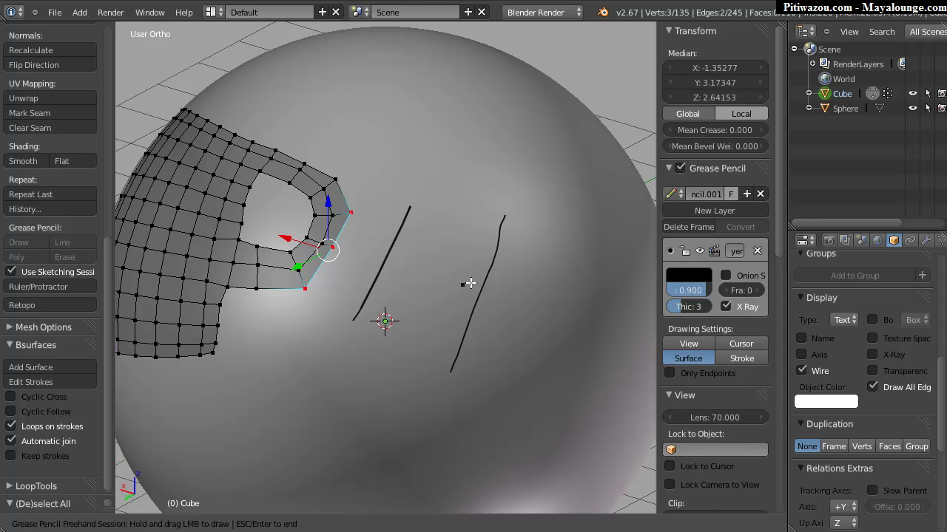
key("Escape")
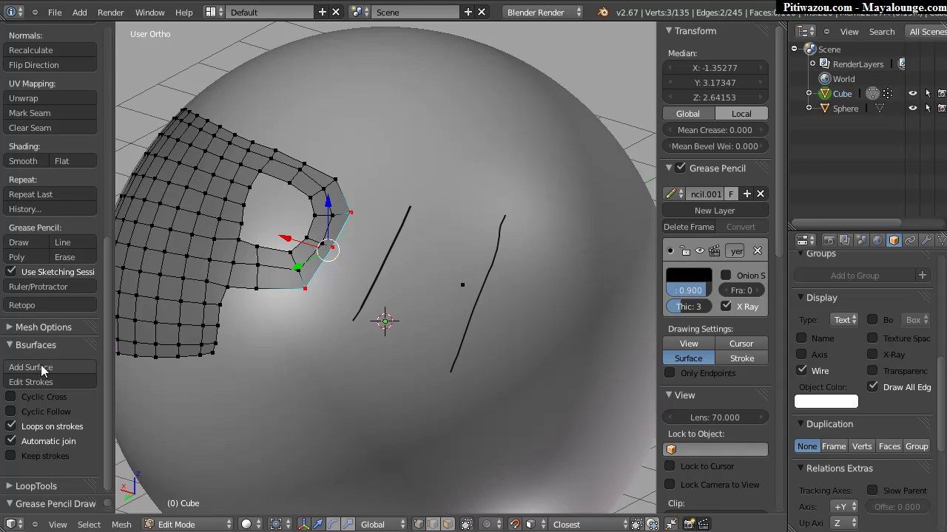
left_click(66, 366)
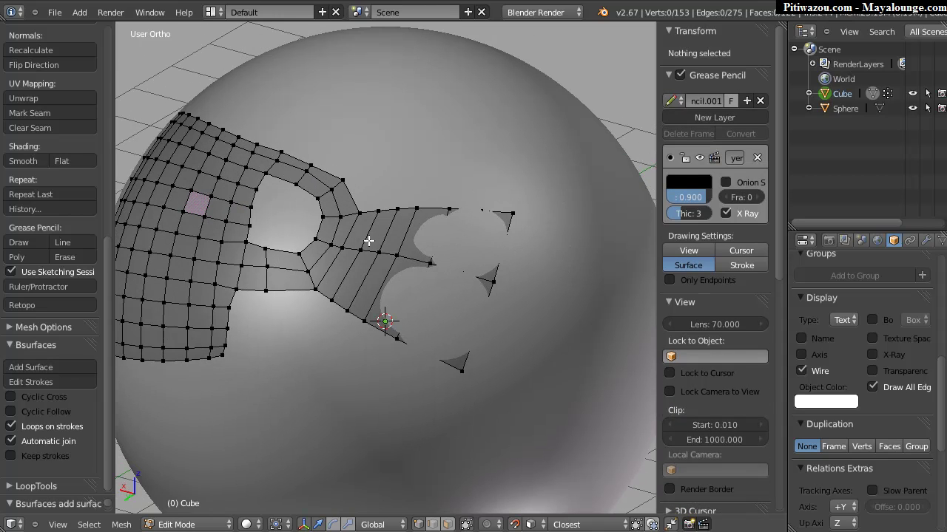
Switch to face selection, select a column of five faces inside the large grid and delete them
scroll(384, 258, "up", 4)
middle_click_drag(366, 221, 352, 241, "shift")
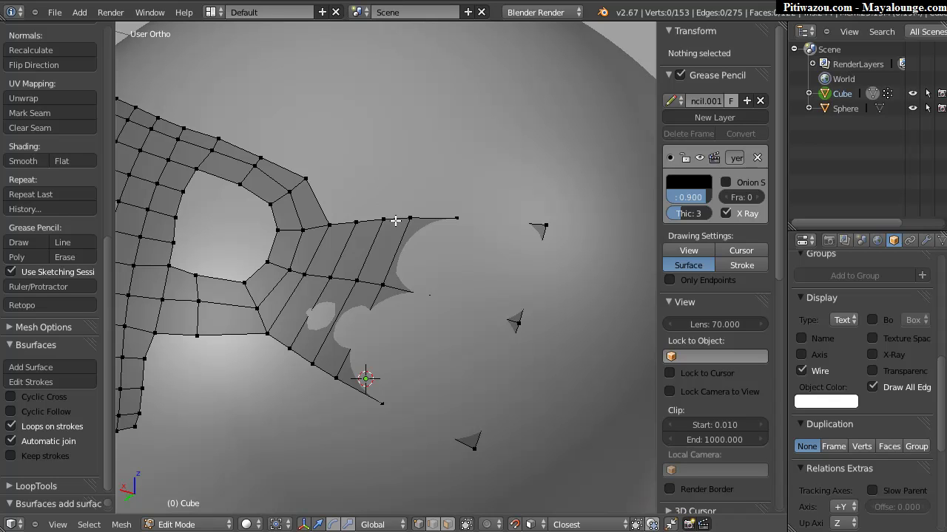
middle_click_drag(369, 167, 376, 231, "shift")
scroll(369, 204, "down", 4)
middle_click_drag(360, 267, 298, 215, "shift")
scroll(333, 200, "up", 3)
key("ctrl+Tab")
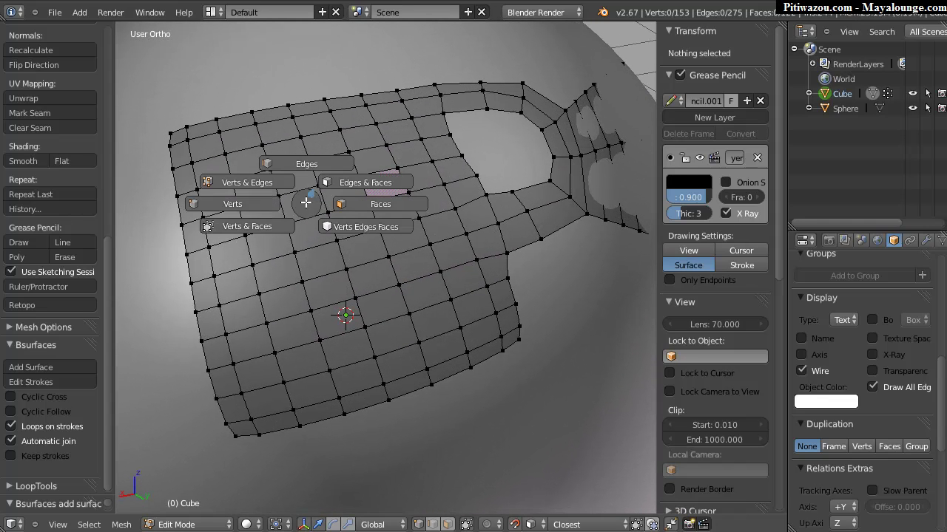
left_click(348, 204)
mouse_move(291, 193)
left_mouse_down()
mouse_move(313, 185)
mouse_move(325, 296)
mouse_move(293, 266)
mouse_move(357, 164)
left_mouse_up()
mouse_move(357, 164)
middle_mouse_down()
mouse_move(295, 173)
mouse_move(340, 203)
middle_mouse_up()
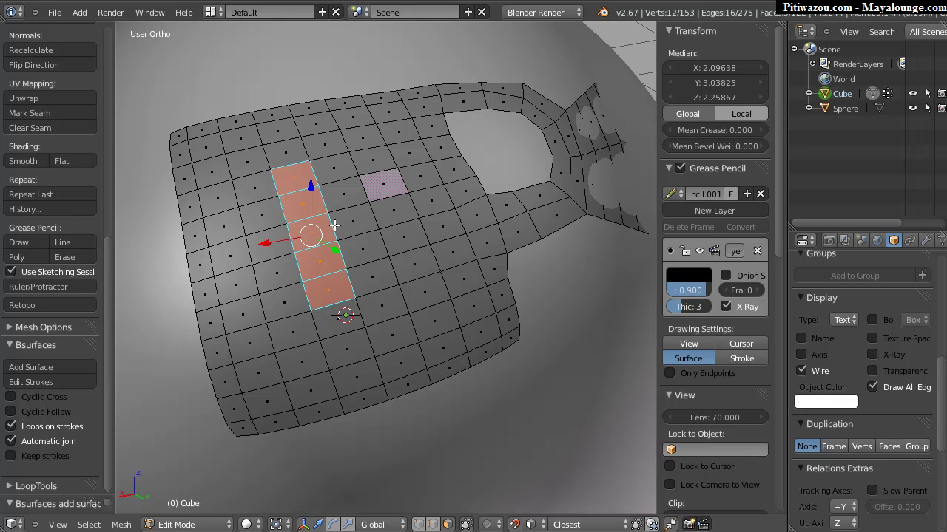
key("x")
left_click(398, 227)
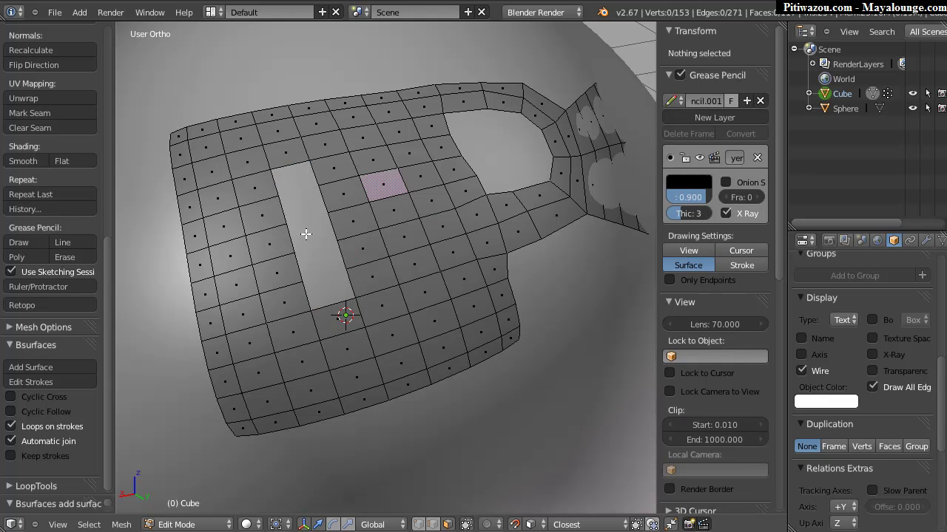
Switch to vertex selection and select three facing vertices on each long side of the new gap
key("ctrl+Tab")
left_click(238, 200)
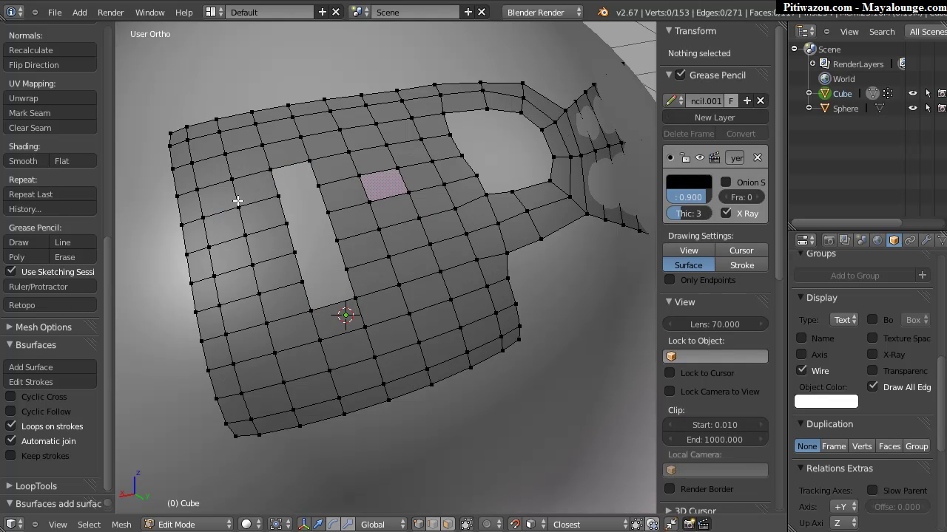
right_click(279, 194)
right_click(286, 224, "shift")
right_click(295, 253, "shift")
key("c")
left_click_drag(324, 194, 341, 231)
scroll(285, 177, "up", 5)
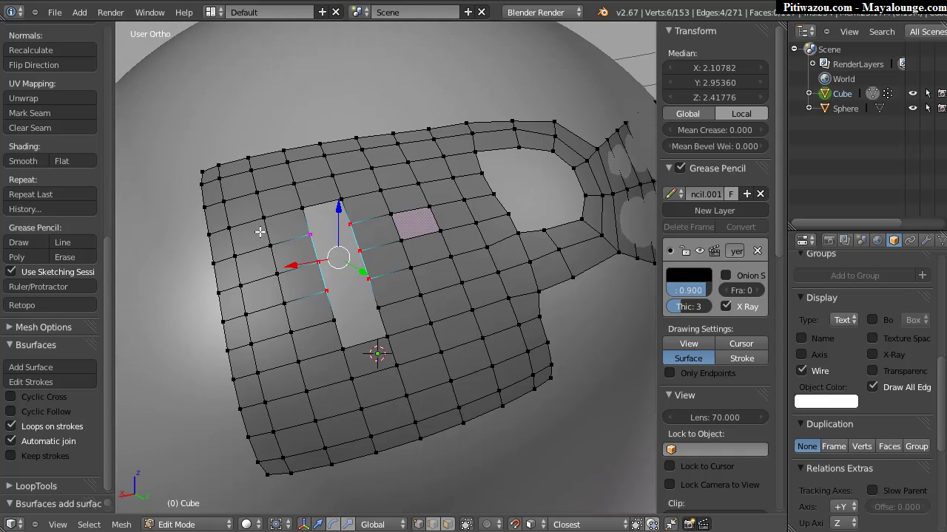
Draw two Grease Pencil strokes across the gap between the selected vertices and bridge it with a Bsurfaces surface
left_click_drag(267, 199, 352, 184)
left_click_drag(302, 324, 395, 290)
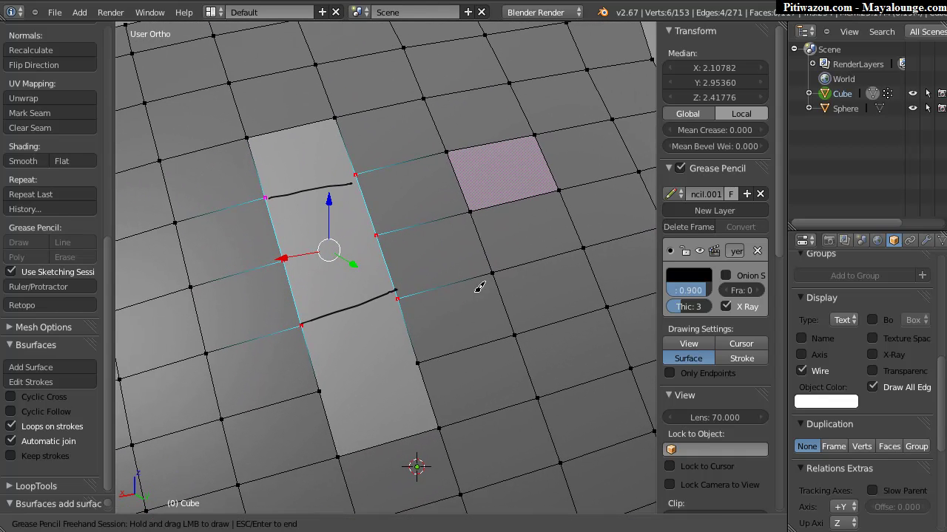
key("Return")
left_click(38, 367)
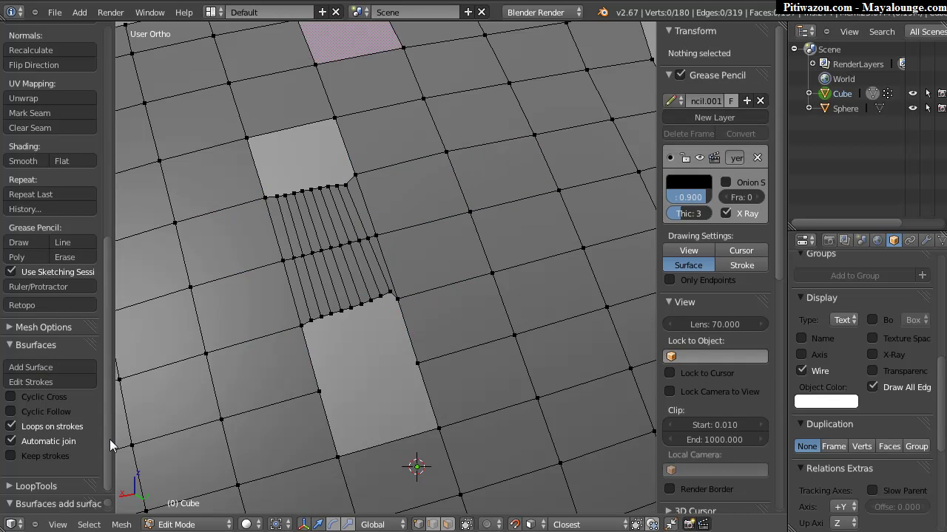
Expand the options of the added Bsurfaces surface and lower Cross to 6 and finally to 1
left_click(46, 504)
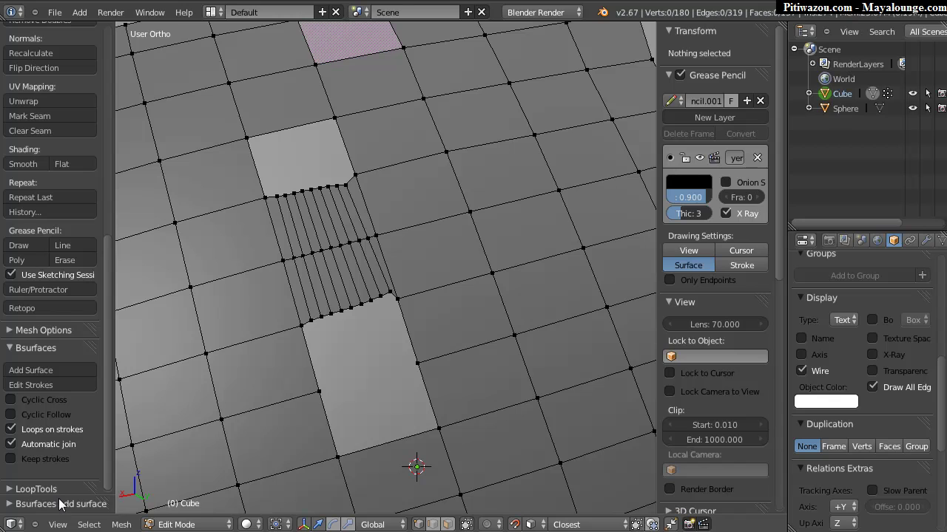
left_click_drag(61, 496, 65, 425)
mouse_move(30, 457)
left_mouse_down()
mouse_move(4, 457)
mouse_move(32, 457)
mouse_move(11, 457)
mouse_move(18, 457)
left_mouse_up()
scroll(465, 180, "down", 5)
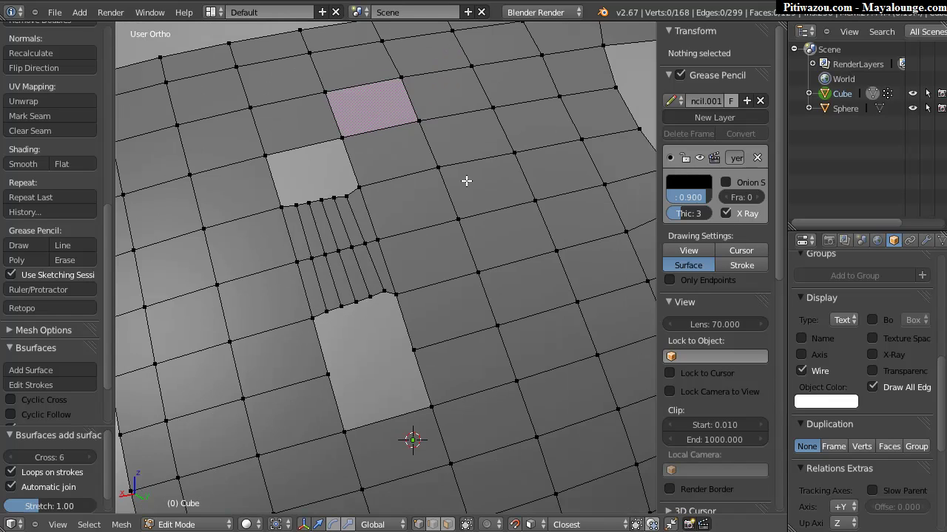
scroll(365, 261, "up", 6)
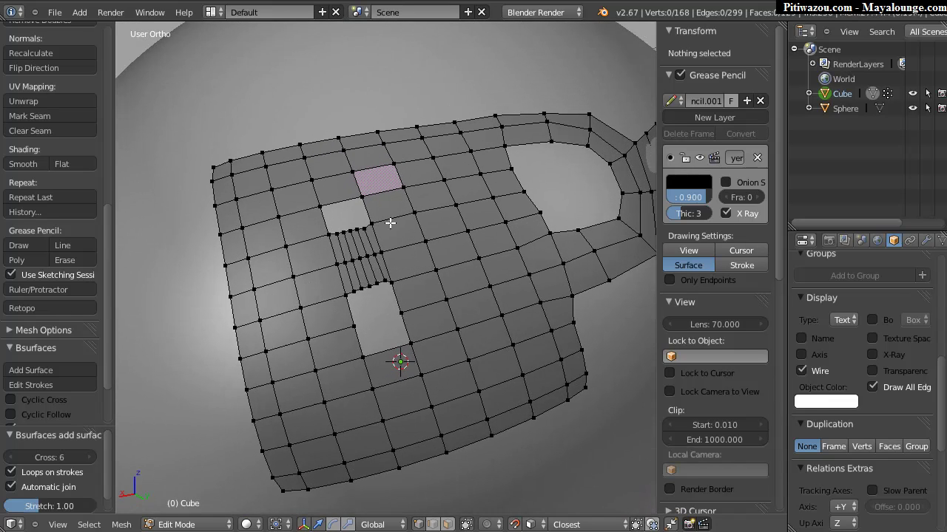
left_click_drag(61, 454, 46, 456)
scroll(414, 237, "down", 3)
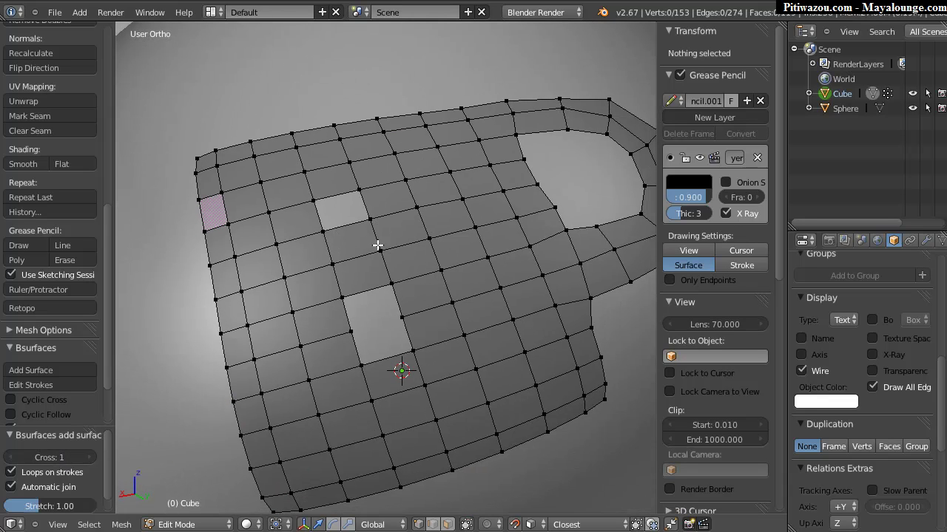
Switch to edge selection and fill the remaining openings above and below the bridged area with faces
key("ctrl+Tab")
left_click(301, 233)
key("ctrl+Tab")
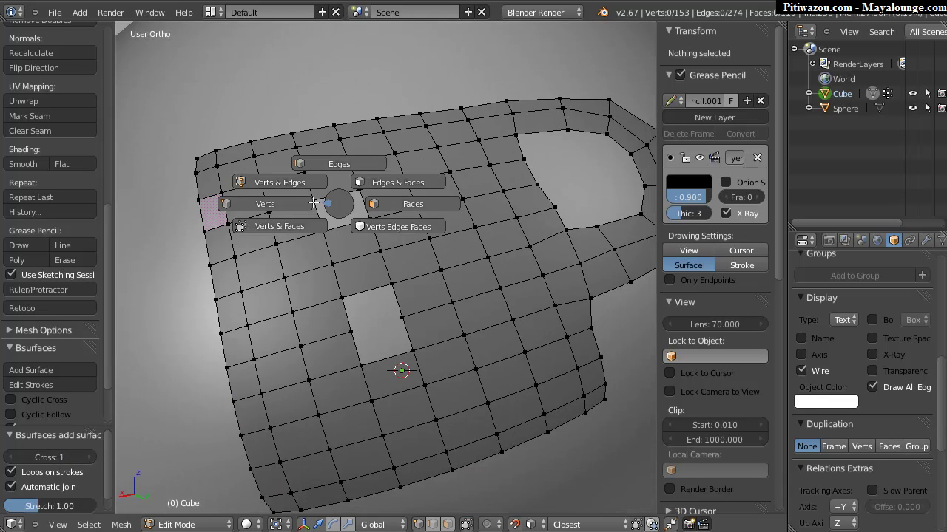
left_click(348, 199)
right_click(338, 197)
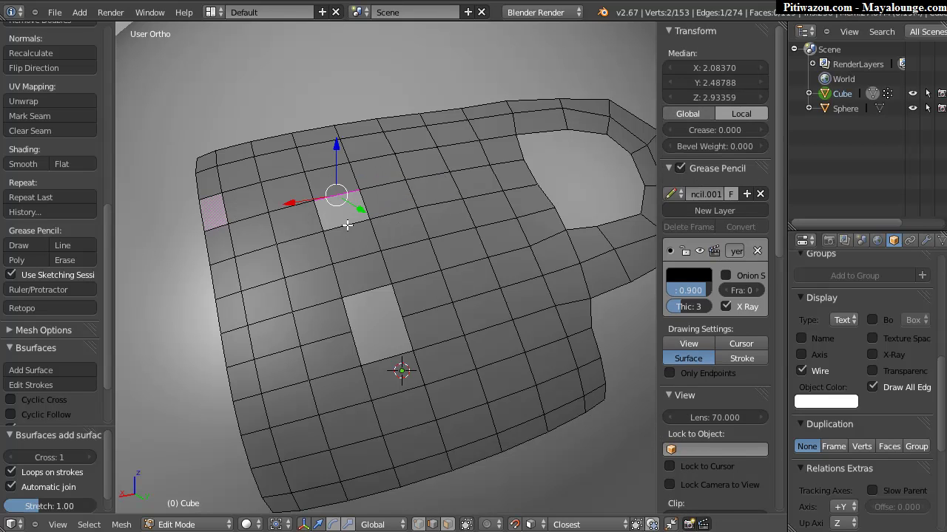
key("f")
right_click(369, 286)
key("f")
key("f")
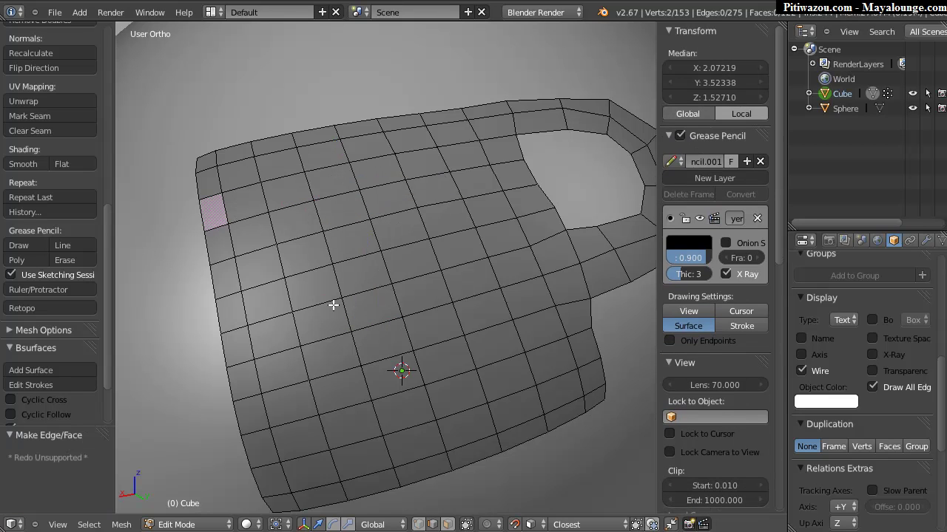
Select the edge loop around the large rounded hole, extrude it and scale the new loop inward
middle_click_drag(598, 179, 441, 162)
scroll(431, 184, "up", 2)
right_click(439, 158, "alt")
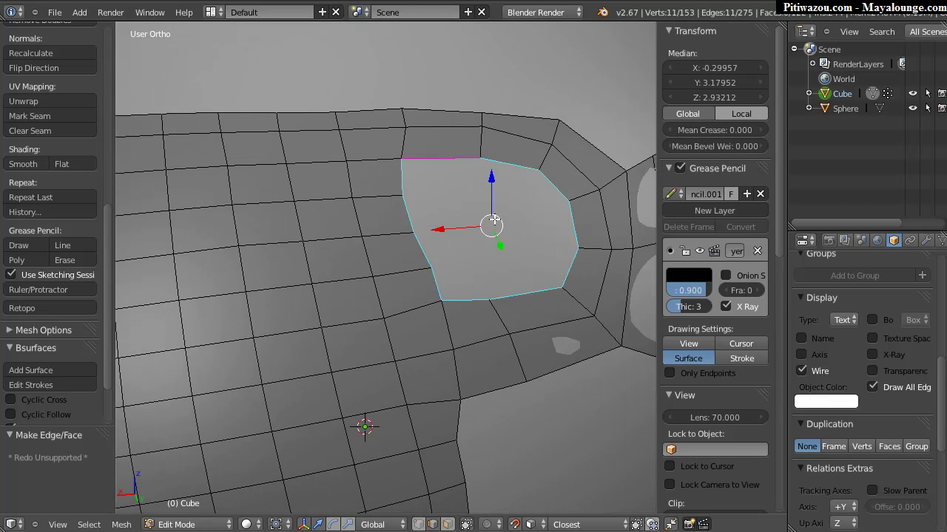
key("i")
key("Escape")
key("e")
key("s")
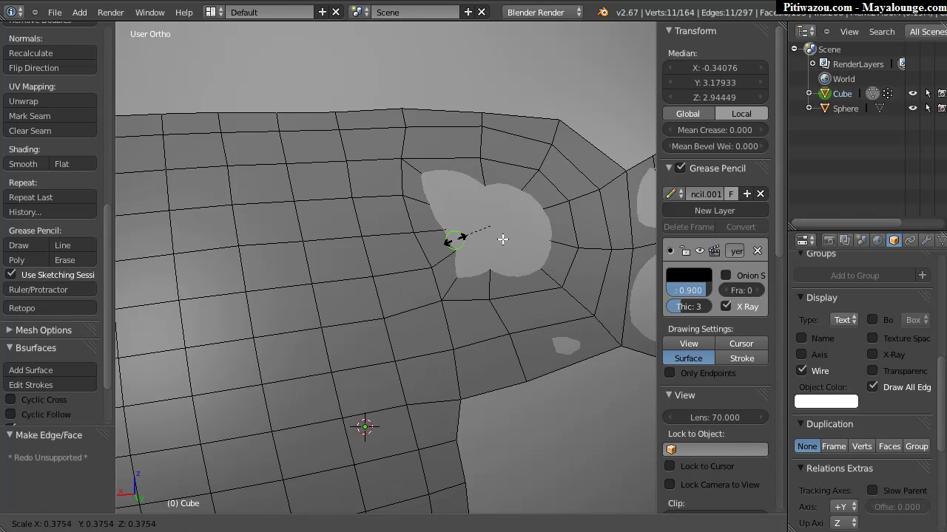
left_click(496, 230)
Rescale the extruded inner edge loop and move it within the hole
middle_click_drag(496, 230, 494, 196)
mouse_move(499, 225)
left_mouse_down()
mouse_move(494, 217)
mouse_move(501, 228)
left_mouse_up()
key("s")
left_click(554, 235)
key("g")
left_click(516, 207)
middle_click_drag(515, 207, 478, 236)
Try moving a spoke edge of the new ring along global Z, and reposition the whole inner loop near the hole's centre
right_click(486, 226)
key("g")
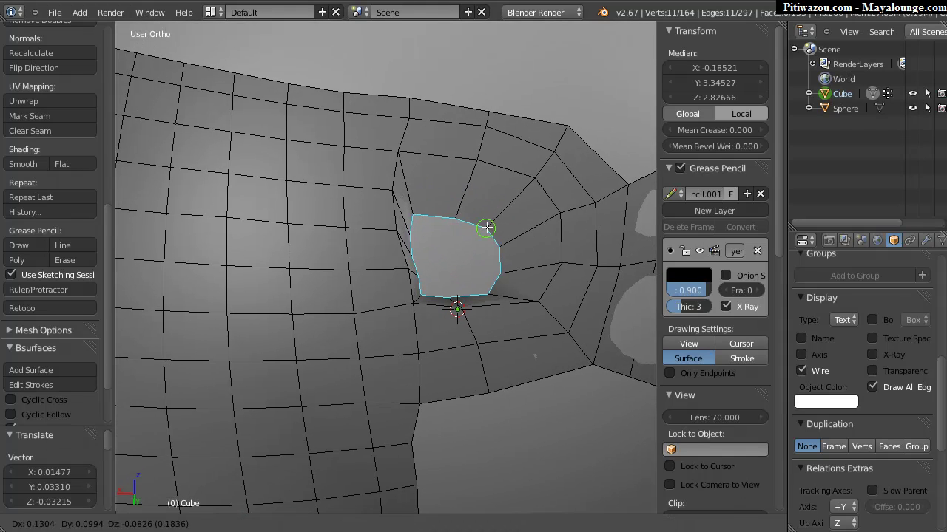
key("z")
key("z")
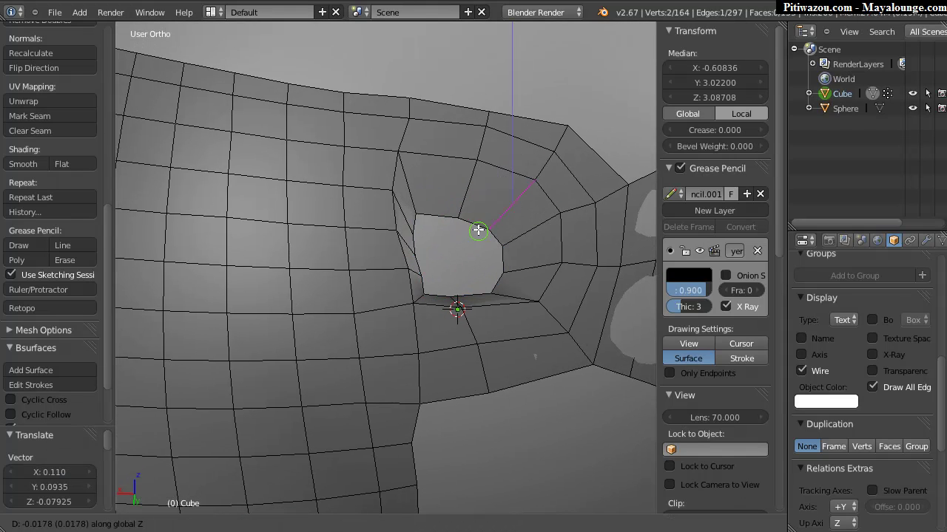
left_click(478, 232)
right_click(476, 235, "alt")
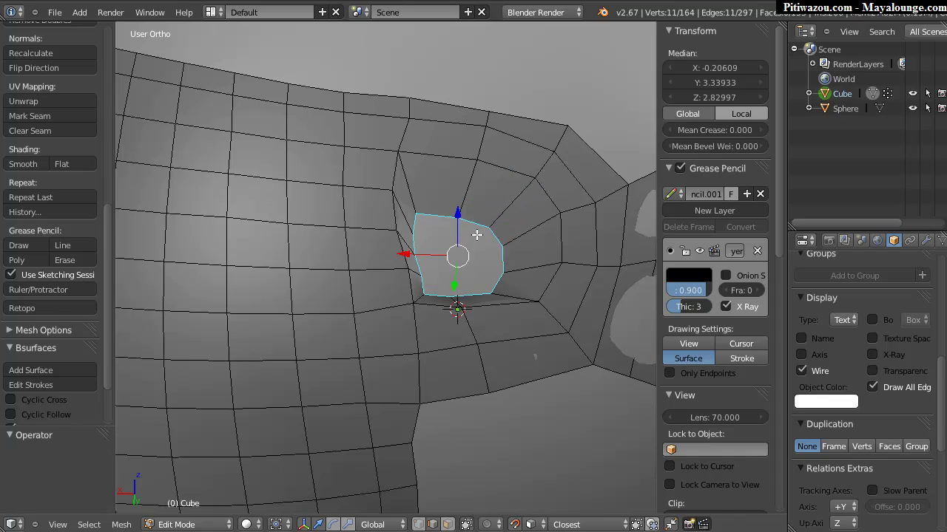
key("g")
left_click(508, 201)
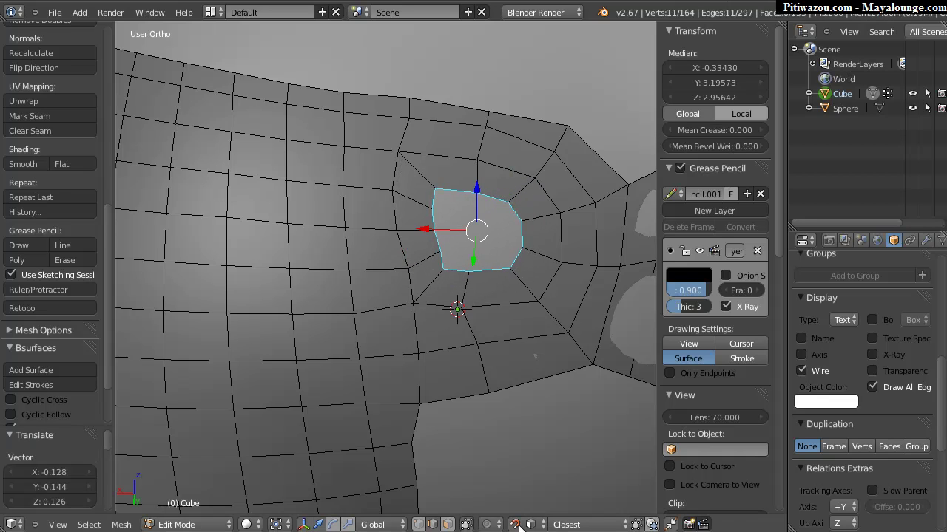
Enter Sculpt Mode, enlarge the brush and even out the new ring of faces around the hole
middle_click_drag(422, 197, 416, 195)
key("Tab")
left_click(415, 158)
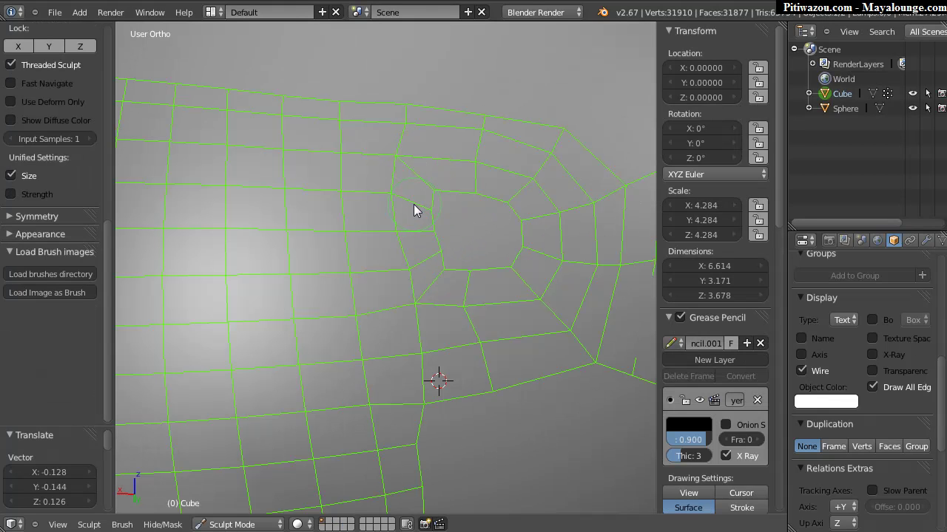
key("f")
left_click(458, 208)
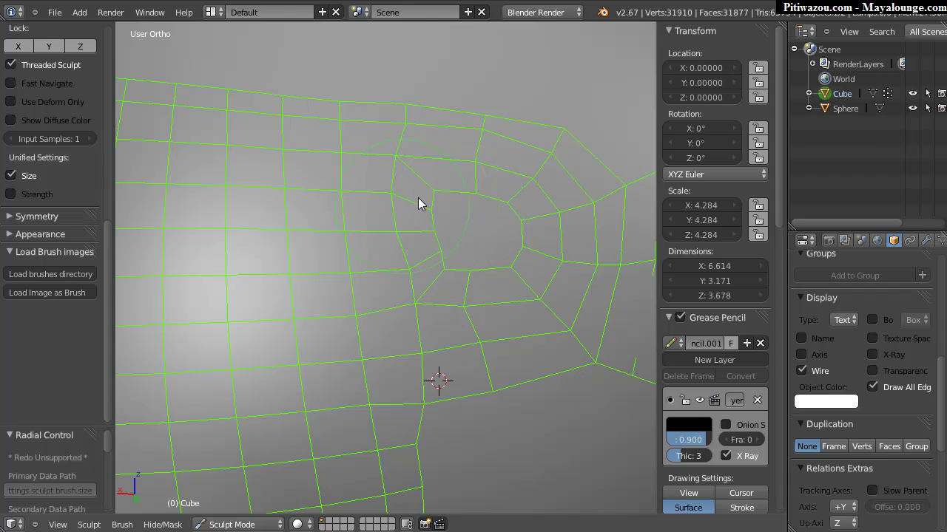
mouse_move(434, 238)
left_mouse_down()
mouse_move(461, 266)
mouse_move(516, 191)
left_mouse_up()
left_click_drag(454, 171, 465, 144)
middle_click_drag(472, 126, 447, 216)
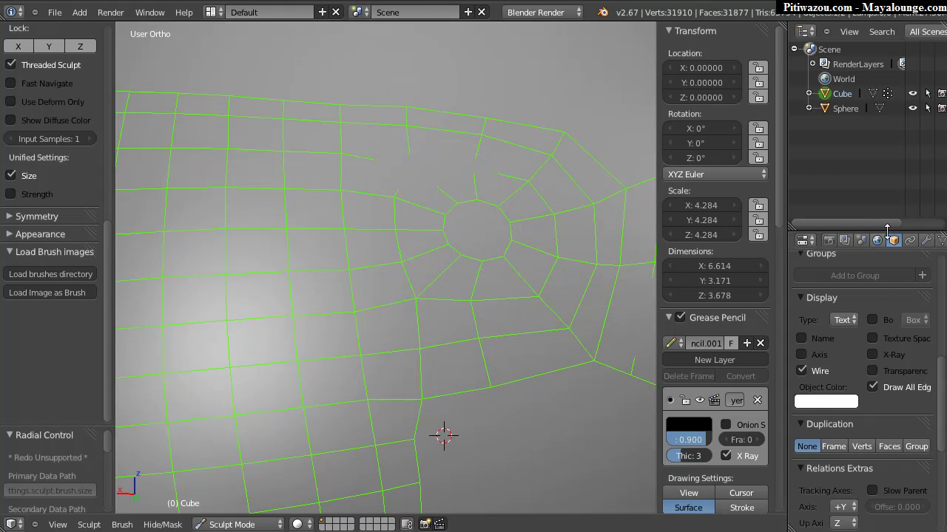
Add a Shrinkwrap modifier to the retopology mesh with Sphere as its target
left_click(926, 240)
left_click(843, 291)
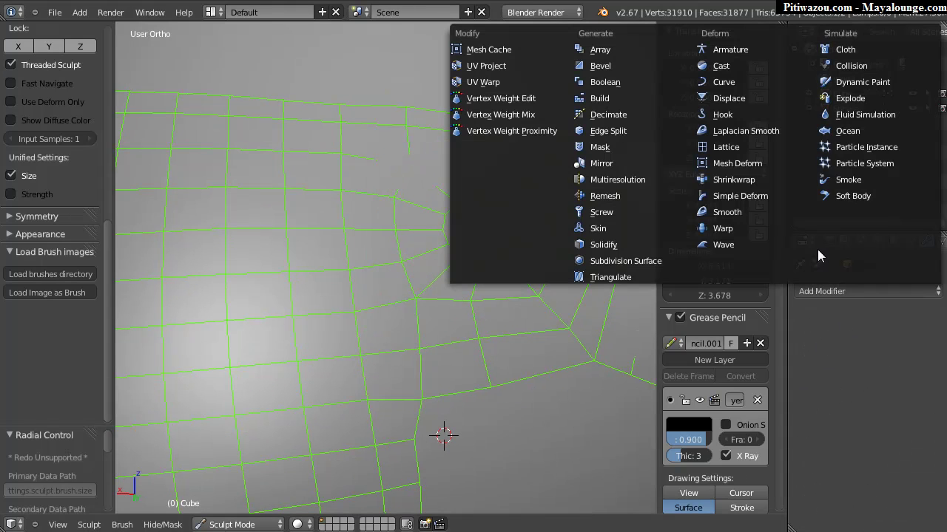
left_click(751, 178)
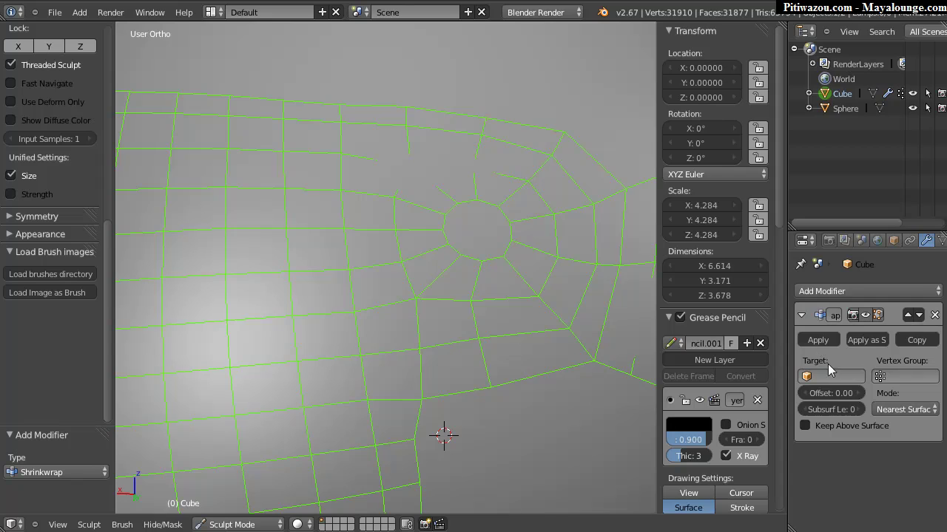
left_click(830, 376)
left_click(819, 226)
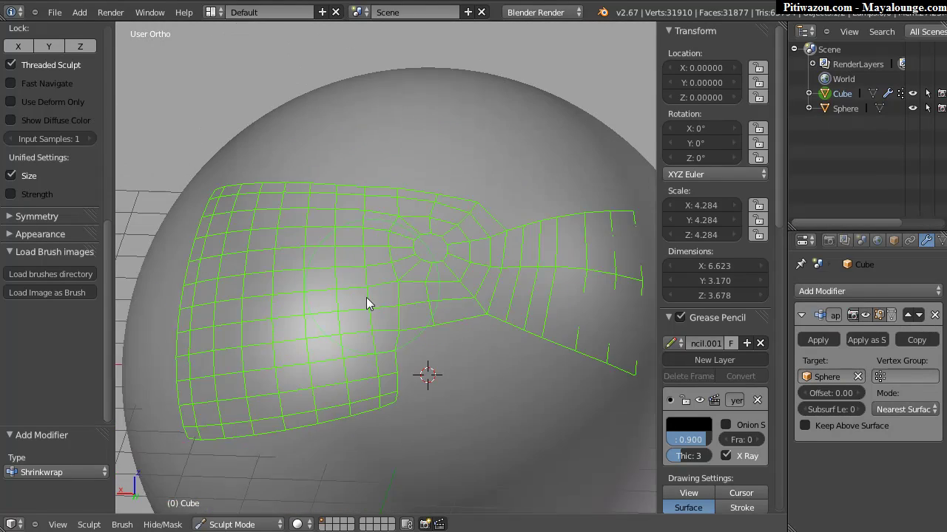
Even out the faces around the small hole and along the upper border by sculpting, and apply the Shrinkwrap modifier
mouse_move(366, 298)
middle_mouse_down()
mouse_move(354, 228)
mouse_move(408, 245)
mouse_move(364, 249)
middle_mouse_up()
scroll(422, 209, "up", 4)
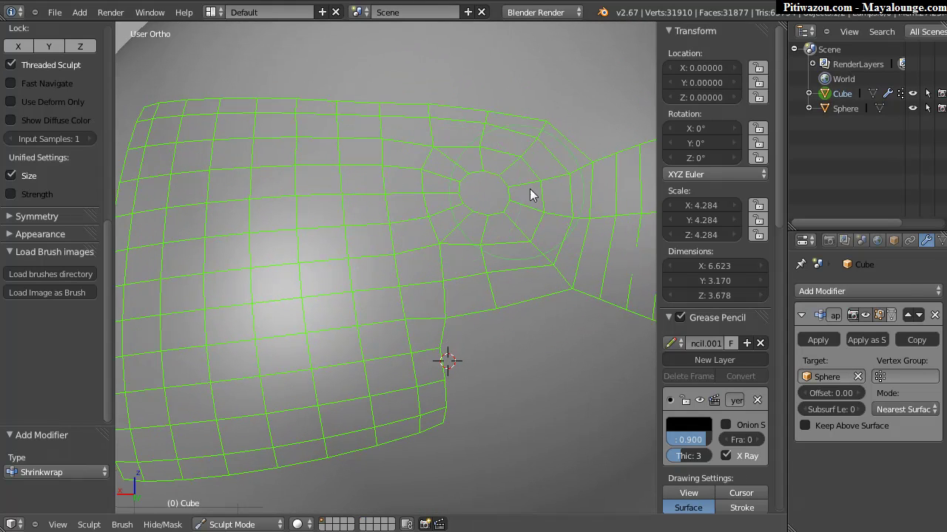
middle_click_drag(496, 193, 437, 228, "shift")
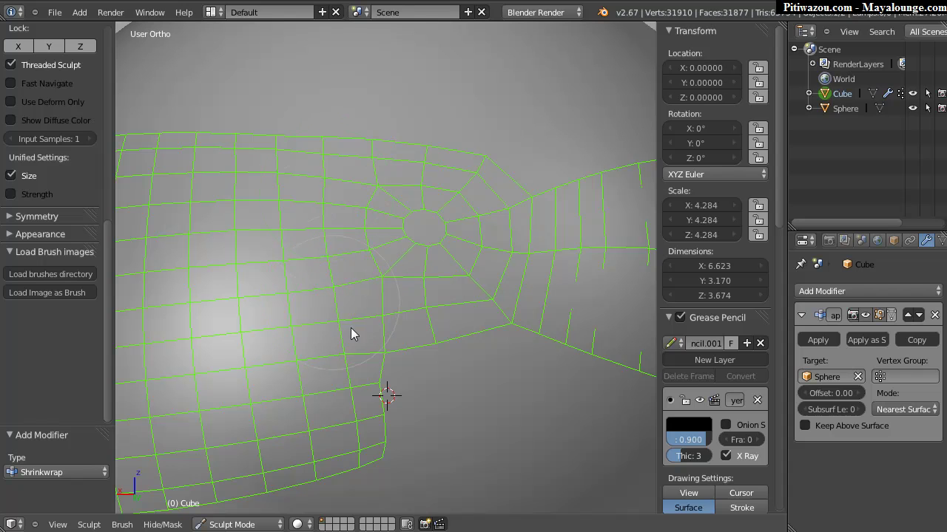
mouse_move(464, 282)
left_mouse_down()
mouse_move(518, 254)
mouse_move(407, 202)
left_mouse_up()
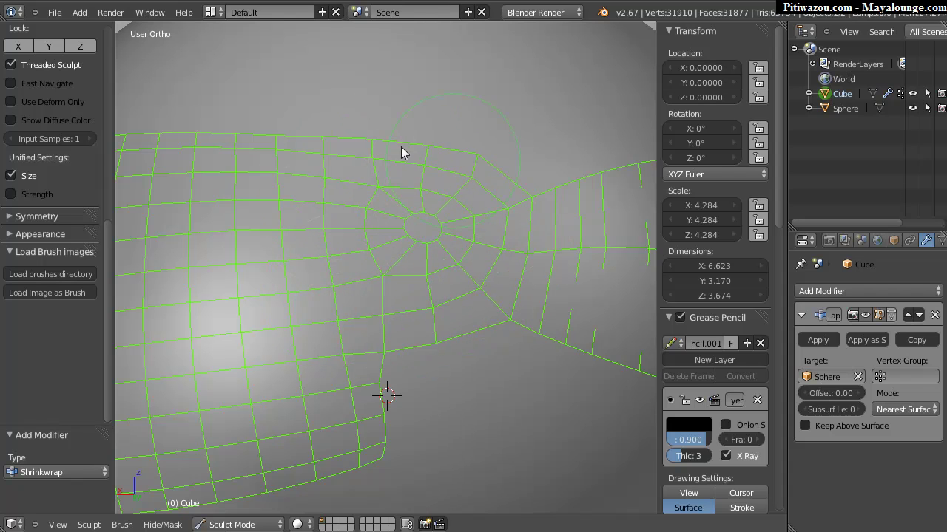
left_click_drag(450, 154, 344, 149)
left_click_drag(434, 162, 486, 151)
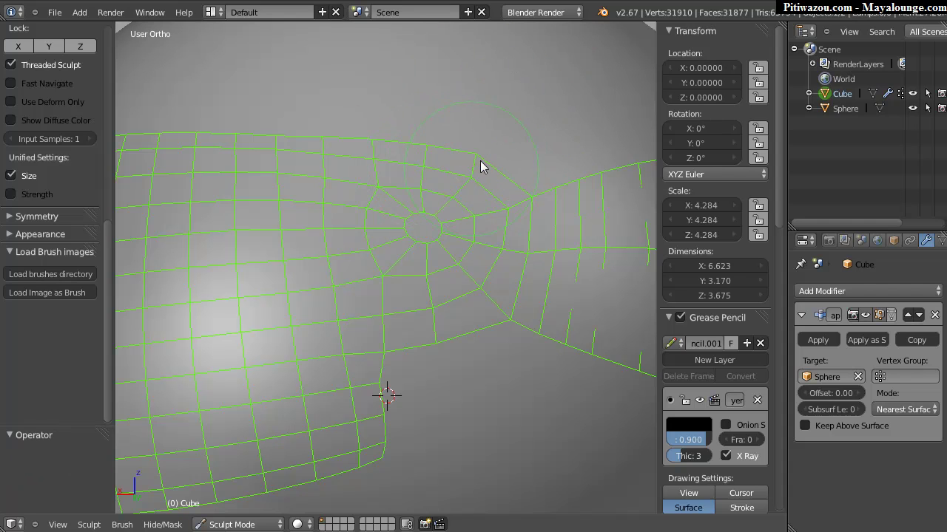
key("f")
left_click(428, 160)
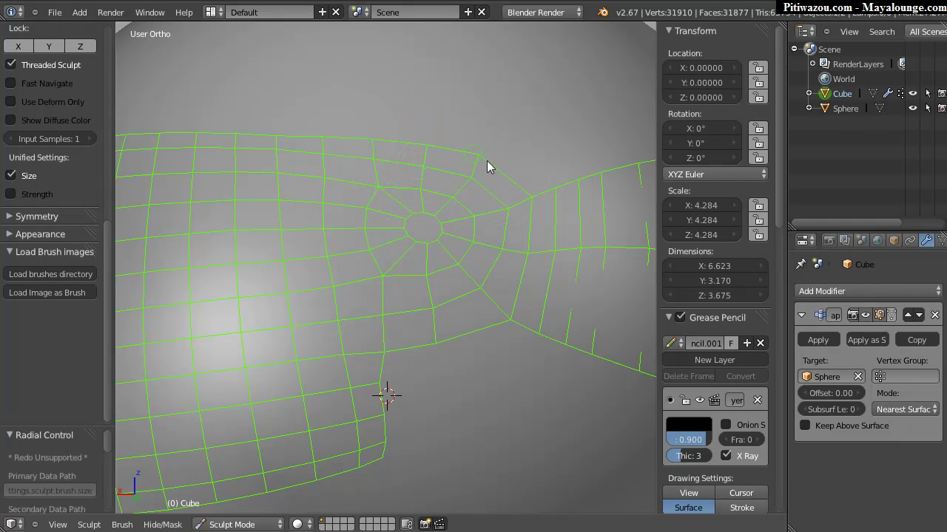
left_click(817, 339)
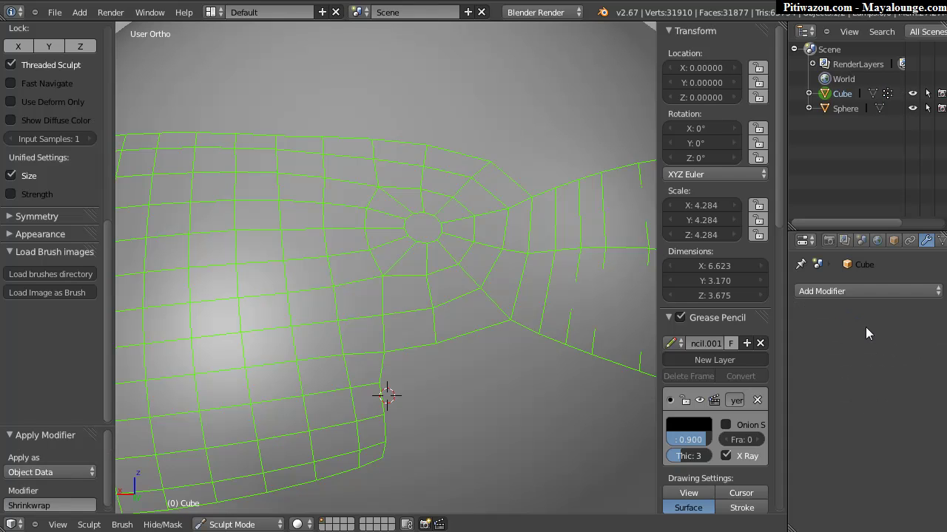
Leave Sculpt Mode for Object Mode and enter Edit Mode on the retopology mesh
key("Tab")
left_click(370, 289)
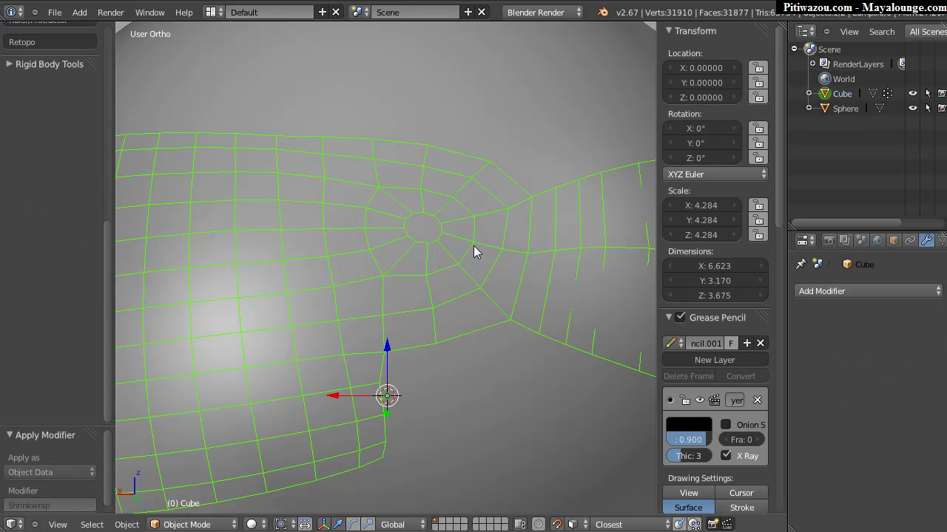
key("Tab")
left_click(545, 239)
middle_click_drag(545, 239, 325, 250)
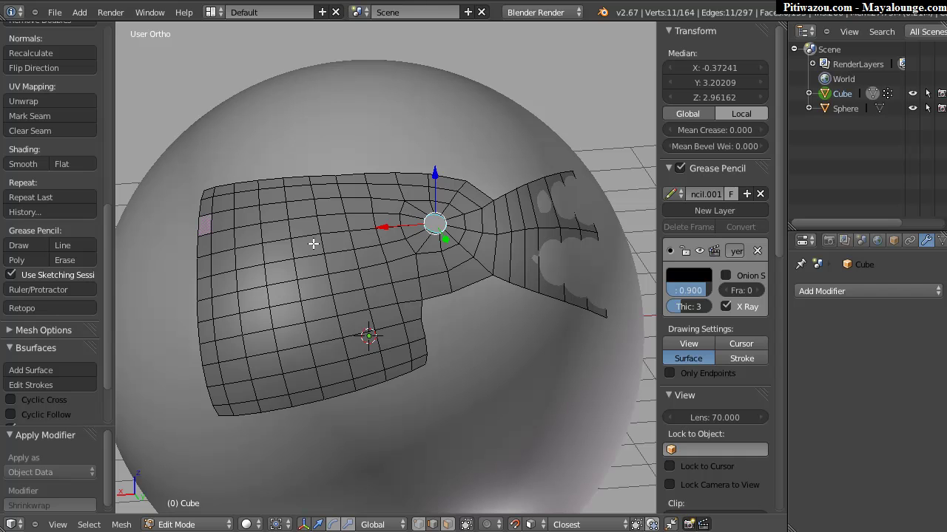
Cycle the mesh through Object, Edit and Sculpt Mode, returning to Edit Mode
key("Tab")
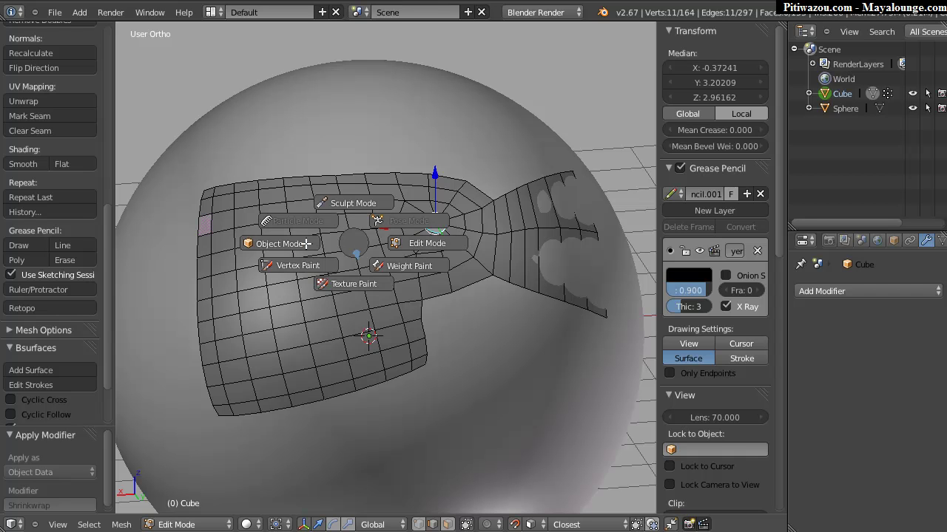
left_click(276, 256)
key("Tab")
left_click(242, 242)
key("Tab")
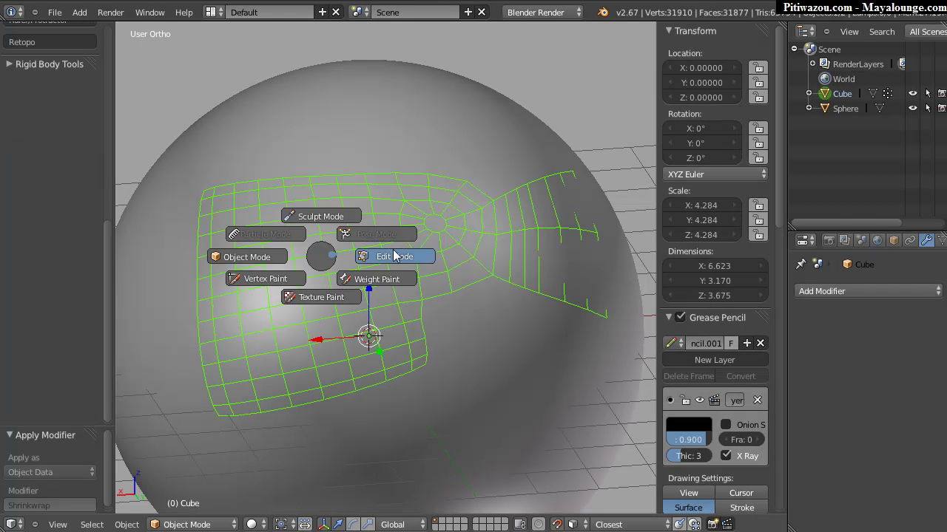
left_click(421, 250)
key("Tab")
left_click(327, 274)
key("Tab")
left_click(347, 201)
mouse_move(469, 289)
middle_mouse_down()
mouse_move(318, 237)
mouse_move(350, 232)
middle_mouse_up()
scroll(353, 219, "up", 2)
key("Tab")
left_click(412, 210)
Switch the mesh selection mode to faces, on to edges and finally to vertices
key("ctrl+Tab")
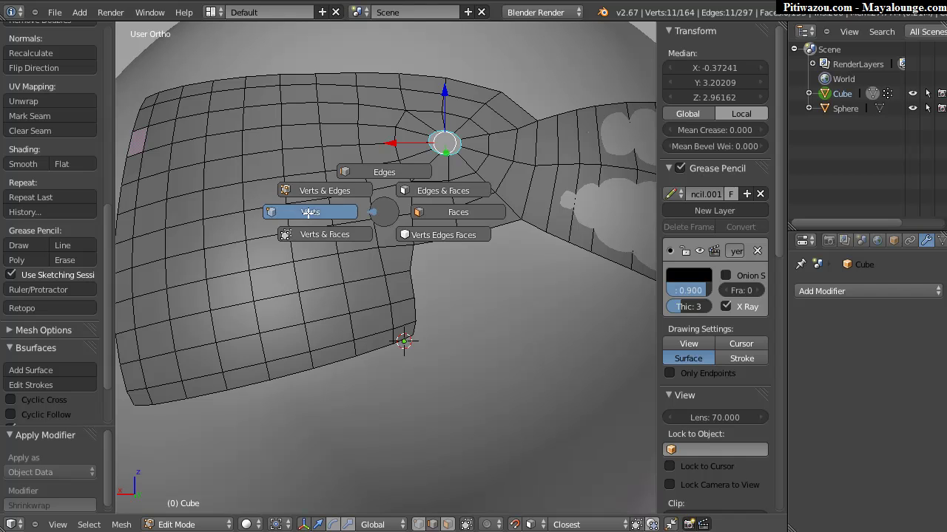
left_click(416, 205)
key("ctrl+Tab")
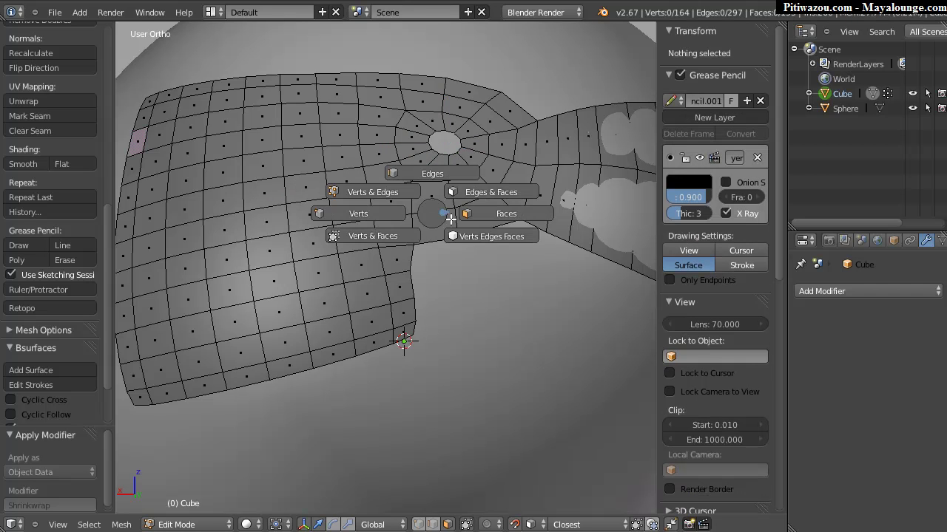
left_click(429, 181)
key("ctrl+Tab")
left_click(278, 253)
Select the three border vertices below the small hole, between the grid's inner corner and the start of the side strip
middle_click_drag(328, 256, 385, 242)
middle_click_drag(293, 286, 324, 255)
scroll(355, 244, "down", 7)
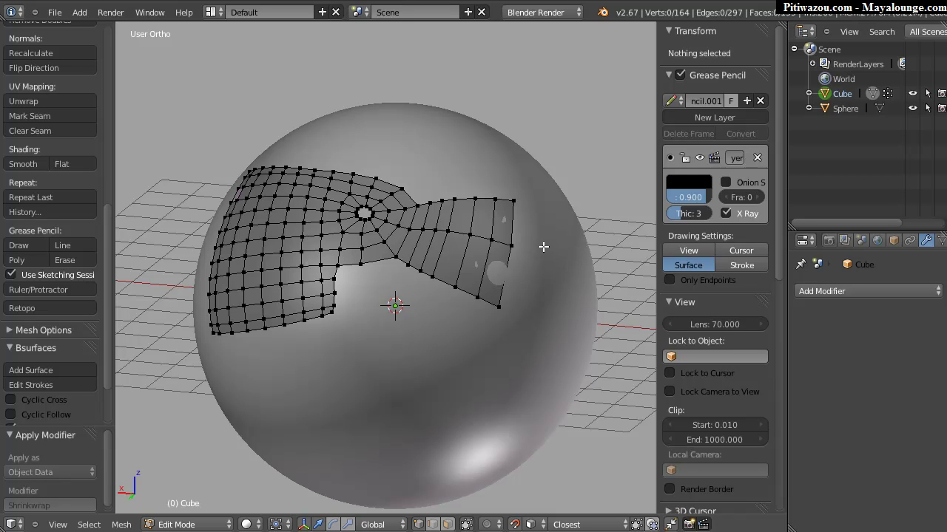
middle_click_drag(278, 258, 395, 276)
scroll(394, 275, "up", 3)
scroll(394, 276, "up", 3)
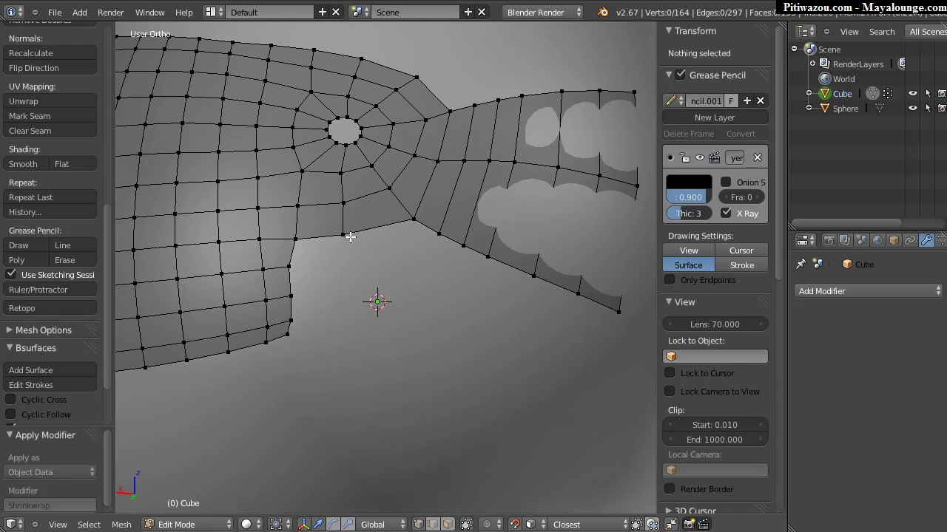
mouse_move(303, 253)
left_mouse_down()
mouse_move(296, 243)
mouse_move(402, 218)
left_mouse_up()
key("Escape")
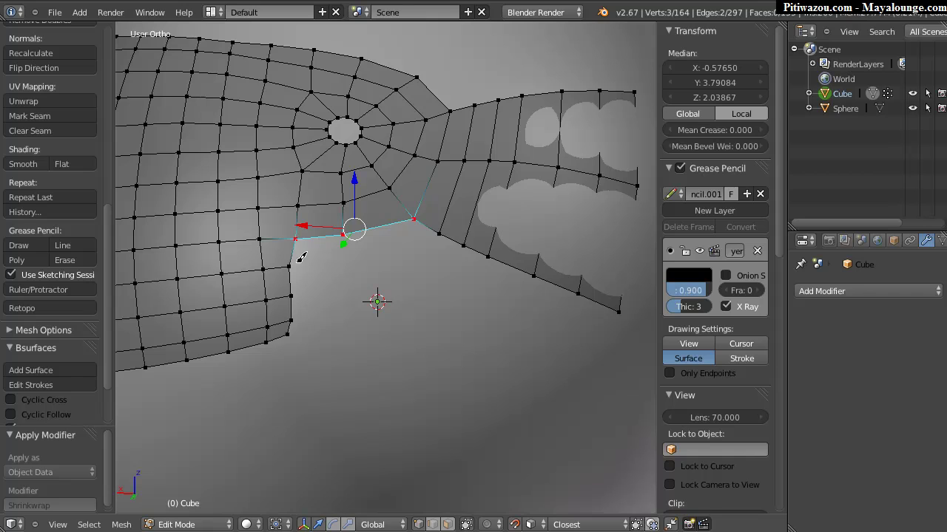
Draw four Grease Pencil strokes across the gap from the grid to the side strip and build a Bsurfaces surface with Follow 1
left_click_drag(296, 261, 460, 237)
left_click_drag(300, 294, 451, 255)
left_click_drag(296, 321, 488, 254)
mouse_move(288, 335)
left_mouse_down()
mouse_move(472, 301)
mouse_move(534, 273)
left_mouse_up()
key("Escape")
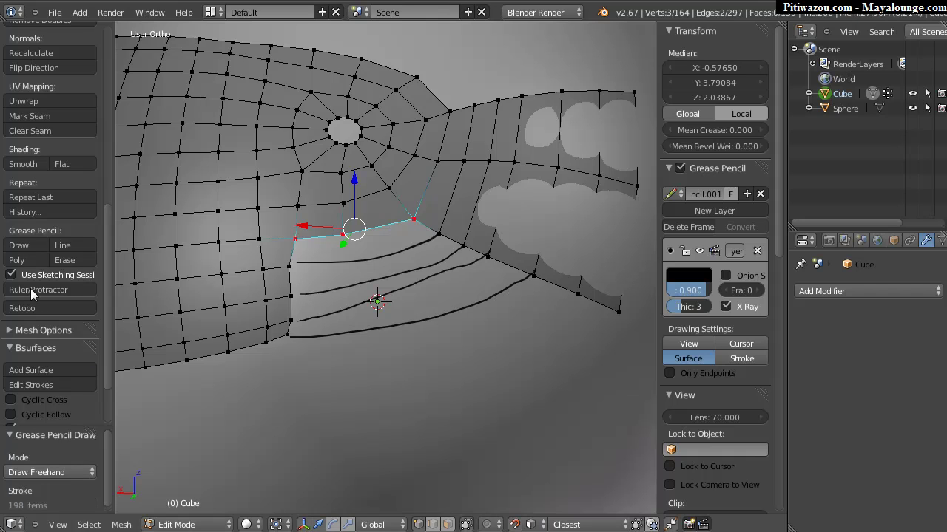
left_click(31, 370)
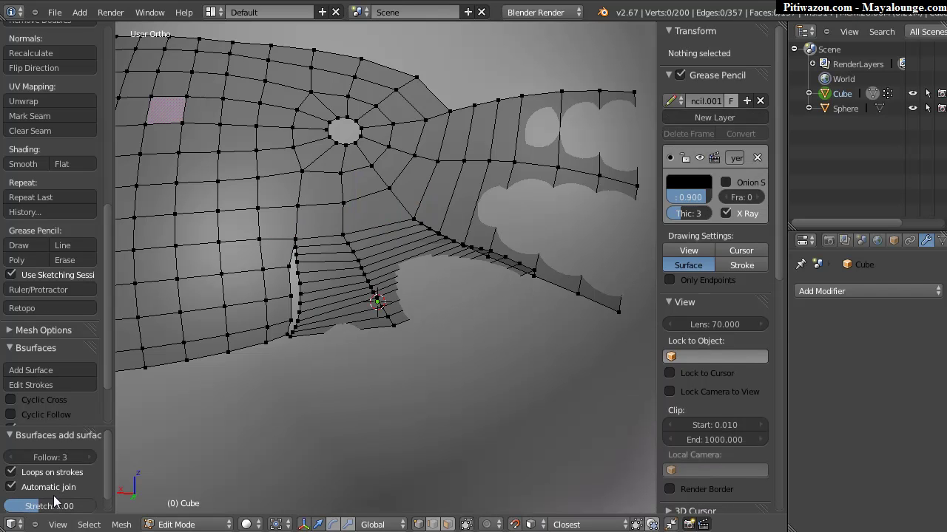
left_click_drag(70, 458, 46, 458)
Set snapping to Vertex and move the four loose vertices between the grid and the new patch onto their matching counterparts
middle_click_drag(267, 285, 337, 265)
scroll(298, 259, "up", 2)
key("ctrl+shift+Tab")
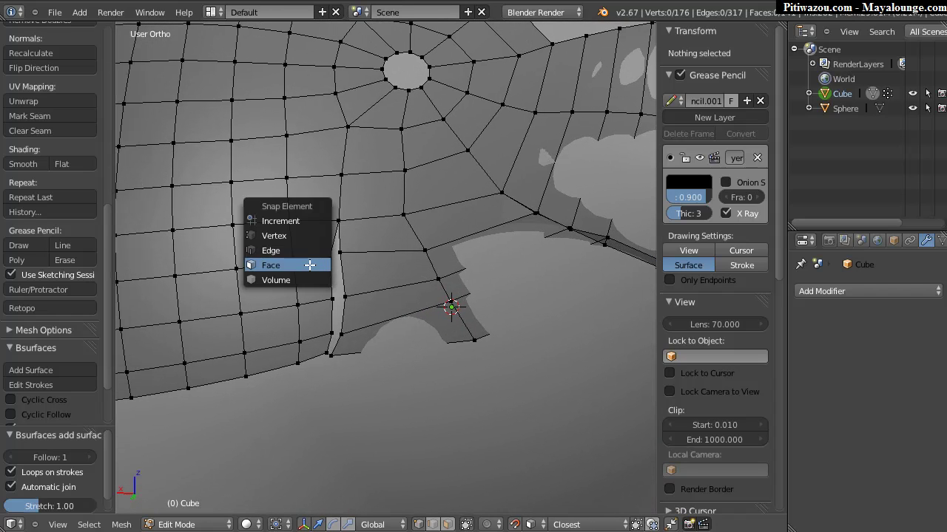
left_click(292, 235)
right_click(338, 252)
key("g")
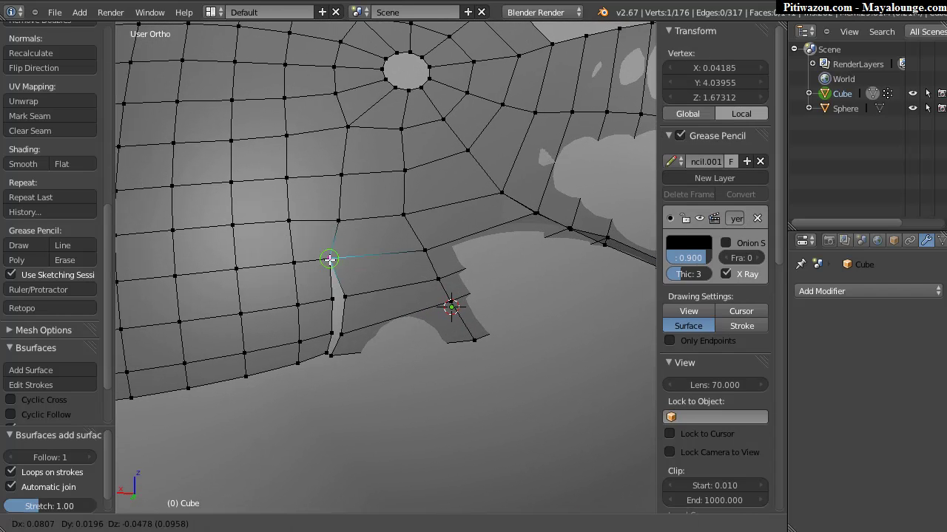
left_click(330, 259)
right_click(346, 298)
key("g")
left_click(330, 298)
right_click(341, 333)
key("g")
left_click(333, 340)
right_click(331, 355)
key("g")
left_click(327, 353)
Snap the new patch's vertices along the side strip onto the strip's border vertices and adjust the corner vertex
middle_click_drag(593, 260, 427, 266, "shift")
right_click(442, 245)
key("g")
left_click(438, 252)
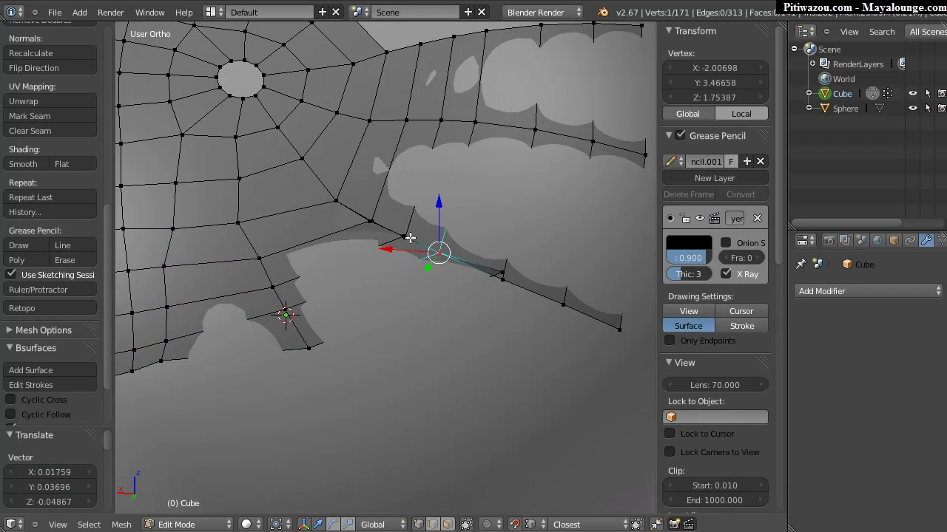
key("g")
left_click(370, 220)
key("g")
left_click(335, 199)
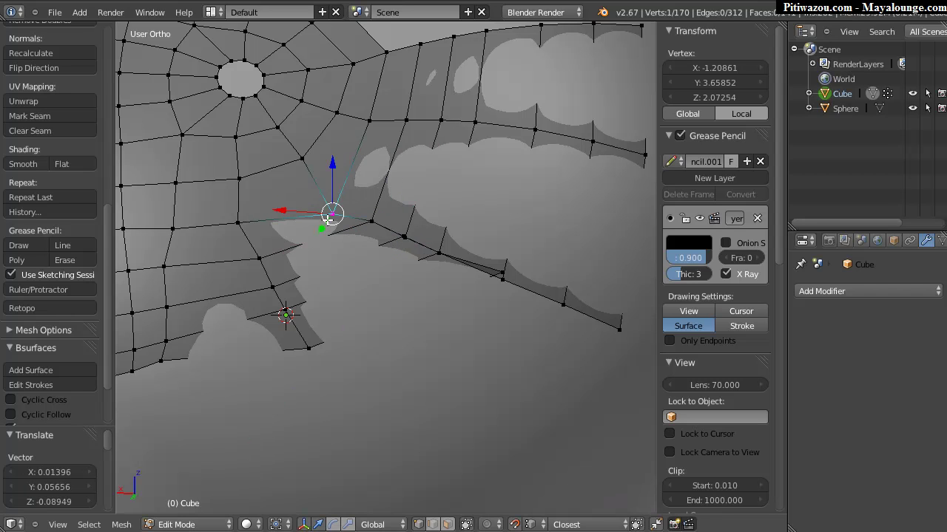
key("g")
left_click(336, 184)
right_click(508, 275)
key("g")
left_click(506, 278)
middle_click_drag(299, 251, 324, 268)
Enter Sculpt Mode, enlarge the brush and smooth the new patch and its seams with the grid and side strip
key("Tab")
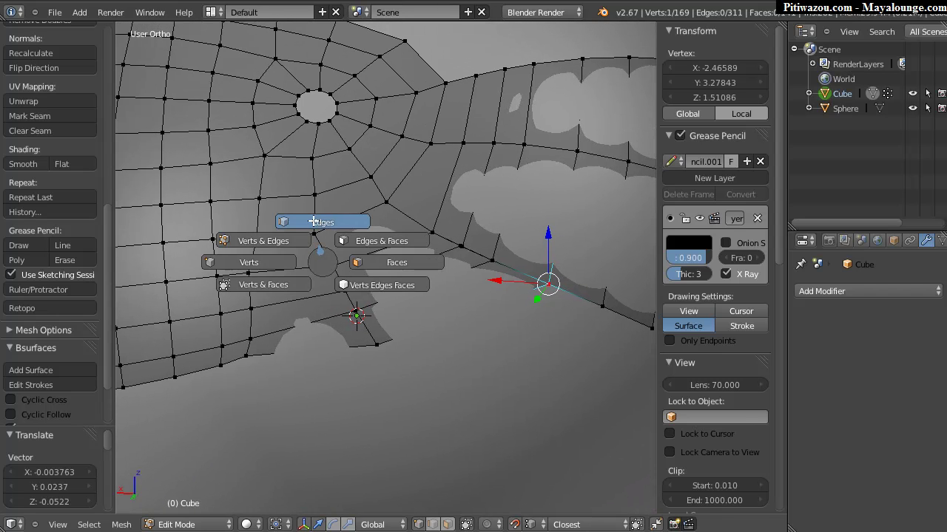
key("Escape")
key("Tab")
left_click(360, 312)
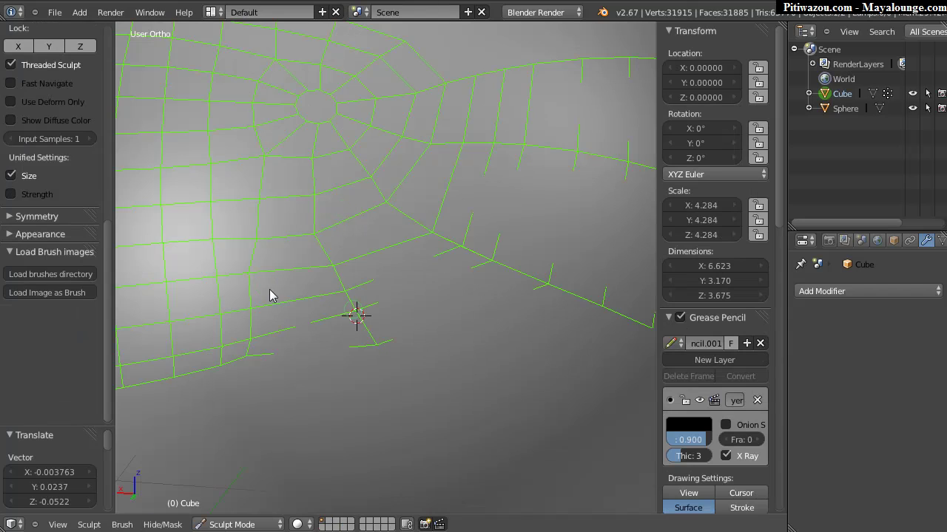
key("f")
left_click(249, 272)
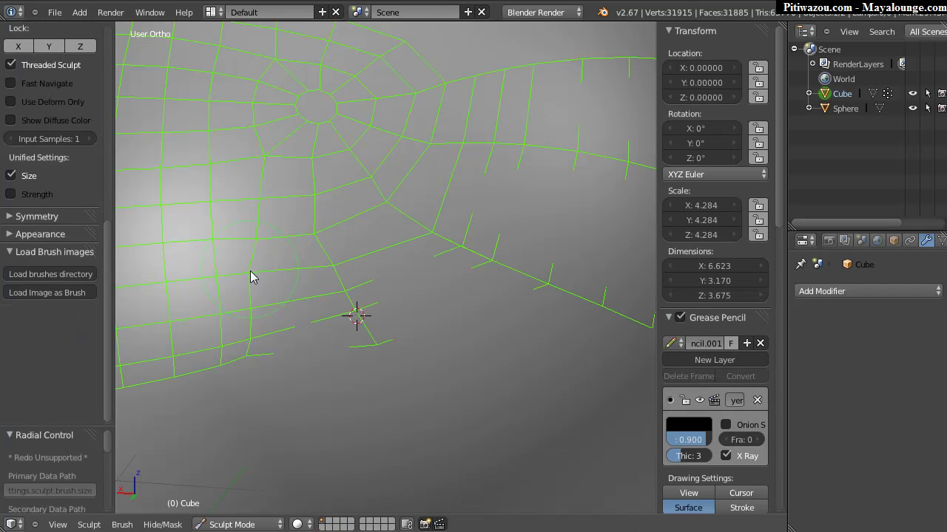
left_click_drag(267, 317, 251, 362)
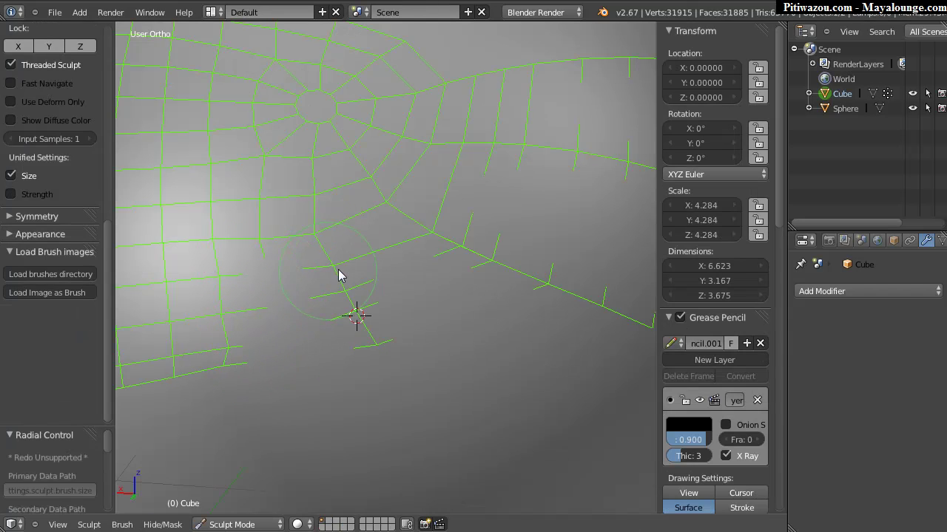
key("shift+f")
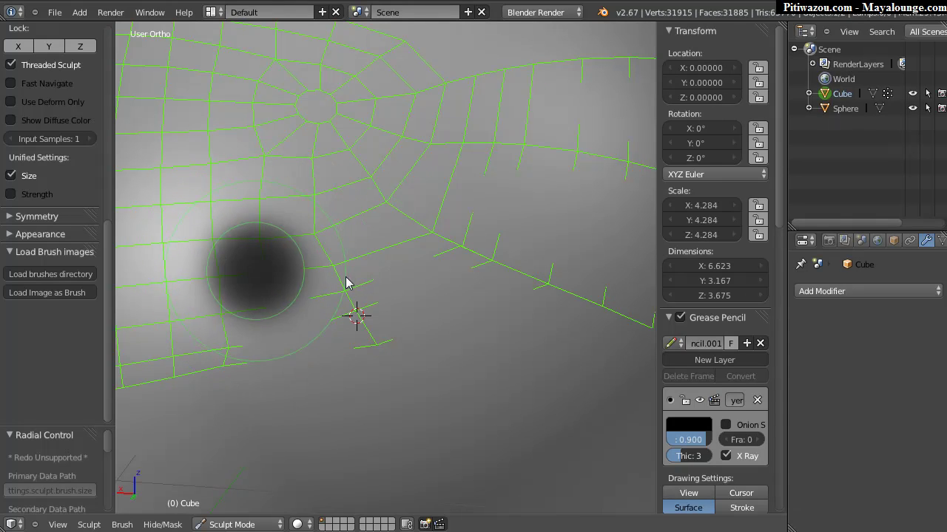
mouse_move(286, 267)
left_mouse_down()
mouse_move(309, 321)
mouse_move(351, 245)
mouse_move(406, 224)
mouse_move(429, 237)
left_mouse_up()
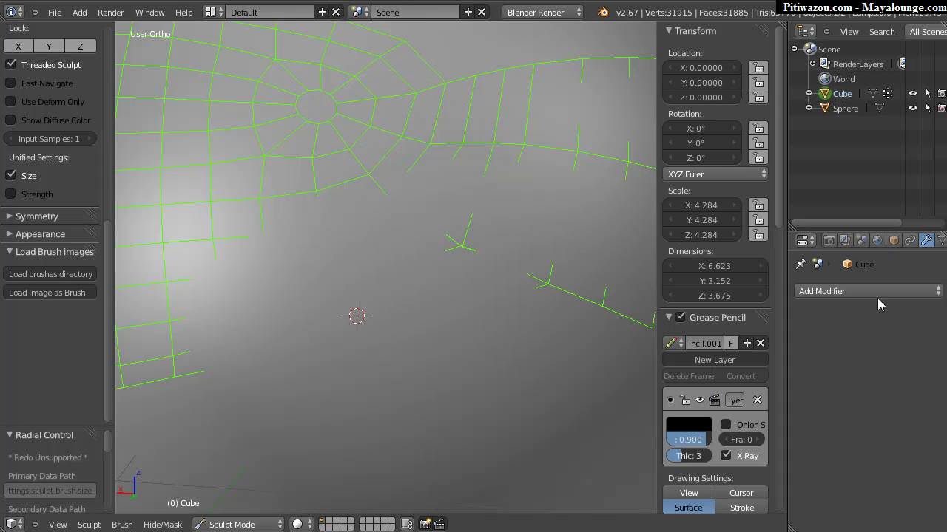
Add another Shrinkwrap modifier targeting Sphere to pull the smoothed patch back onto the surface
left_click(872, 294)
left_click(736, 179)
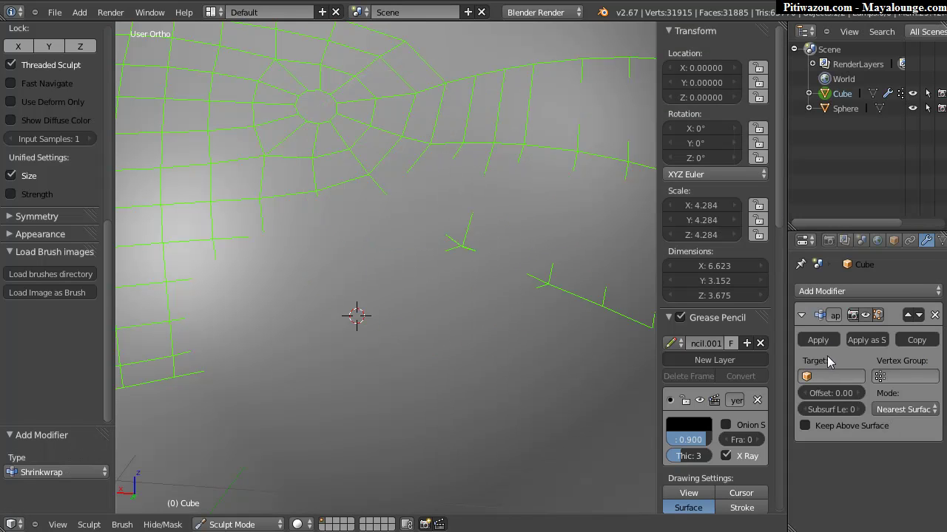
left_click(831, 377)
left_click(814, 221)
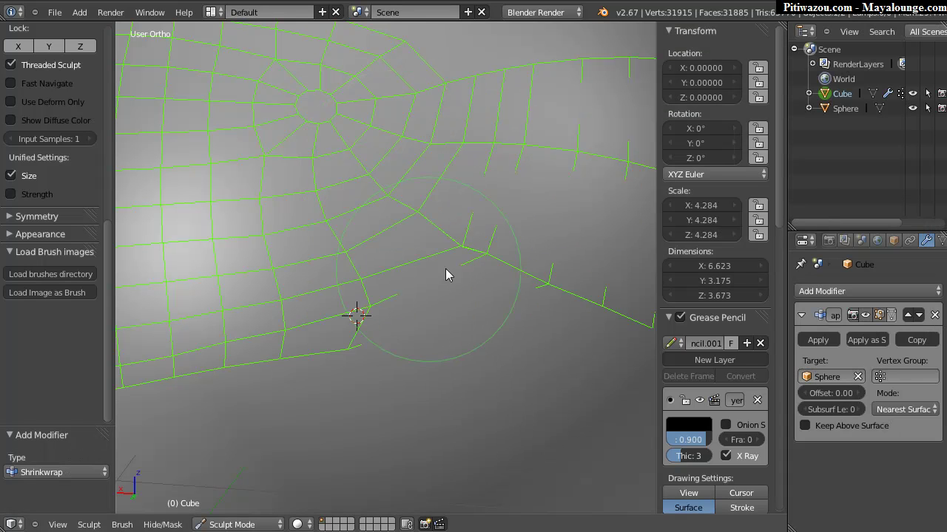
Resize the brush and sculpt the new patch's lower edge and its junction with the side strip more evenly
key("f")
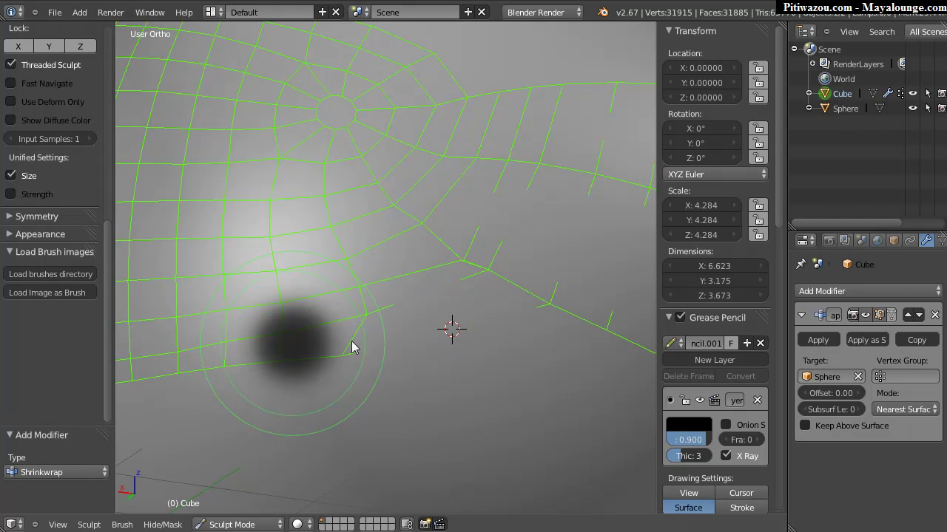
left_click(368, 352)
mouse_move(368, 352)
left_mouse_down()
mouse_move(494, 288)
mouse_move(457, 253)
left_mouse_up()
mouse_move(418, 224)
left_mouse_down()
mouse_move(425, 217)
mouse_move(467, 287)
mouse_move(463, 249)
mouse_move(447, 261)
left_mouse_up()
Leave Sculpt Mode for Object Mode and apply the Shrinkwrap modifier on the retopology mesh
key("Tab")
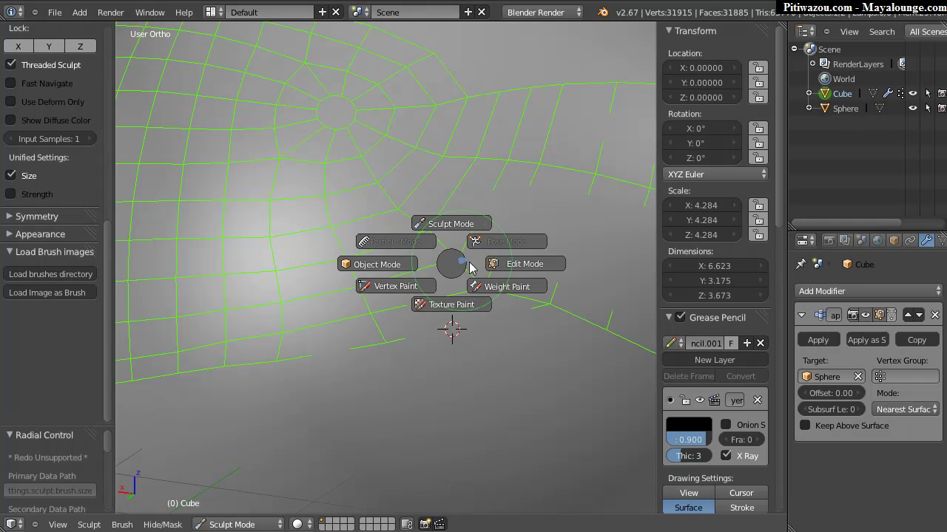
left_click(496, 264)
key("ctrl+Tab")
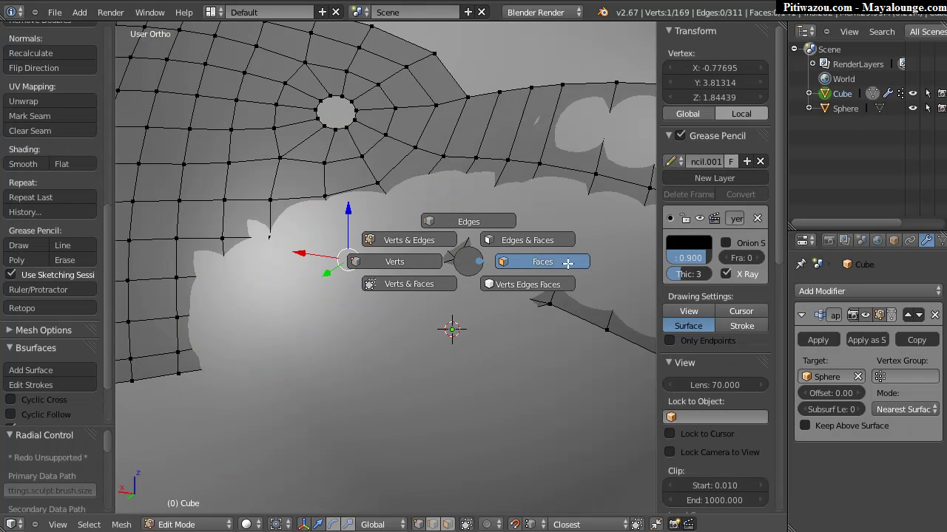
key("Tab")
left_click(400, 264)
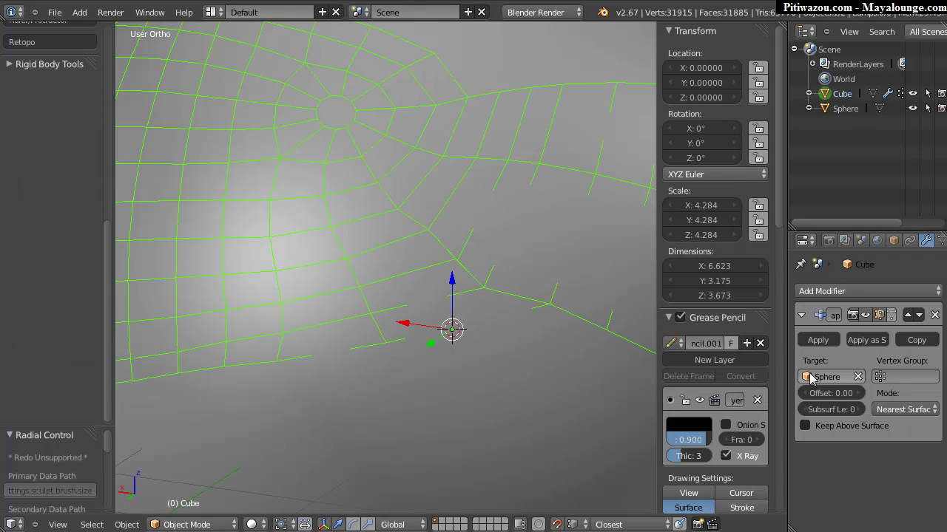
left_click(828, 339)
In Edit Mode, snap the vertex where the patch meets the side strip onto its neighbour and shift it about 0.013 along Y
key("ctrl+Tab")
key("Tab")
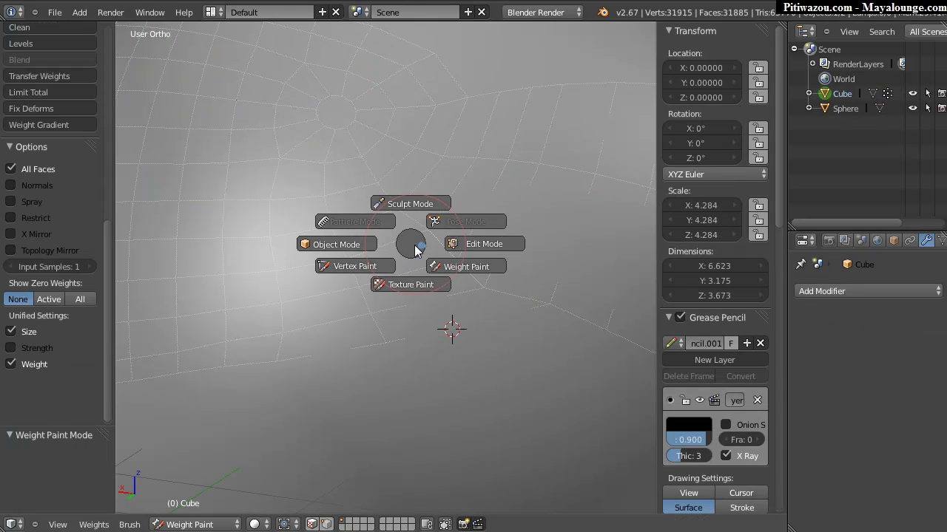
left_click(479, 250)
right_click(457, 262)
key("g")
left_click(461, 254)
key("g")
key("y")
left_click(457, 259)
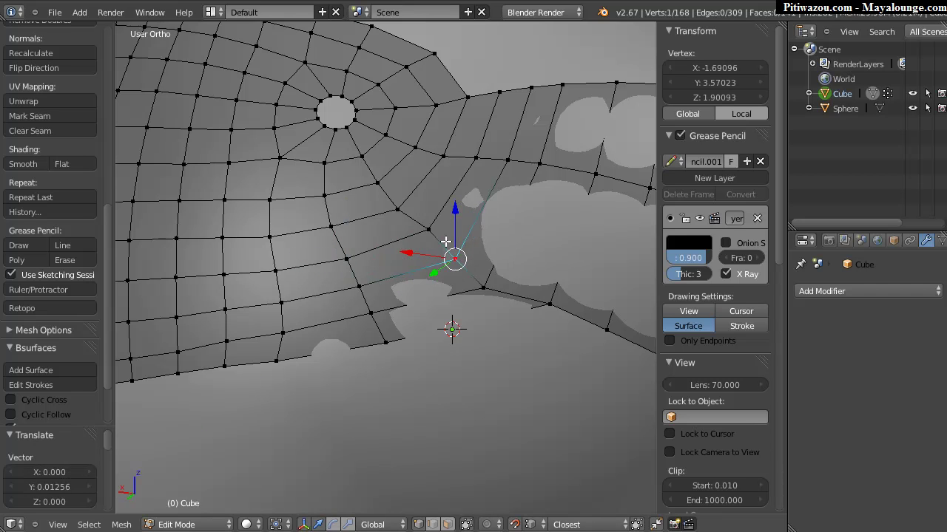
In face select mode, circle-select an L-shaped run of six faces in the lower part of the grid and delete them
middle_click_drag(412, 286, 380, 295, "ctrl")
middle_click_drag(298, 254, 337, 235)
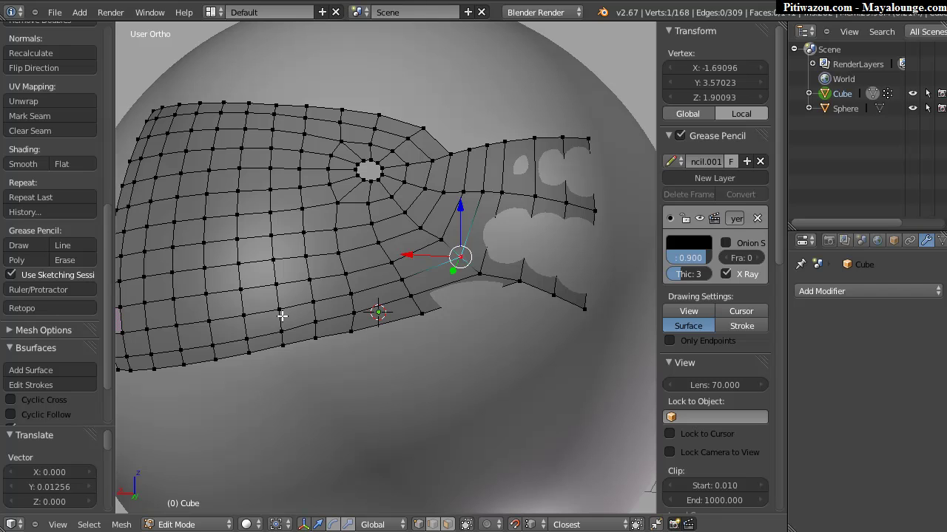
scroll(302, 315, "up", 7)
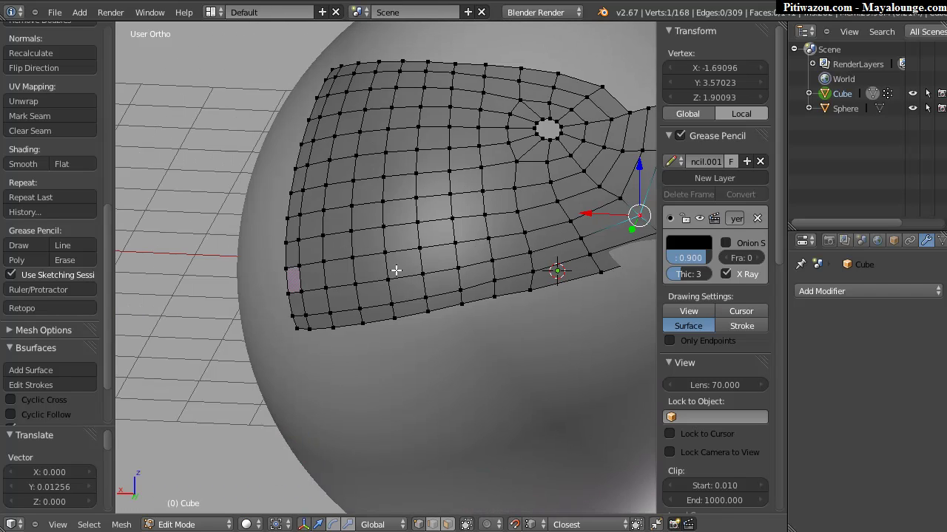
middle_click_drag(391, 230, 361, 252, "shift")
key("ctrl+Tab")
left_click(423, 246)
key("c")
mouse_move(322, 178)
left_mouse_down()
mouse_move(328, 274)
mouse_move(575, 253)
left_mouse_up()
key("Escape")
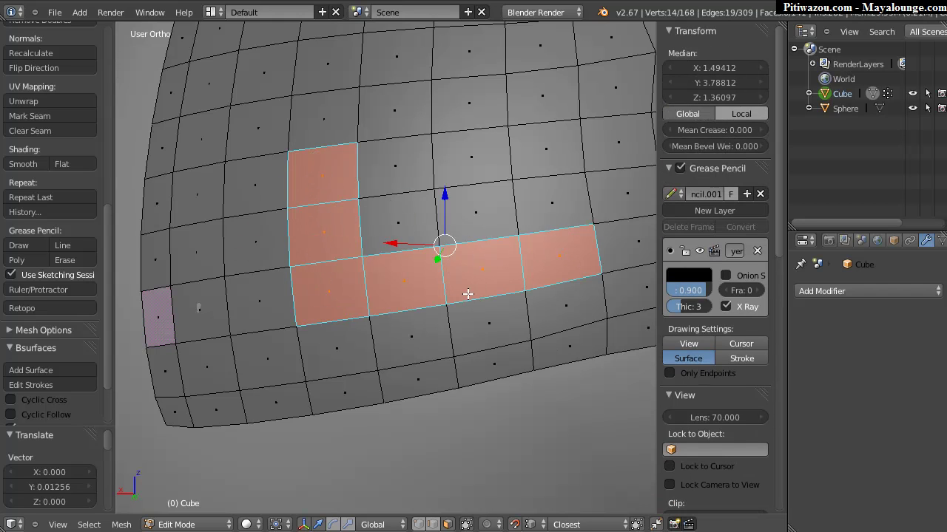
key("x")
left_click(522, 301)
middle_click_drag(521, 301, 302, 213)
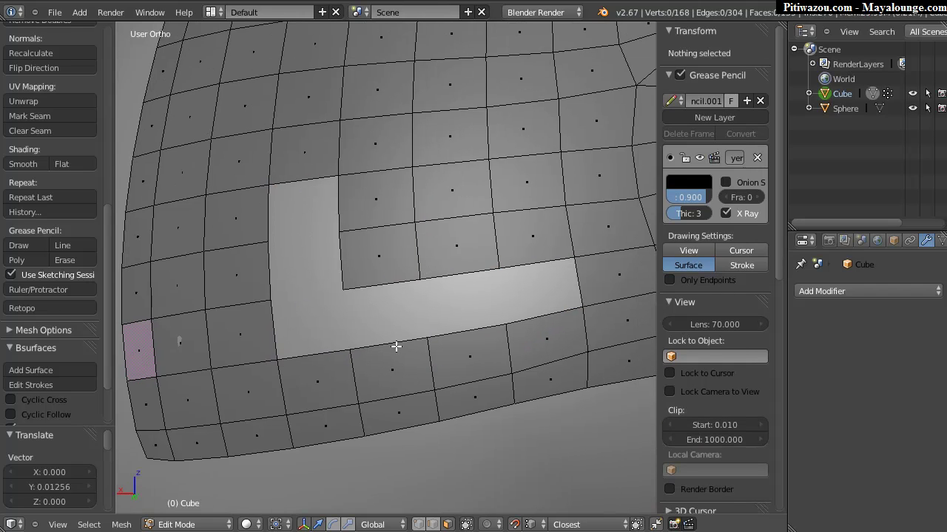
right_click_drag(323, 378, 423, 364)
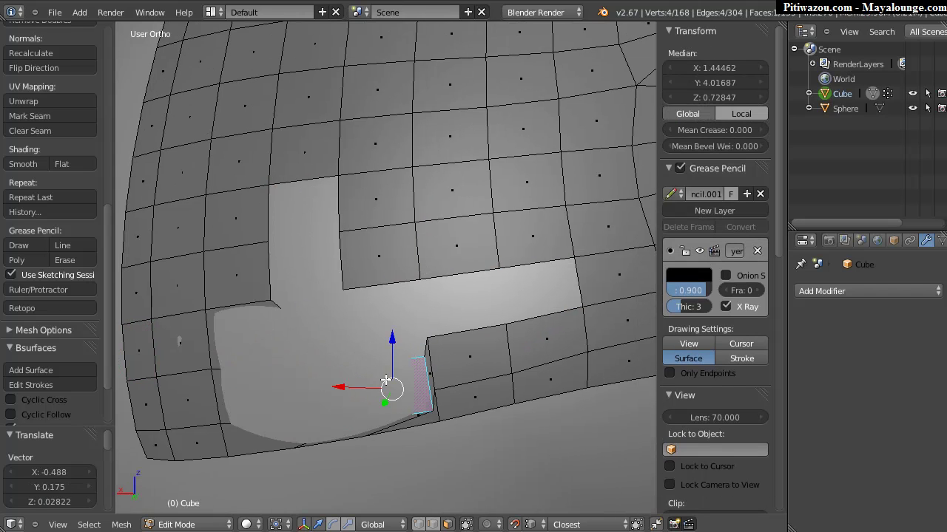
key("ctrl+z")
key("ctrl+z")
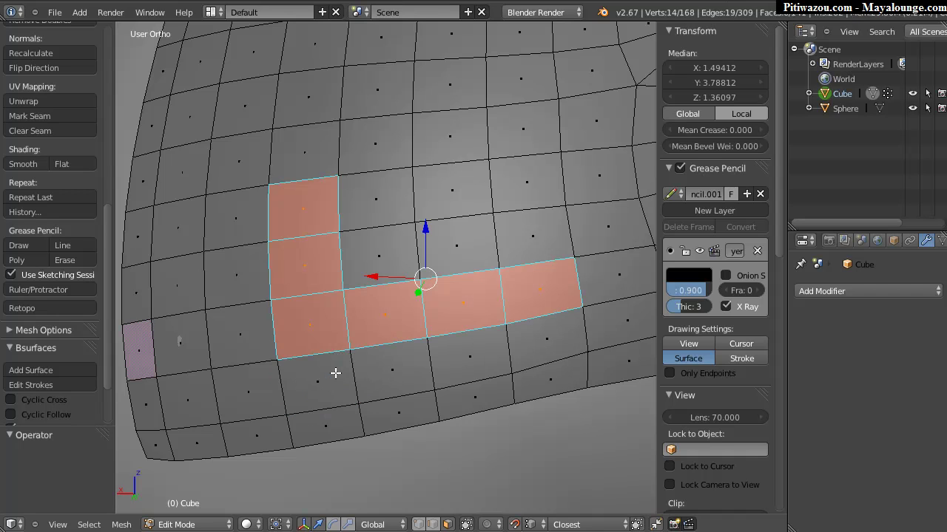
key("x")
left_click(380, 429)
Delete the row of four faces directly below the L-shaped hole
right_click(316, 381)
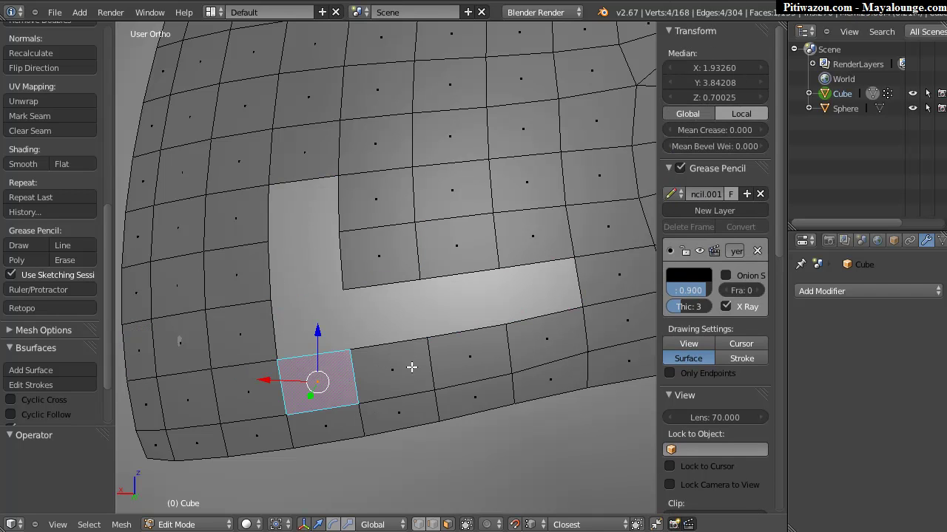
right_click(406, 370, "shift")
right_click(467, 361, "shift")
right_click(544, 346, "shift")
key("x")
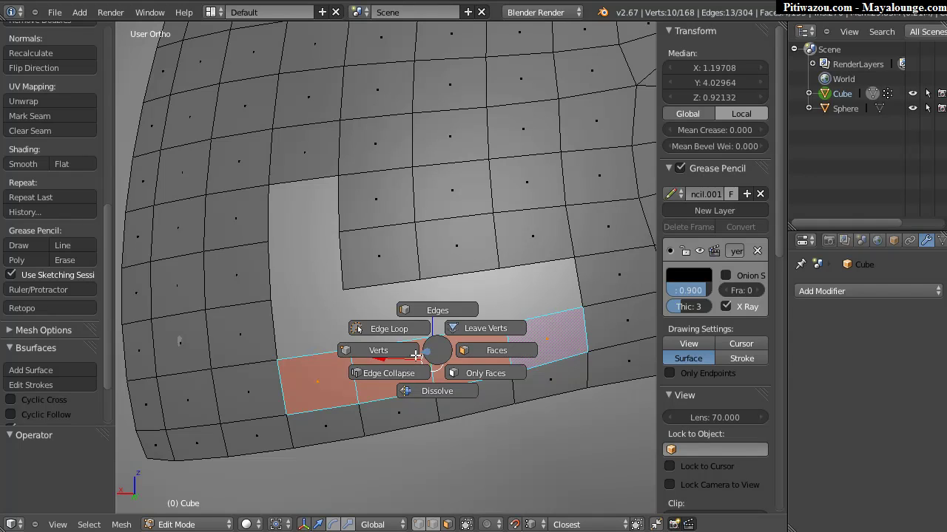
left_click(486, 351)
In vertex select mode, rebuild the lower row of four faces by repeatedly filling from the hole's bottom corner vertex
middle_click_drag(357, 332, 334, 320, "shift")
key("ctrl+Tab")
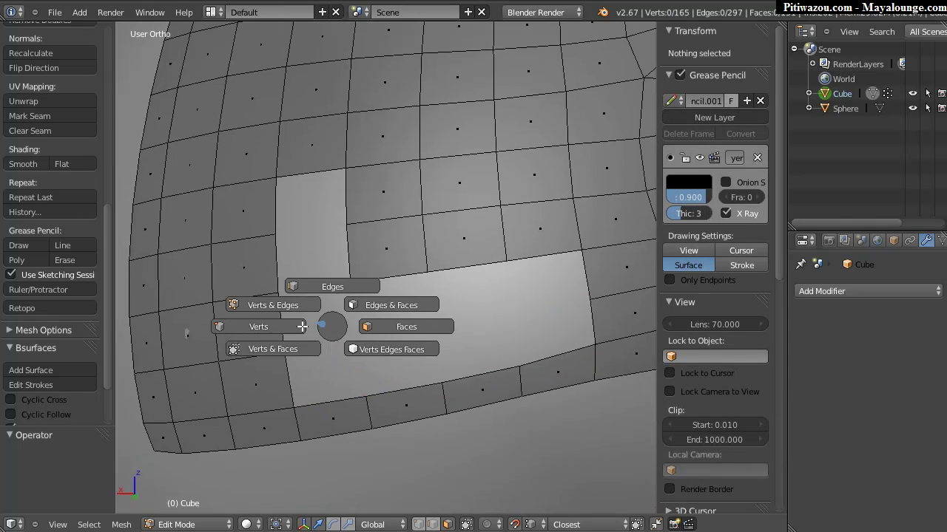
left_click(254, 328)
right_click(293, 405)
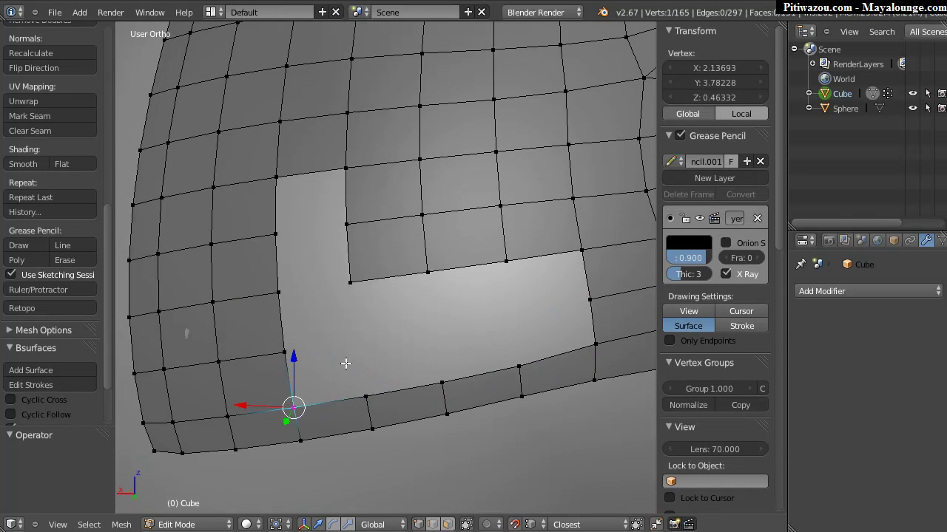
key("f")
key("f")
key("f")
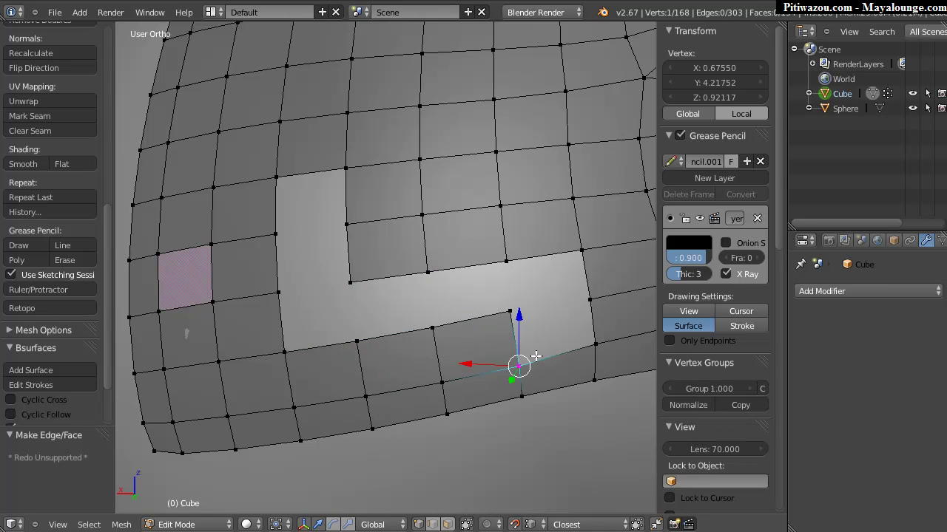
key("f")
Shift the new row's end vertex about 0.018 along Y and snap it onto the grid's border vertex
key("g")
key("y")
left_click(589, 299)
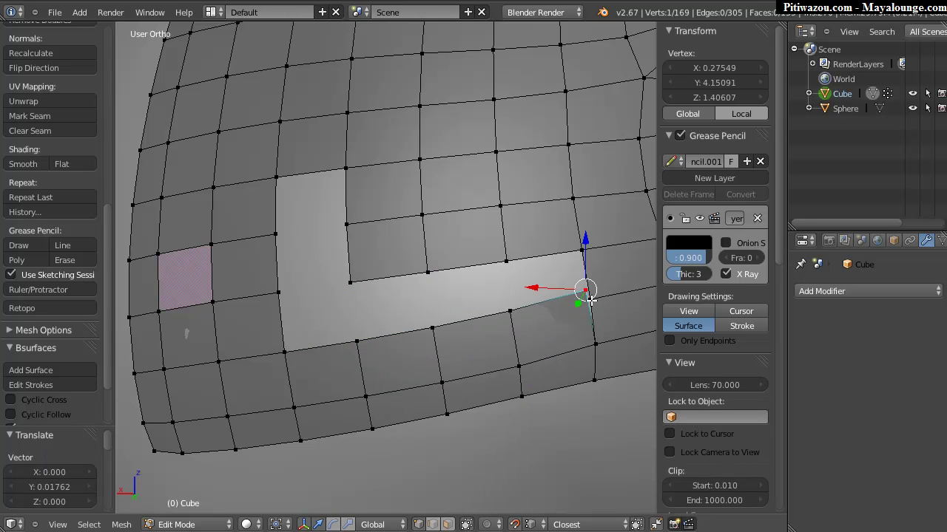
key("g")
left_click(590, 299)
In edge select mode, fill the remaining L-shaped hole with successive faces, starting from the edge at its horizontal end
key("ctrl+Tab")
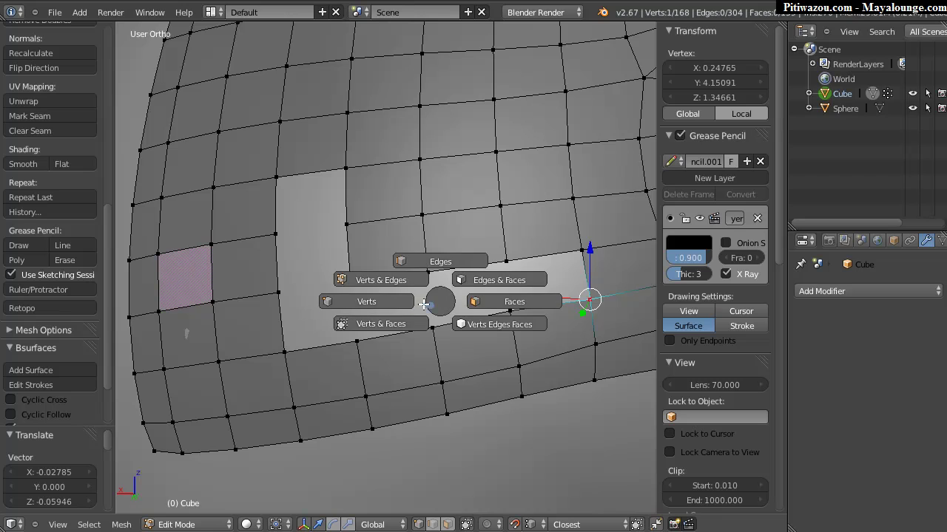
left_click(446, 260)
right_click(587, 268)
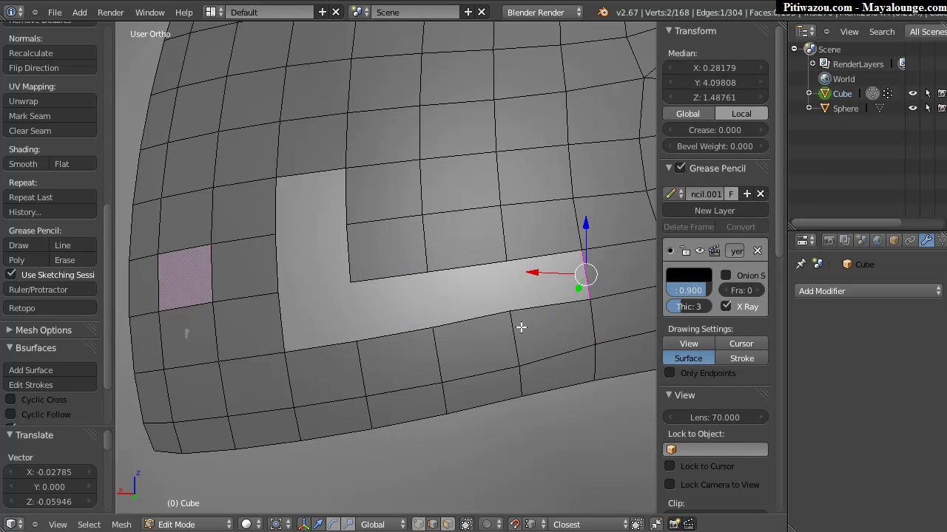
key("f")
key("f")
key("f")
key("f")
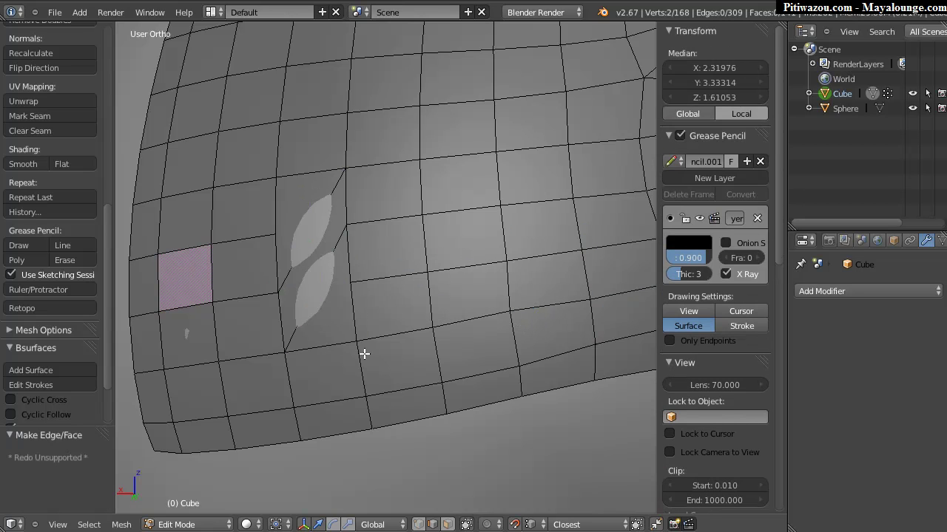
Undo the skewed faces in the hole's vertical arm and refill that column with evenly aligned quads
key("ctrl+z")
key("ctrl+z")
key("ctrl+z")
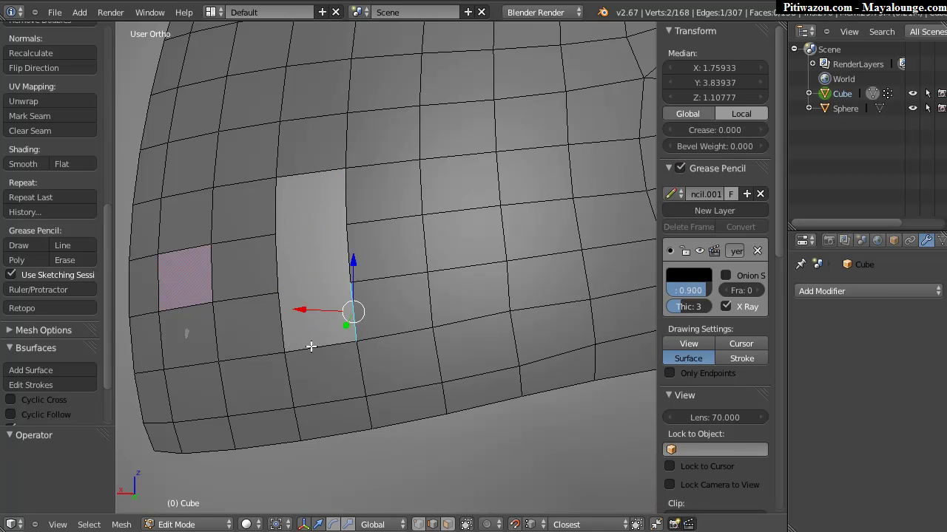
key("f")
key("f")
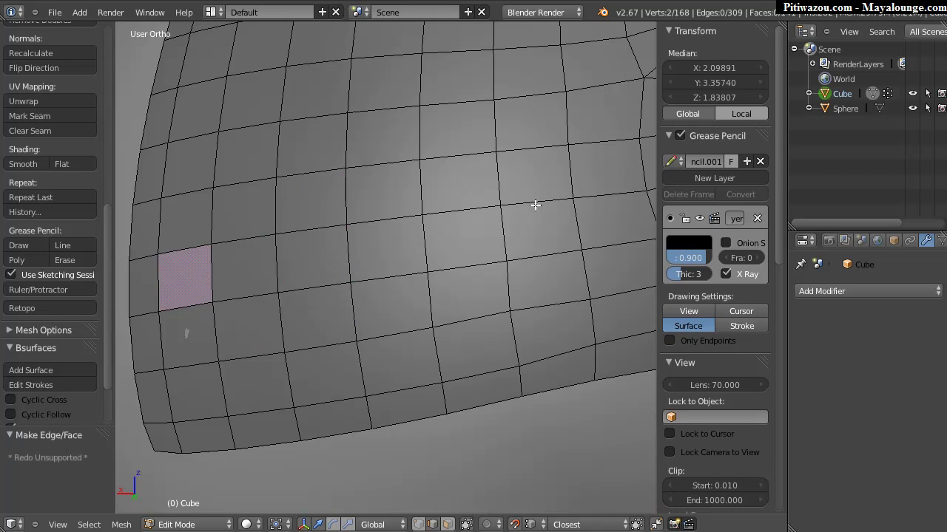
scroll(491, 204, "down", 4)
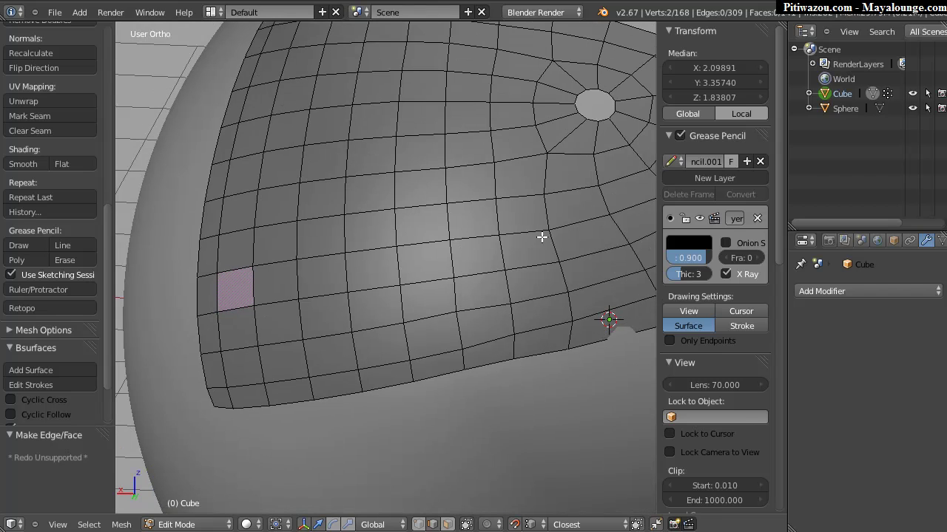